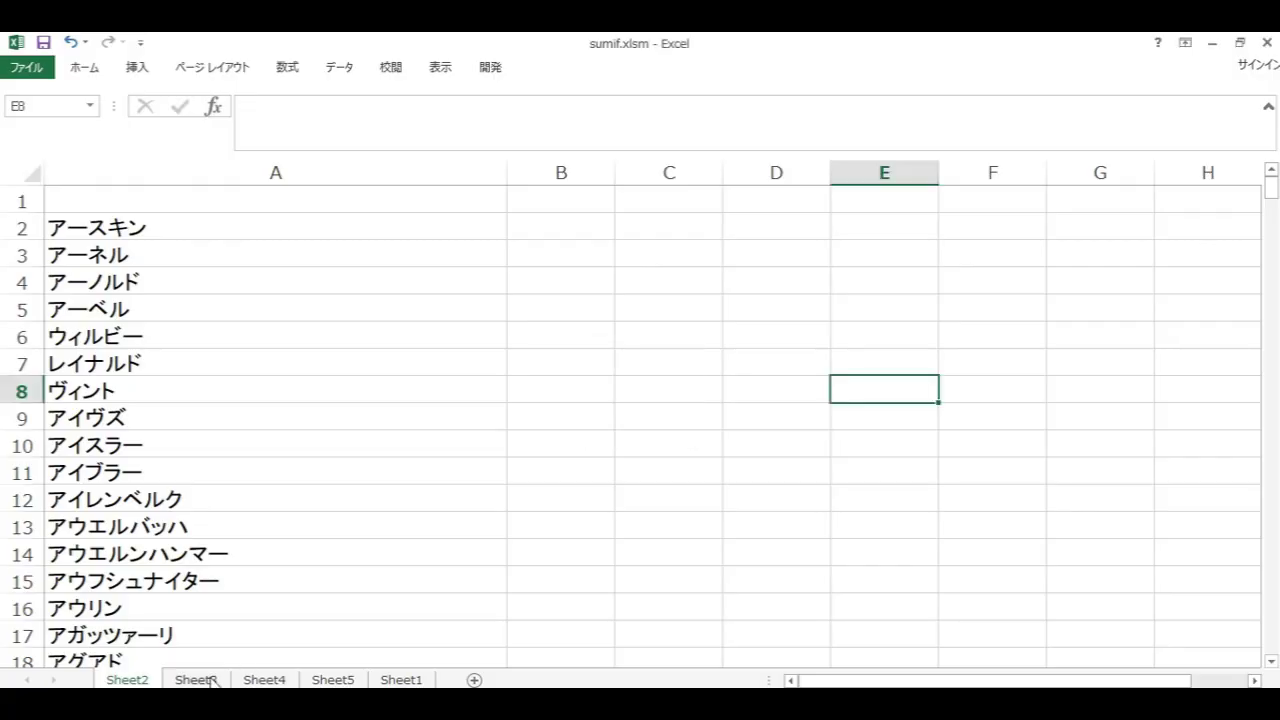
Step: Hide Sheet3's date column A and review its names and amounts before returning to Sheet2
{"action": "left_click", "coordinate": [209, 679]}
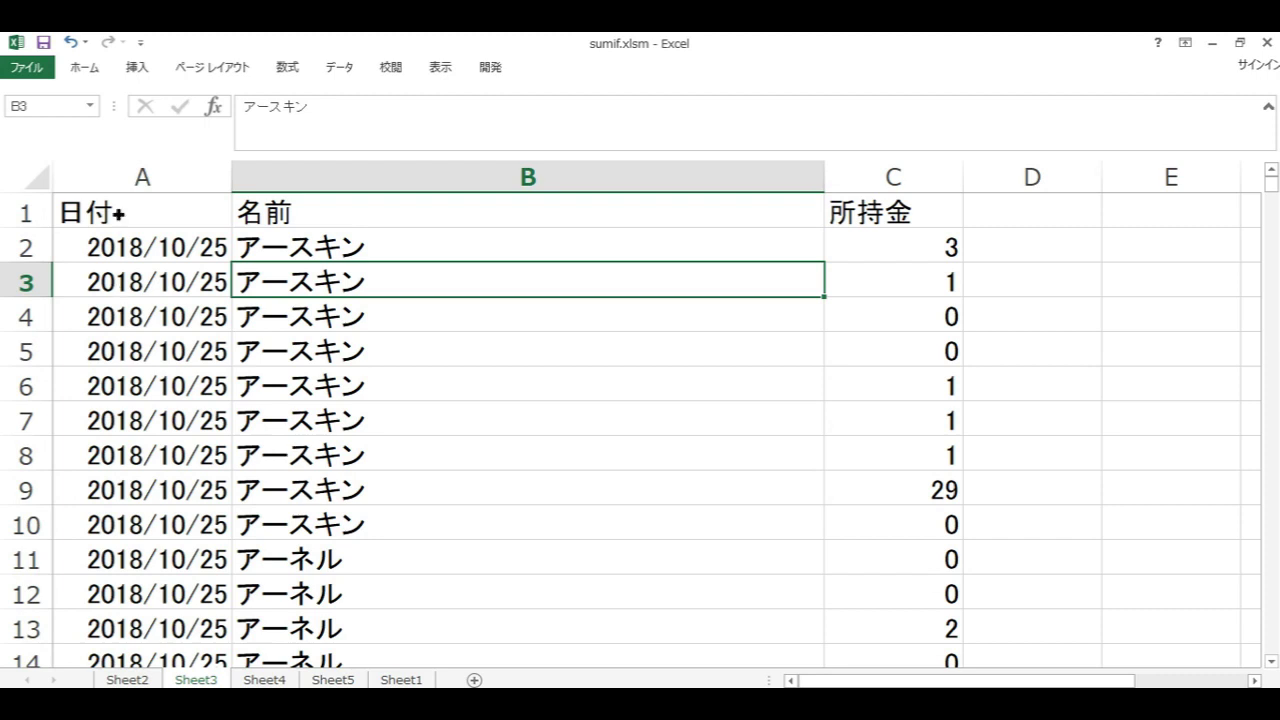
{"action": "right_click", "coordinate": [164, 176]}
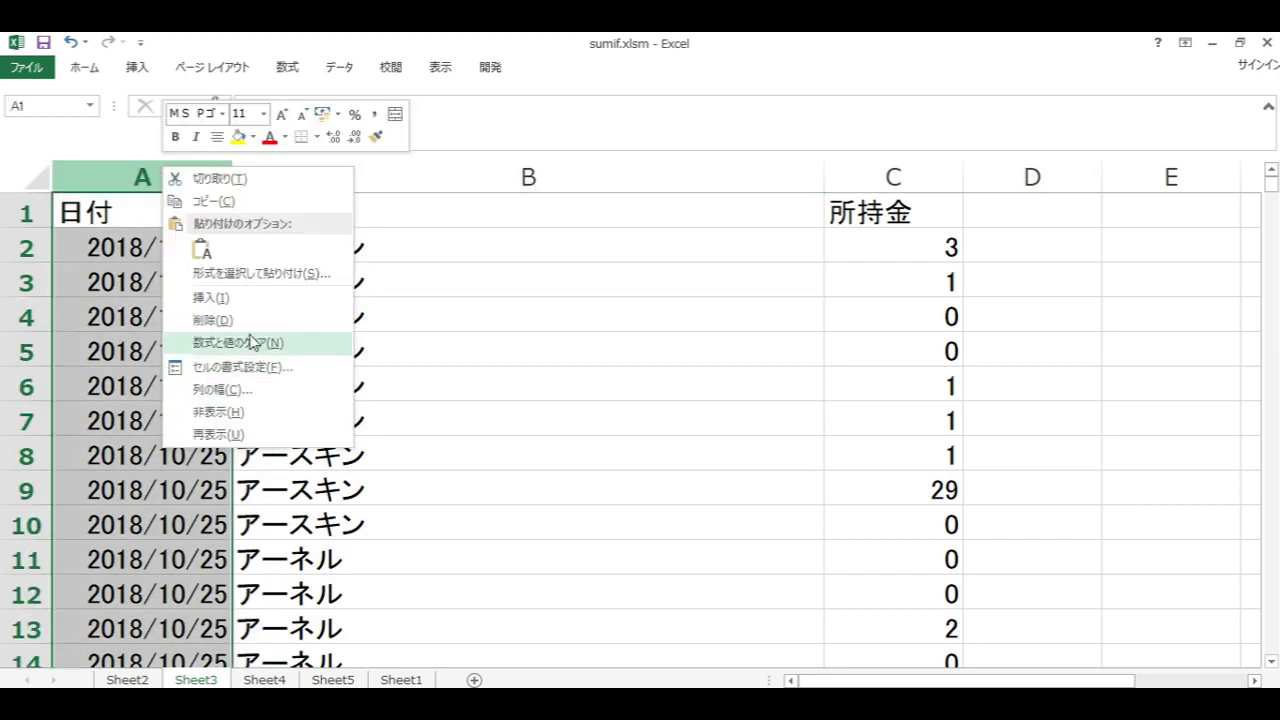
{"action": "left_click", "coordinate": [225, 422]}
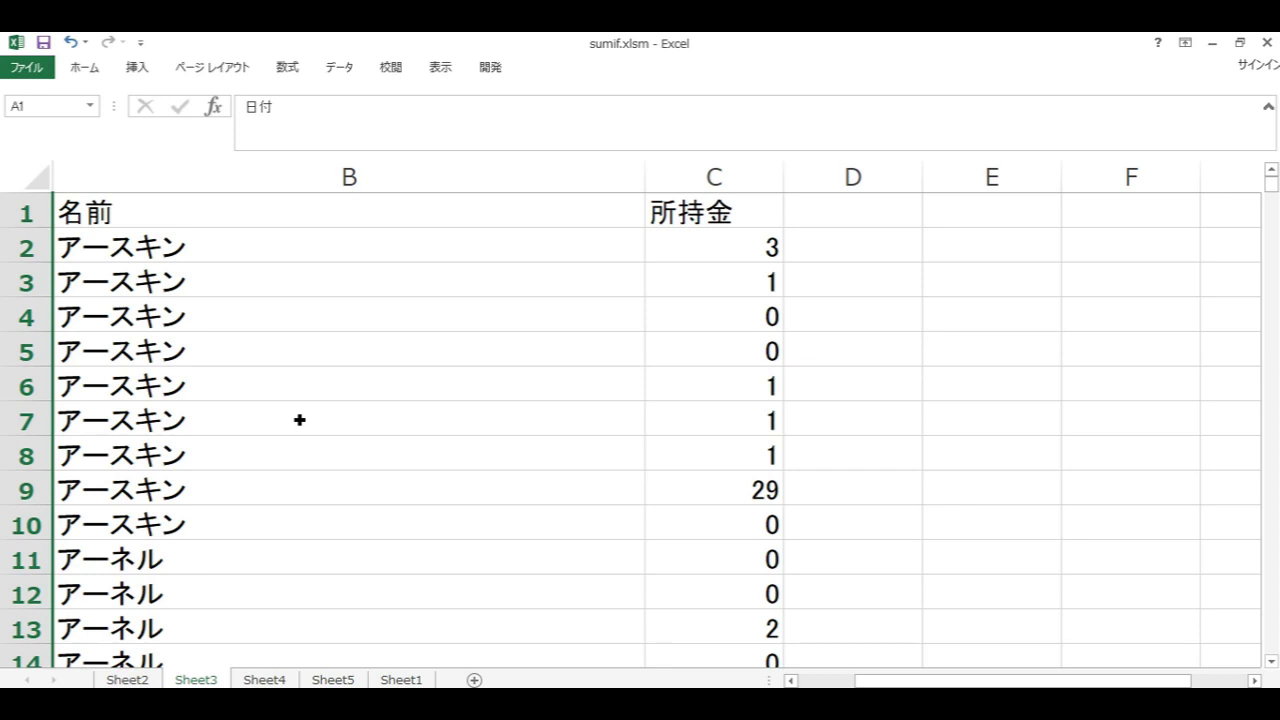
{"action": "scroll", "coordinate": [299, 420], "scroll_direction": "left", "scroll_amount": 1}
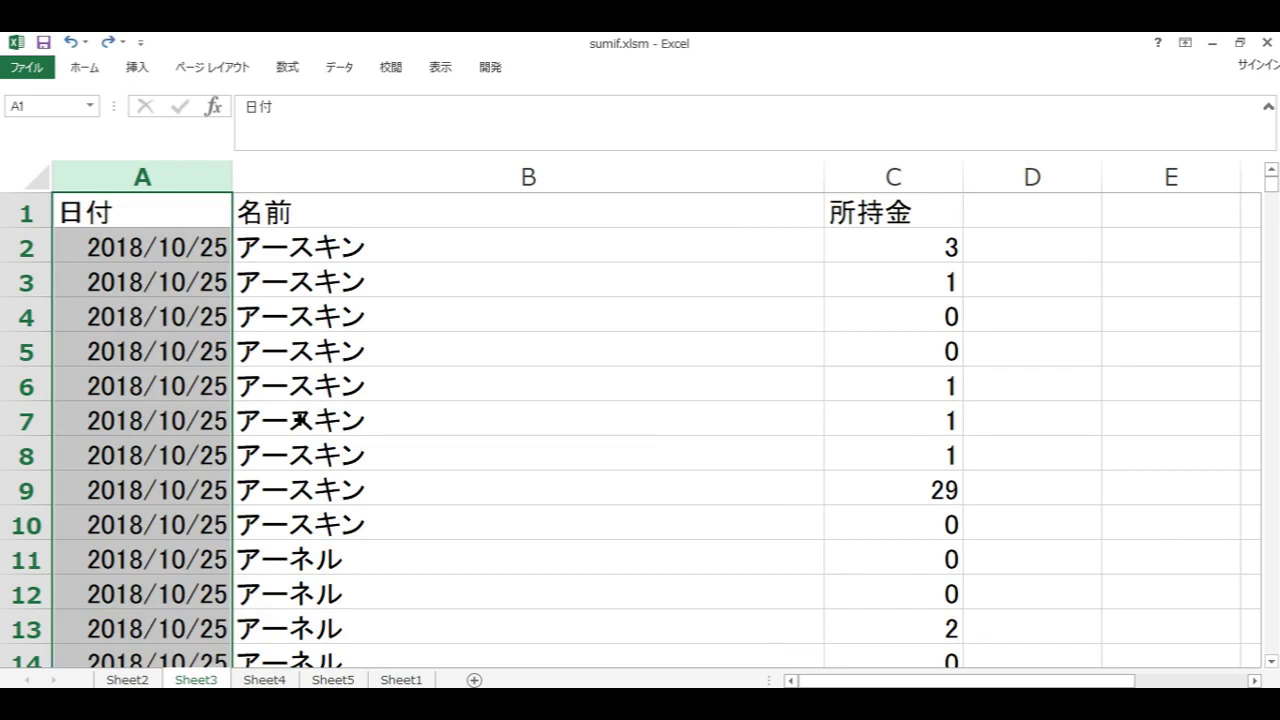
{"action": "left_click", "coordinate": [396, 432]}
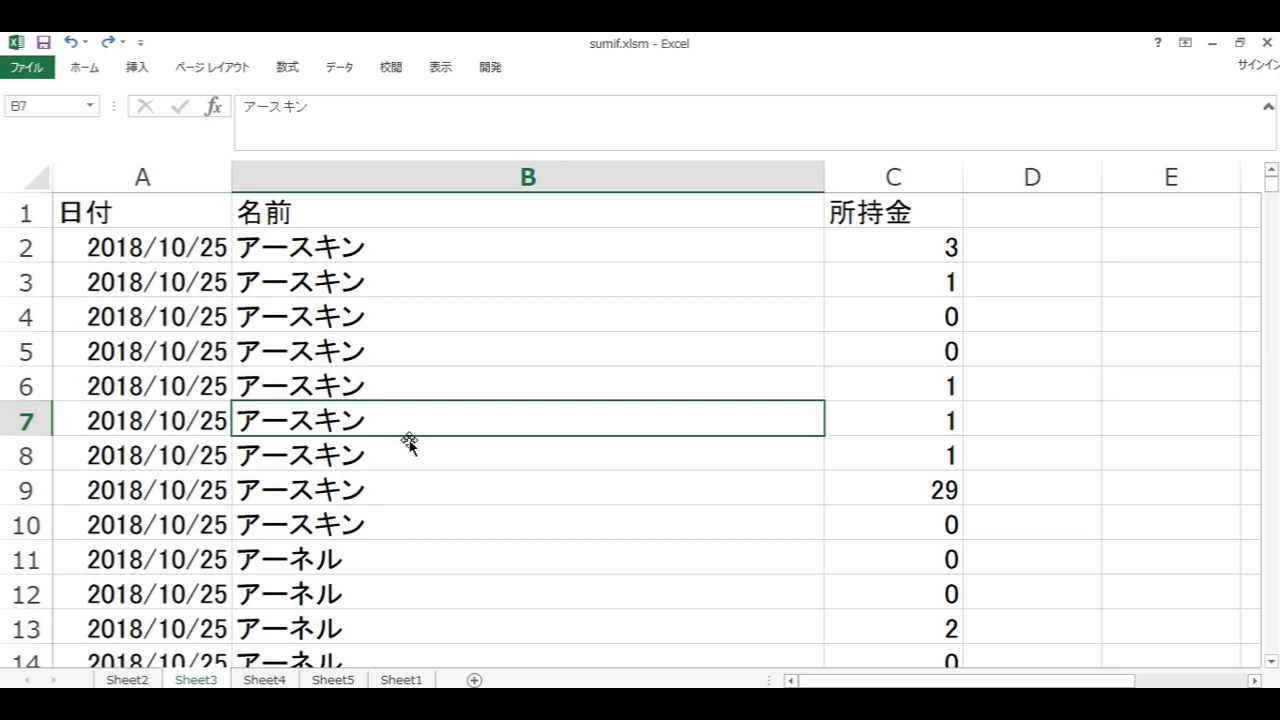
{"action": "left_click", "coordinate": [355, 249]}
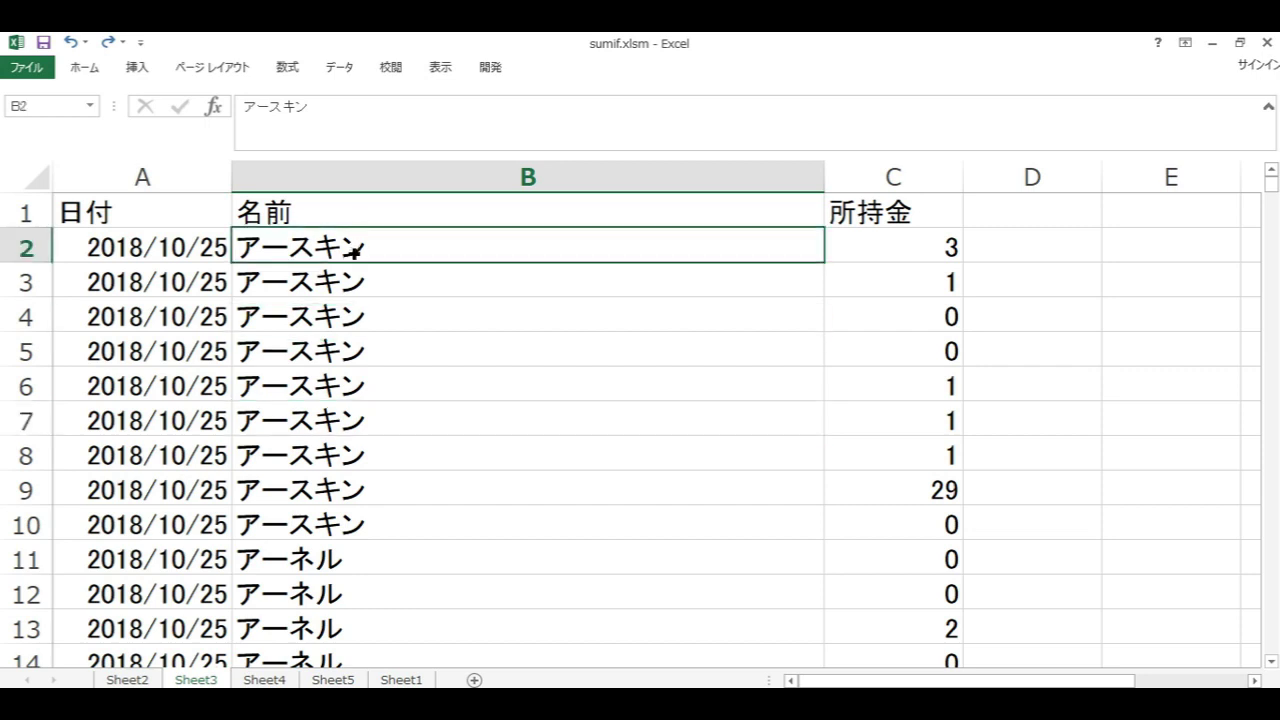
{"action": "left_click", "coordinate": [908, 251]}
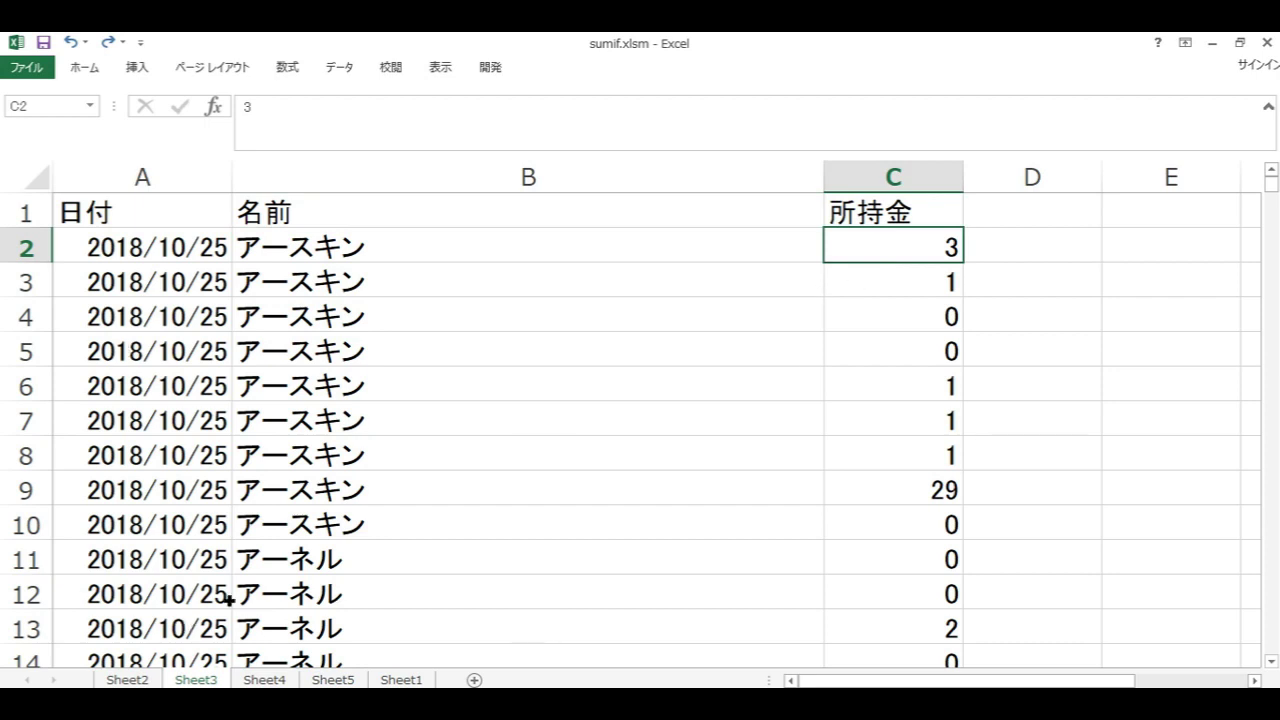
{"action": "left_click", "coordinate": [396, 362]}
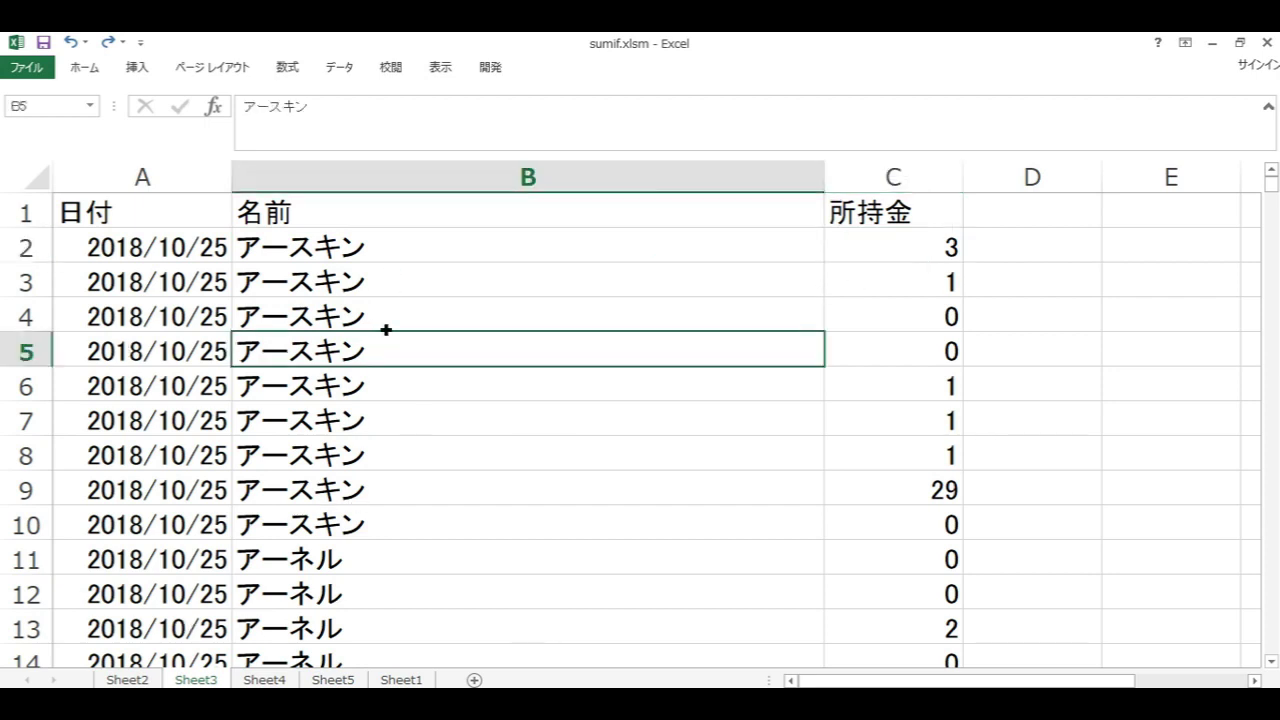
{"action": "left_click", "coordinate": [129, 680]}
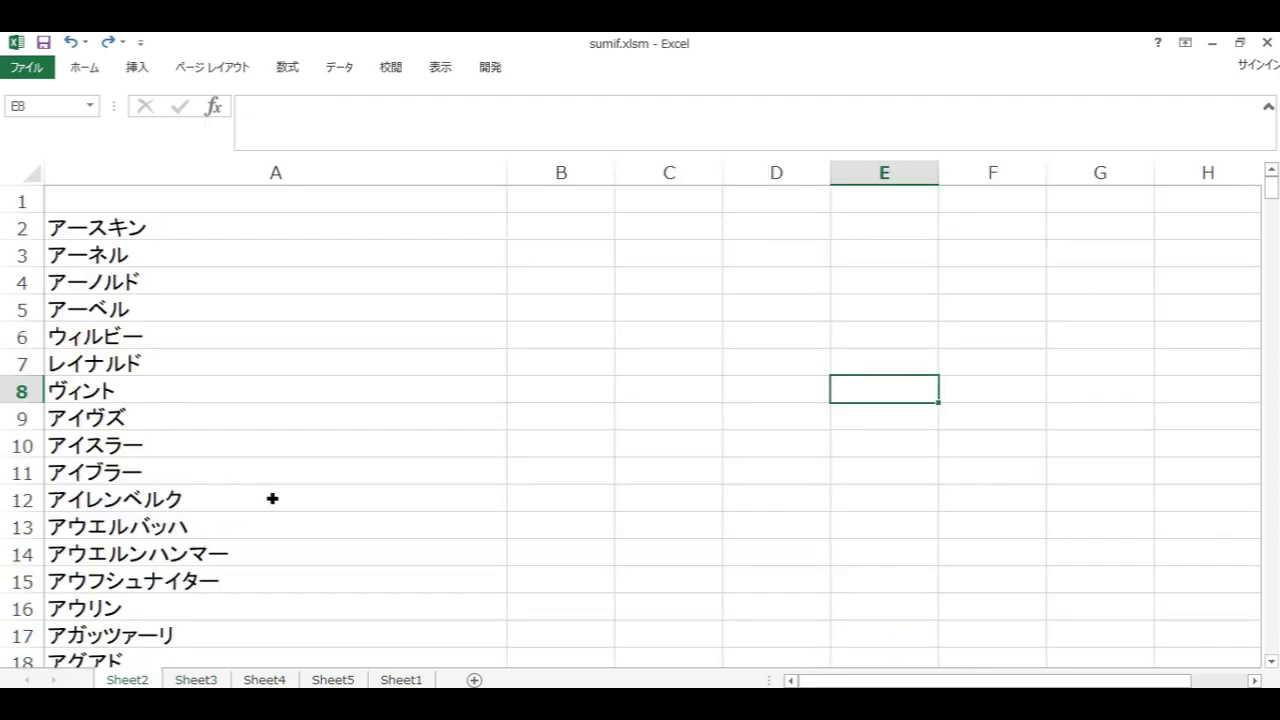
Step: Run the Sheet2.sumif macro and check the column B totals (515, 280, 0, 0, 797)
{"action": "scroll", "coordinate": [361, 493], "scroll_direction": "up", "scroll_amount": 2}
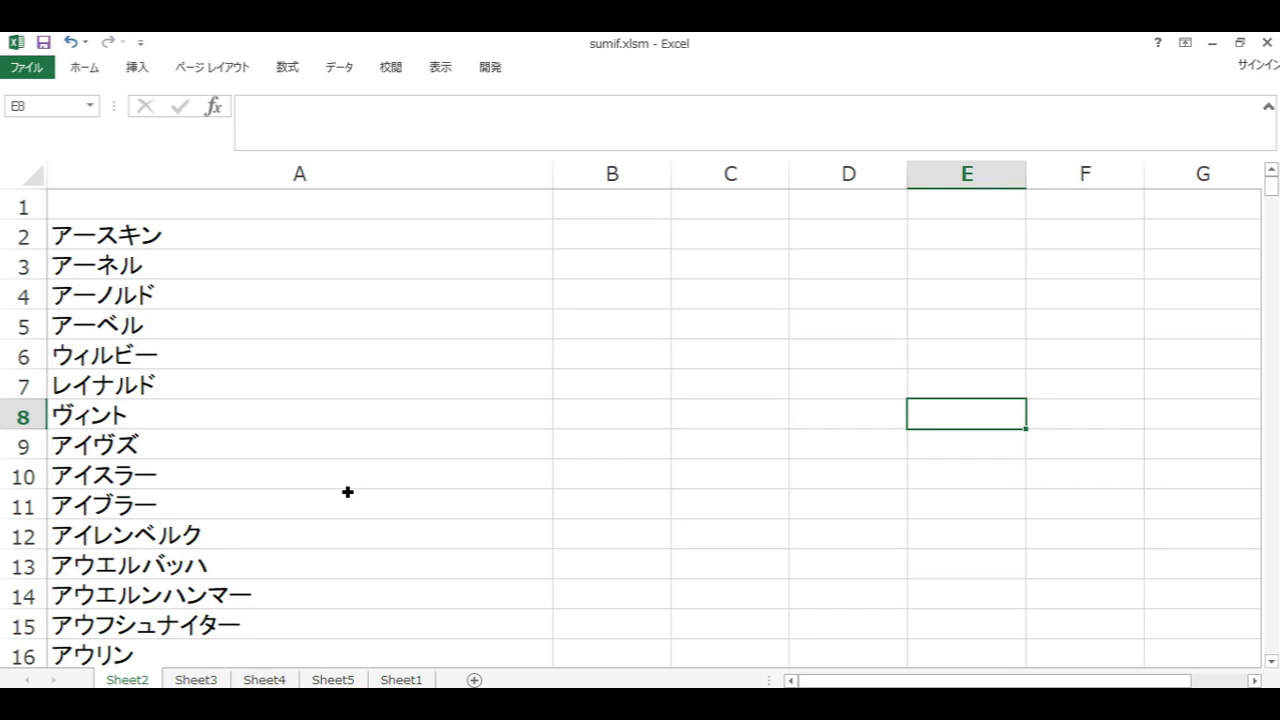
{"action": "left_click", "coordinate": [490, 68]}
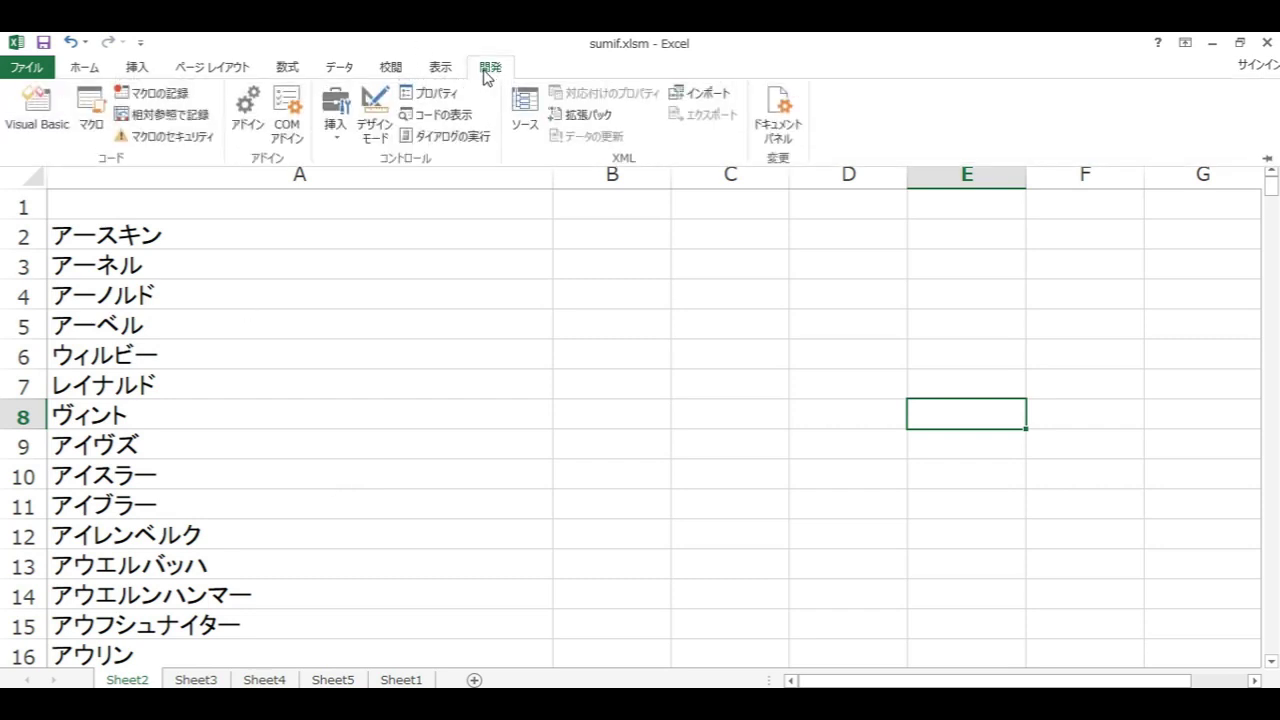
{"action": "left_click", "coordinate": [90, 130]}
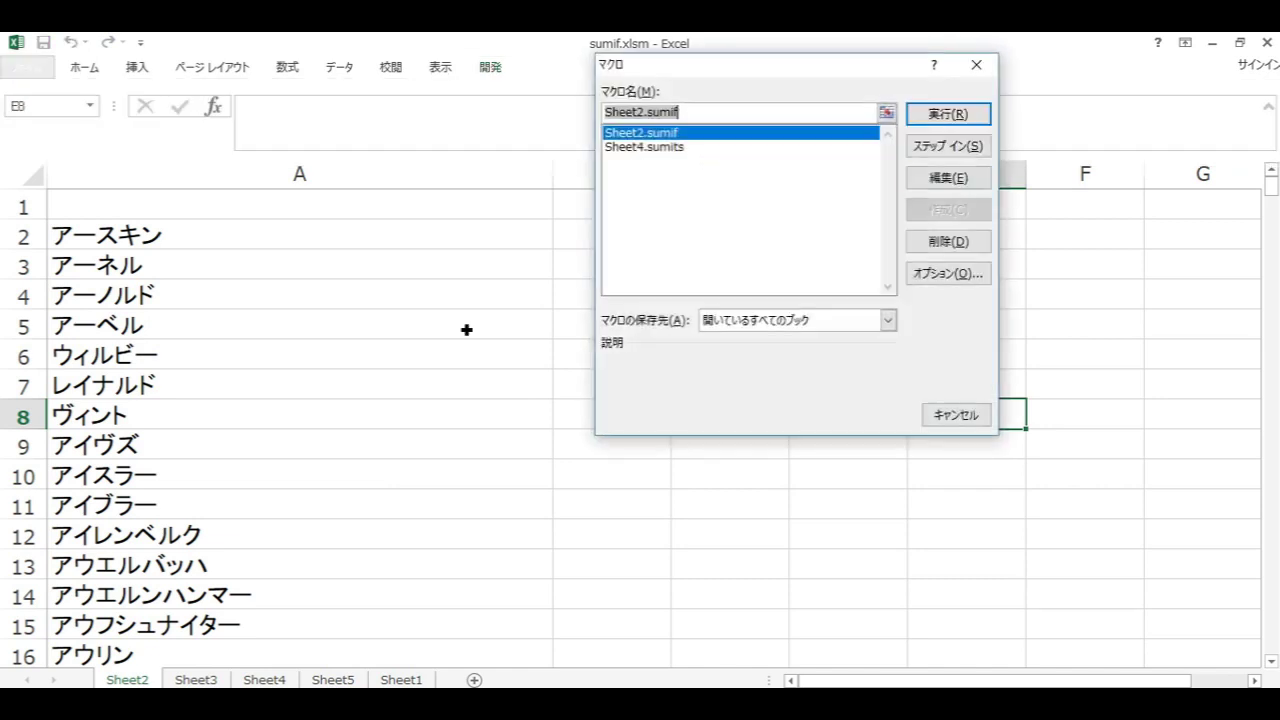
{"action": "left_click", "coordinate": [940, 115]}
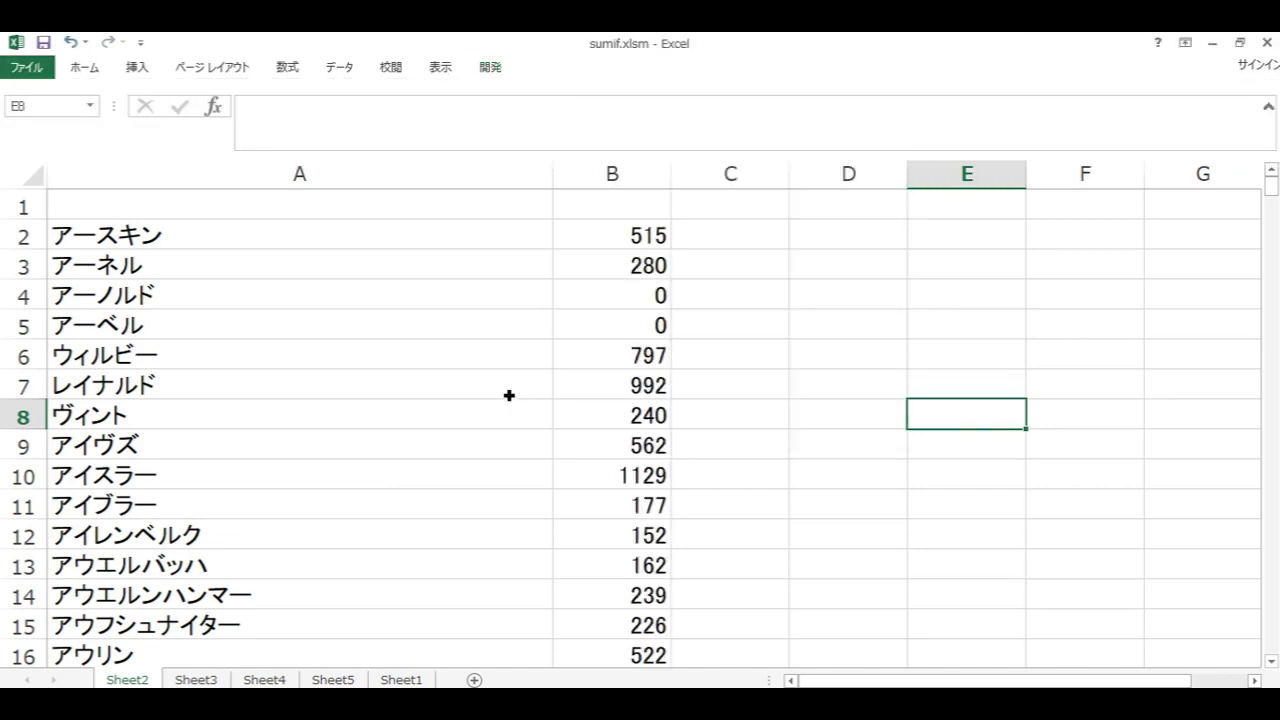
{"action": "scroll", "coordinate": [541, 404], "scroll_direction": "down", "scroll_amount": 5}
{"action": "scroll", "coordinate": [541, 404], "scroll_direction": "down", "scroll_amount": 4}
{"action": "scroll", "coordinate": [541, 404], "scroll_direction": "down", "scroll_amount": 12}
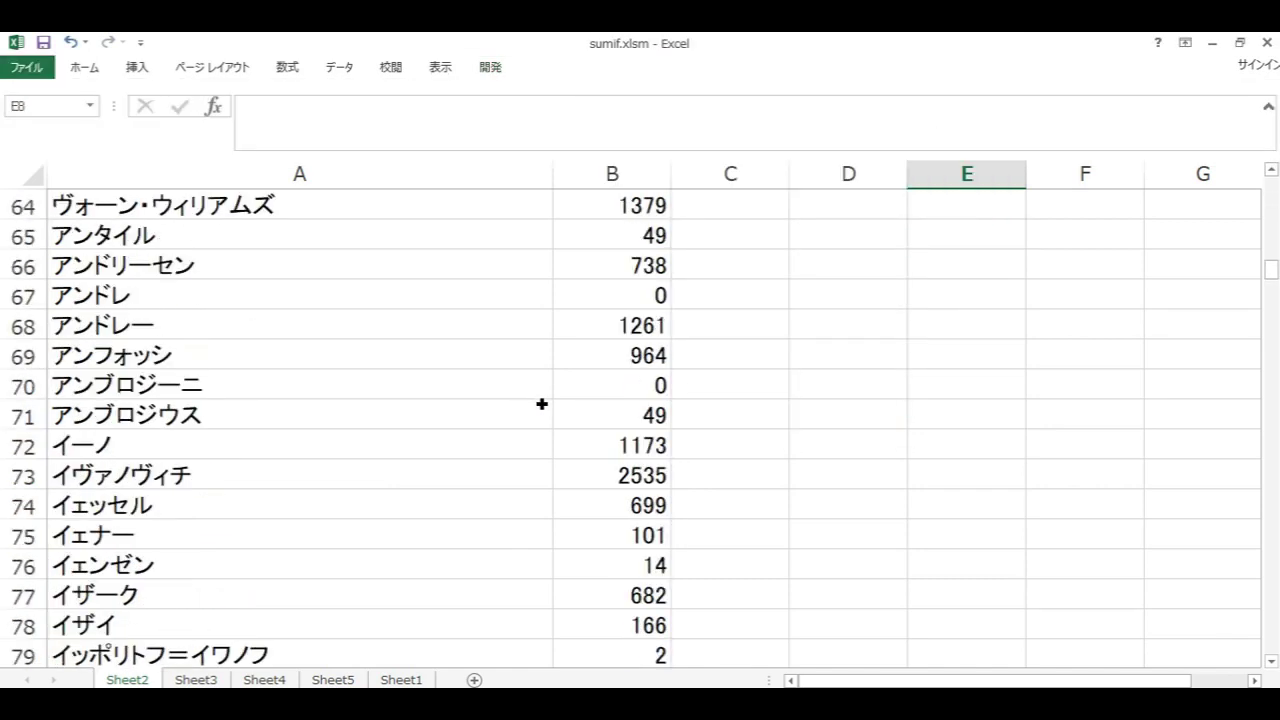
{"action": "scroll", "coordinate": [540, 402], "scroll_direction": "up", "scroll_amount": 14}
{"action": "scroll", "coordinate": [541, 402], "scroll_direction": "up", "scroll_amount": 7}
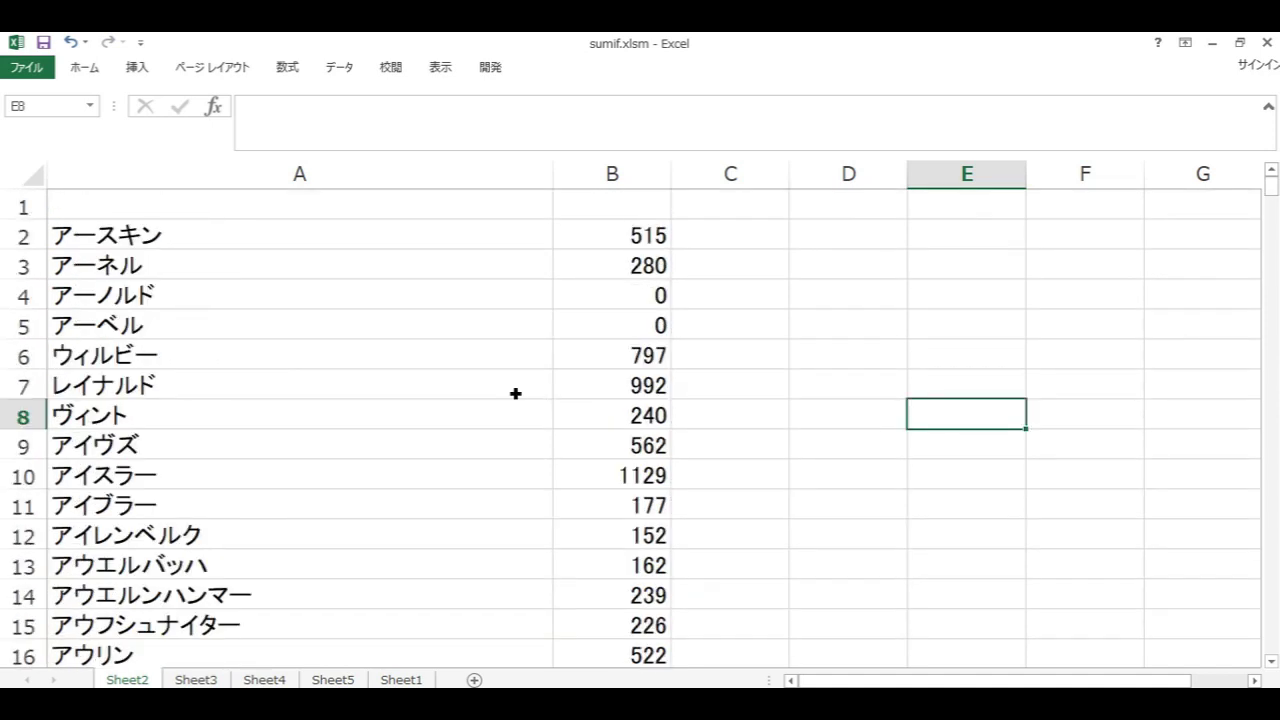
{"action": "left_click", "coordinate": [630, 334]}
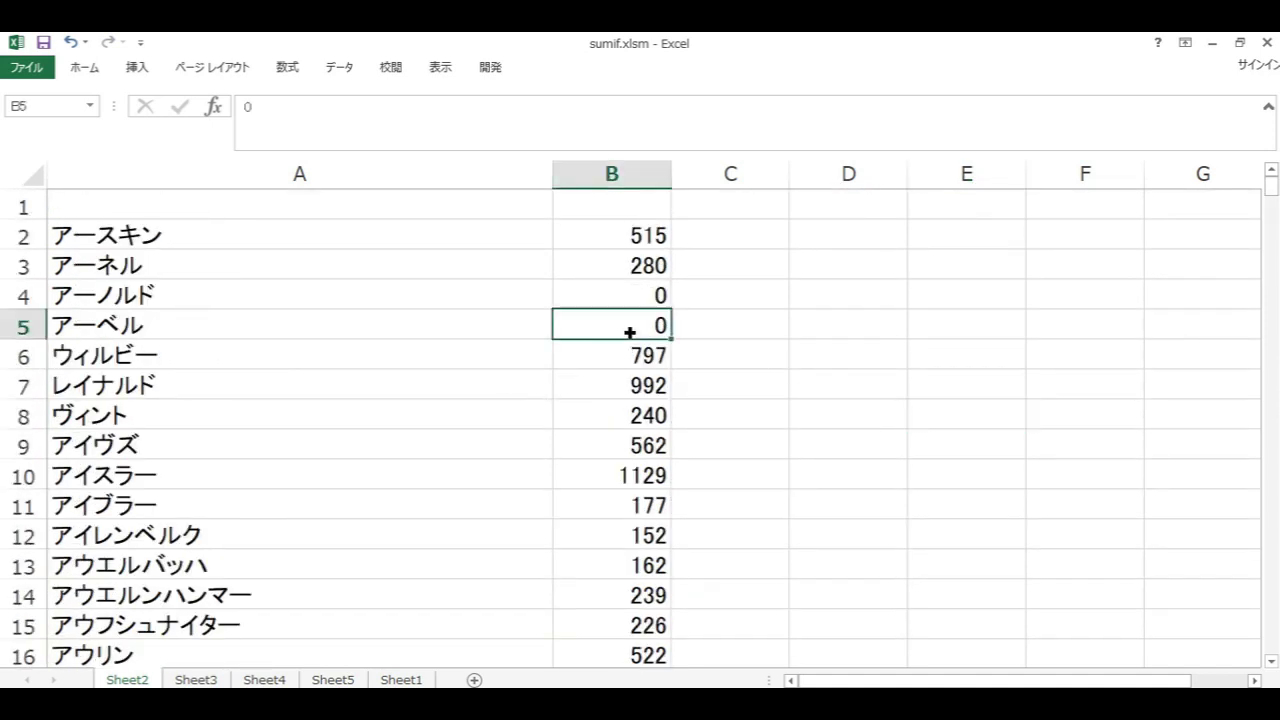
{"action": "left_click", "coordinate": [709, 243]}
{"action": "left_click", "coordinate": [137, 67]}
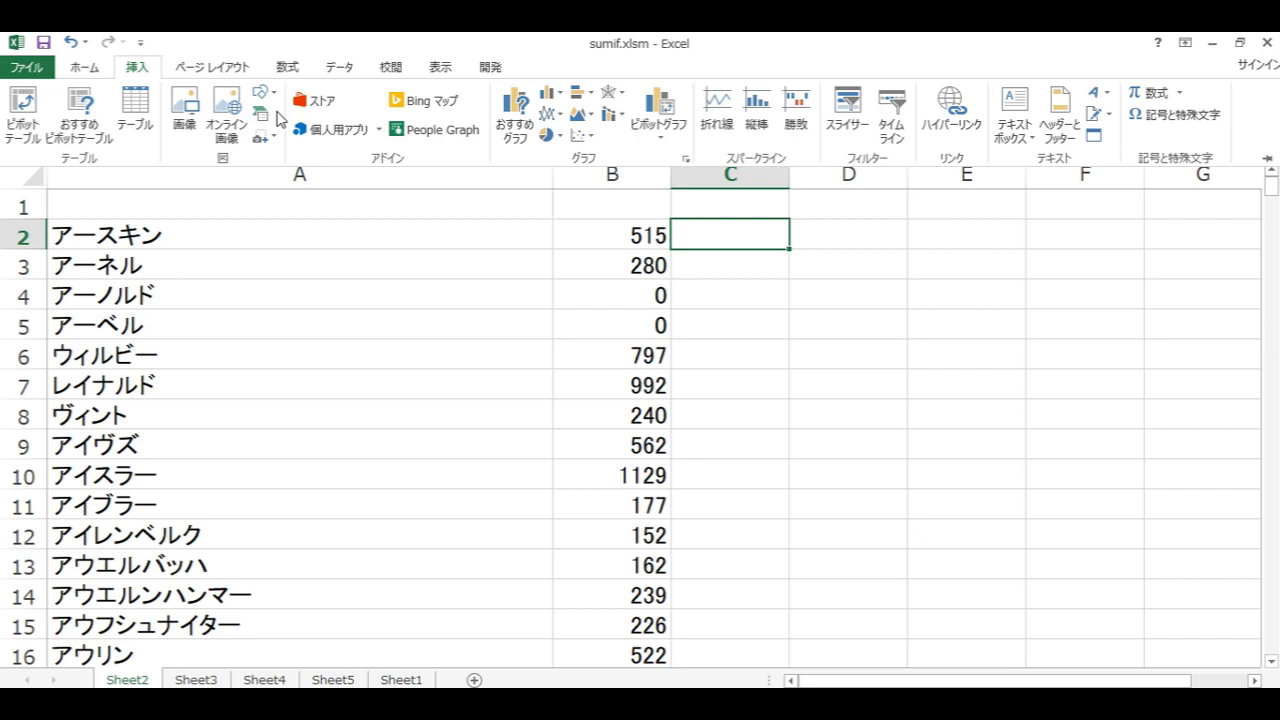
{"action": "left_click", "coordinate": [176, 245]}
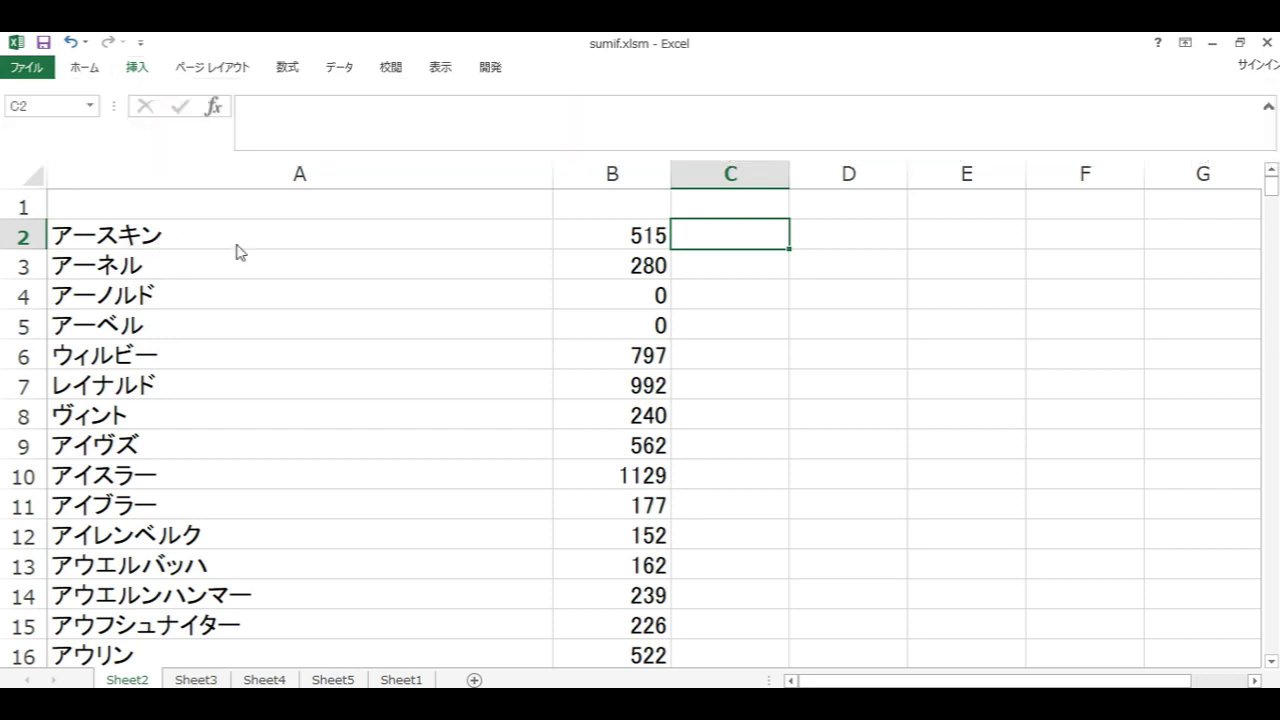
{"action": "left_click", "coordinate": [245, 248]}
{"action": "left_click", "coordinate": [731, 240]}
Step: Insert an empty =SUMIF() into Sheet2's cell C2 through the Insert Function dialog
{"action": "left_click", "coordinate": [289, 68]}
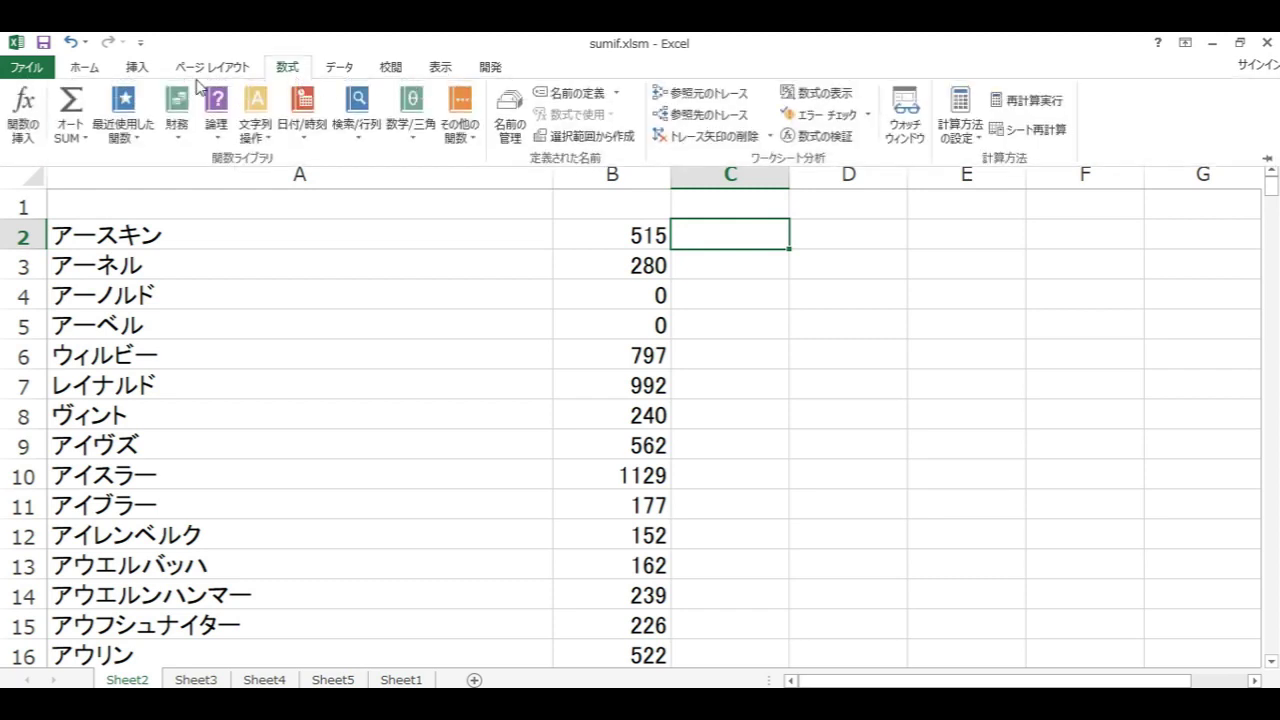
{"action": "left_click", "coordinate": [32, 132]}
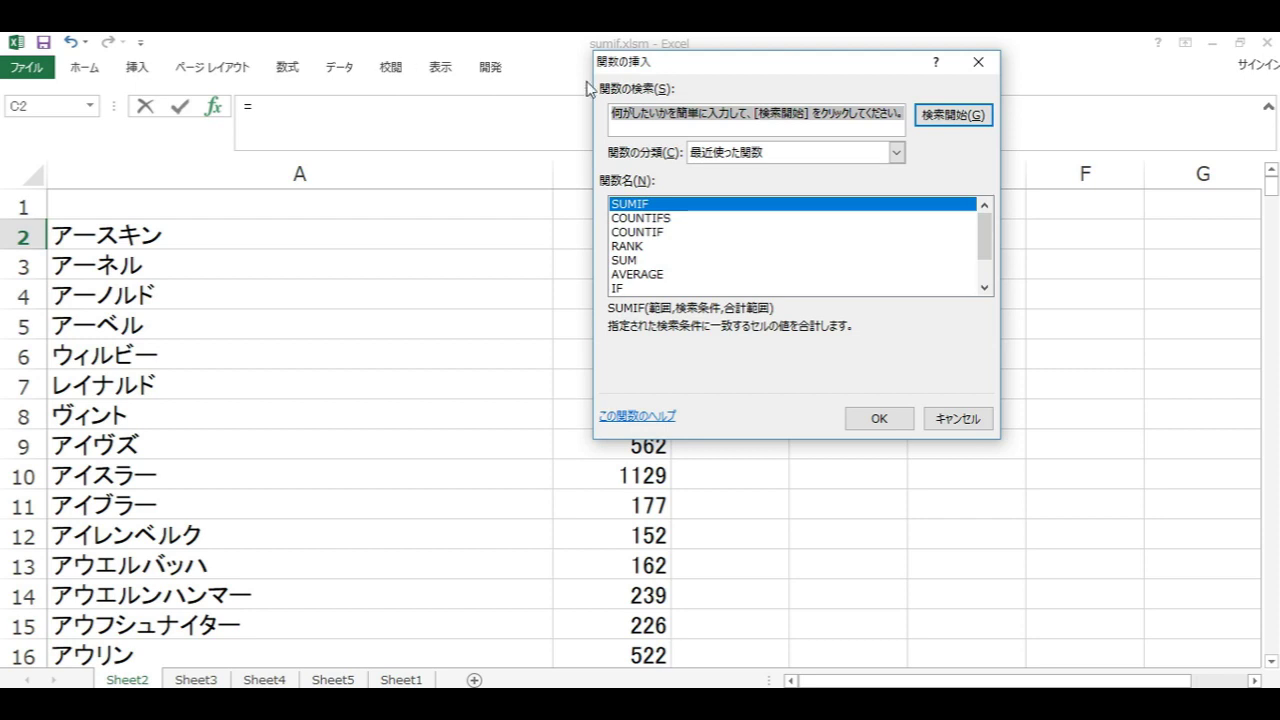
{"action": "left_click", "coordinate": [879, 420]}
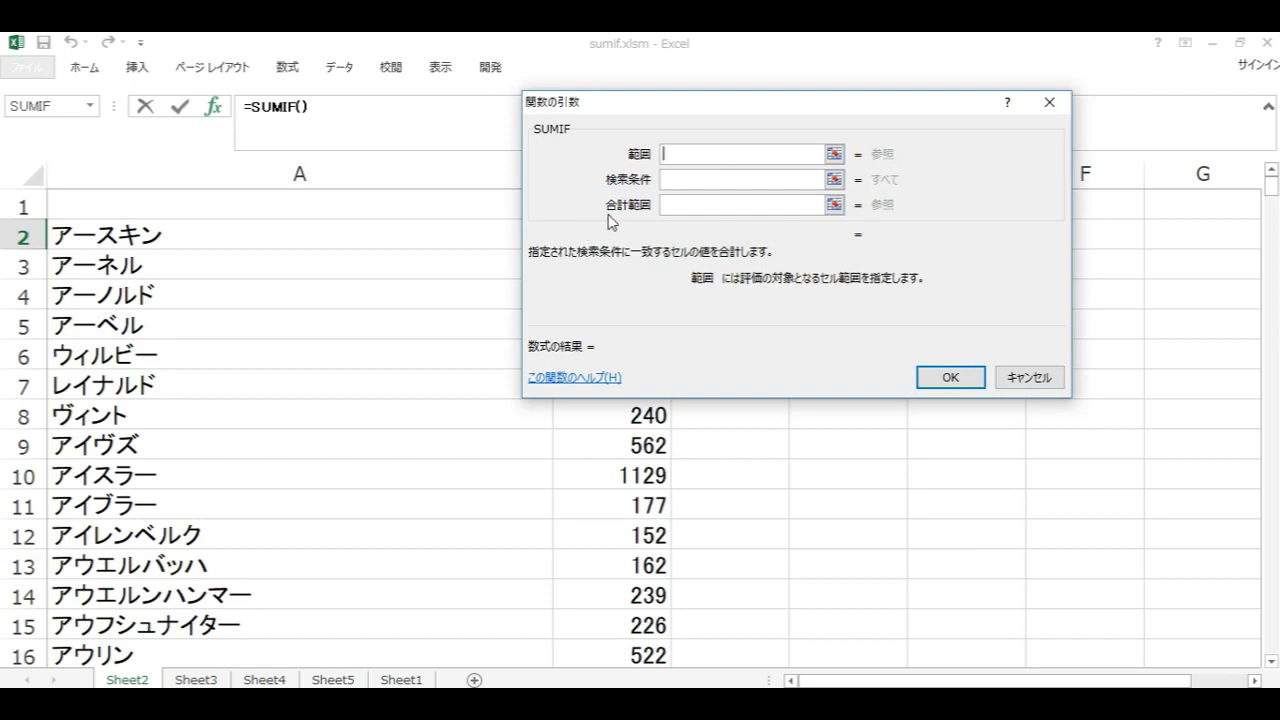
{"action": "left_click", "coordinate": [834, 154]}
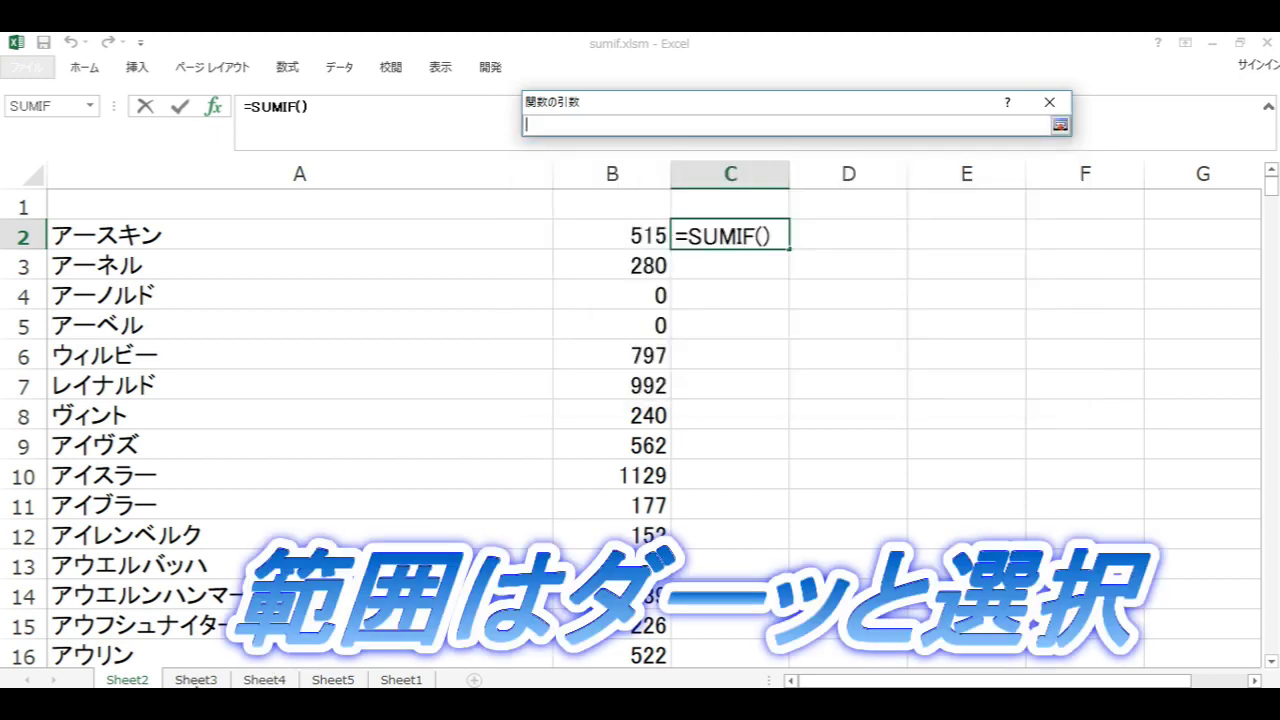
Step: Set the SUMIF range argument to Sheet3's whole column B as absolute Sheet3!$B:$B
{"action": "left_click", "coordinate": [197, 680]}
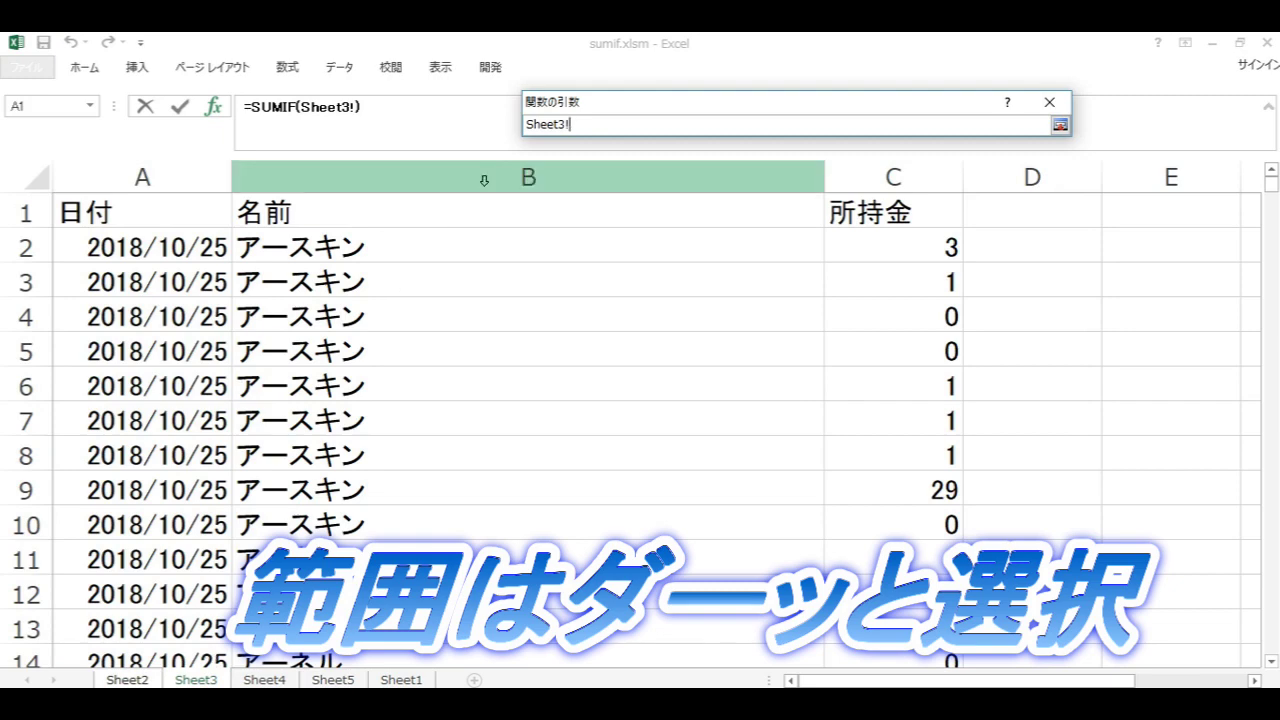
{"action": "left_click", "coordinate": [487, 180]}
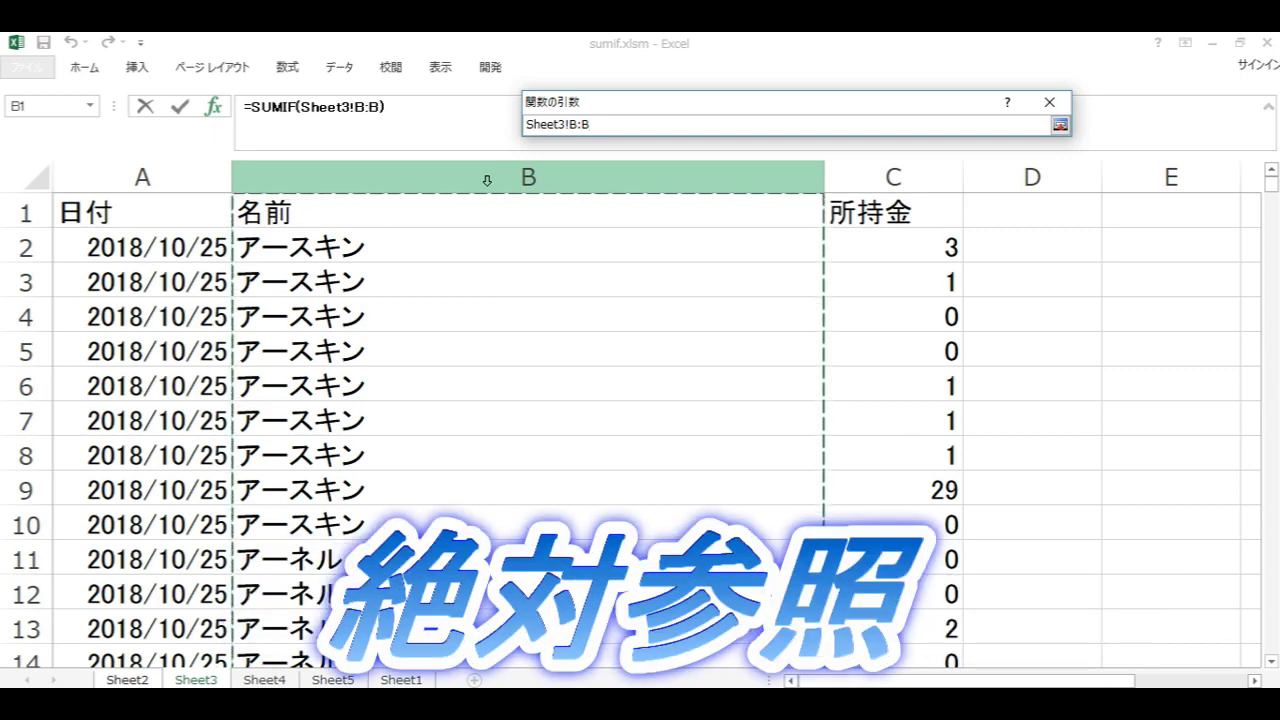
{"action": "key", "text": "F4"}
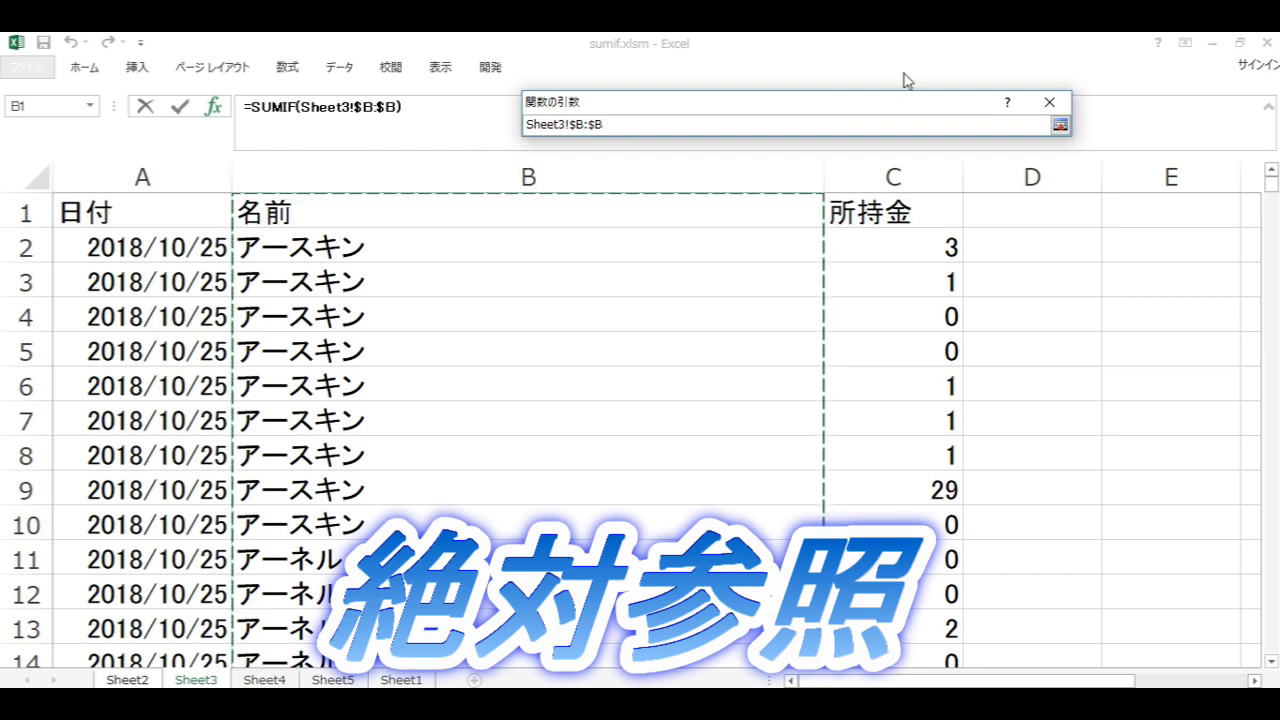
{"action": "left_click", "coordinate": [1059, 125]}
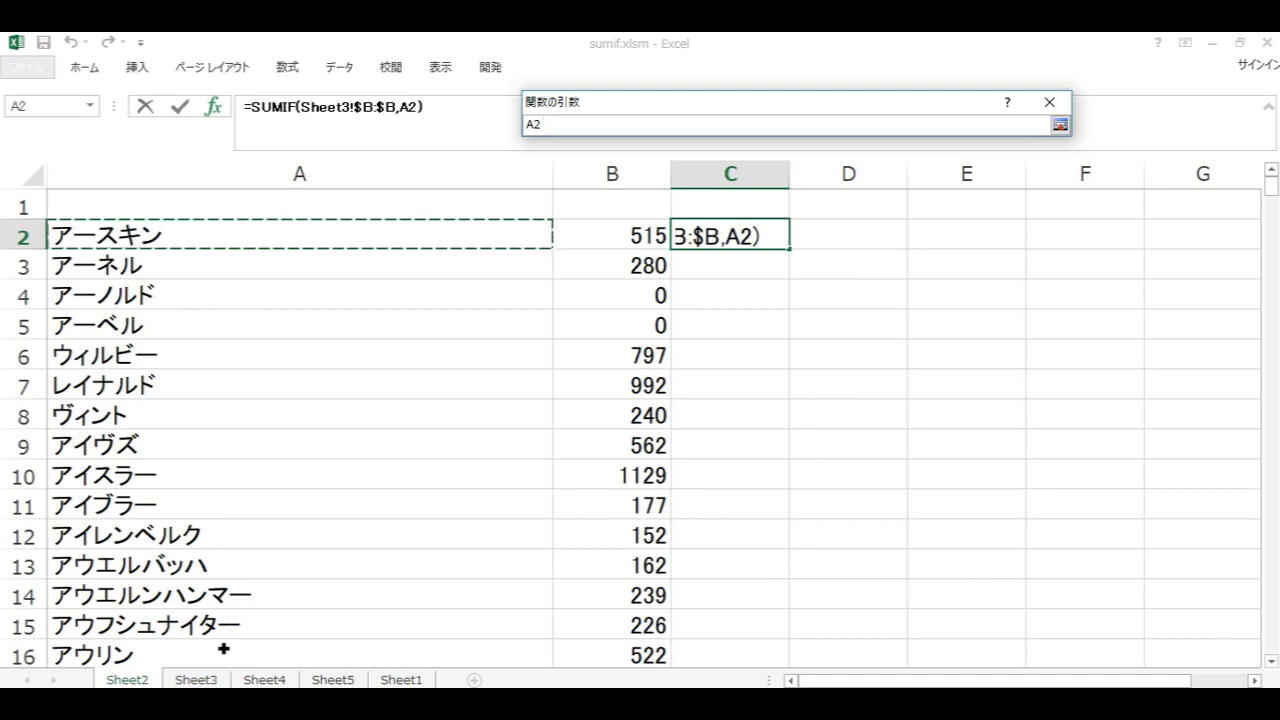
Step: Set the SUMIF criteria to Sheet2's cell A2, anchored with F4
{"action": "left_click", "coordinate": [210, 681]}
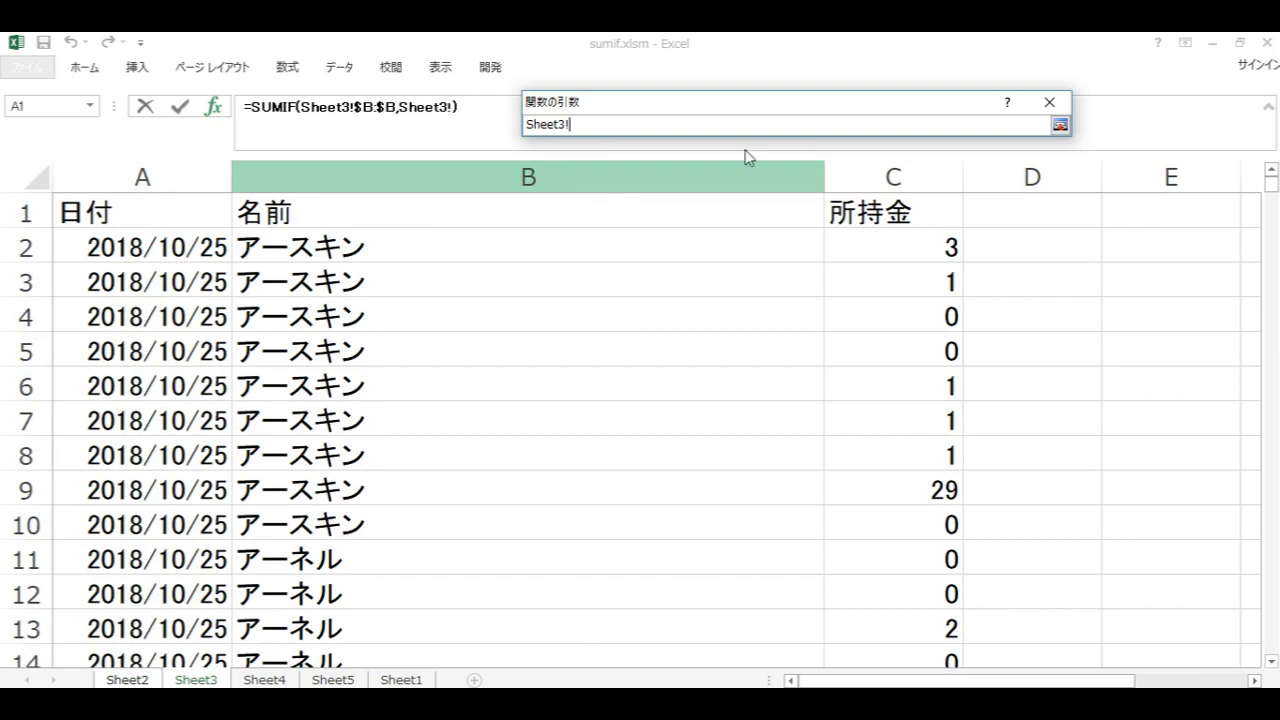
{"action": "left_click", "coordinate": [1060, 128]}
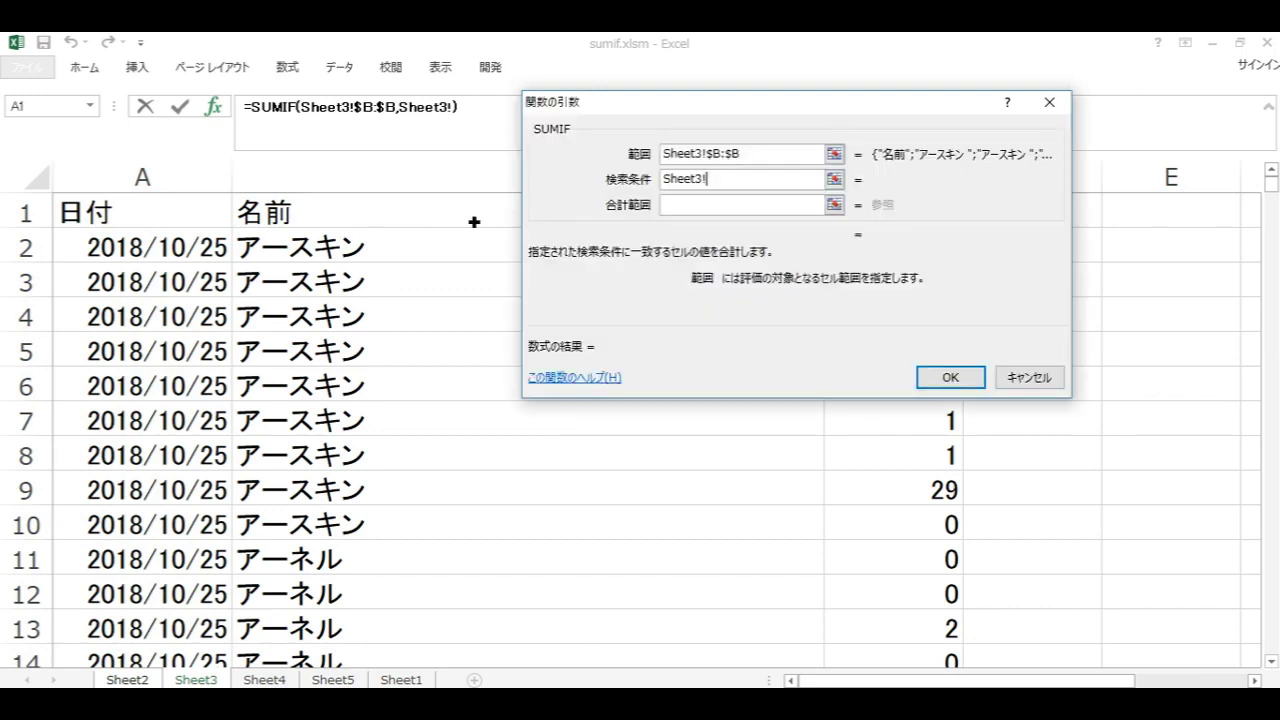
{"action": "left_click", "coordinate": [845, 185]}
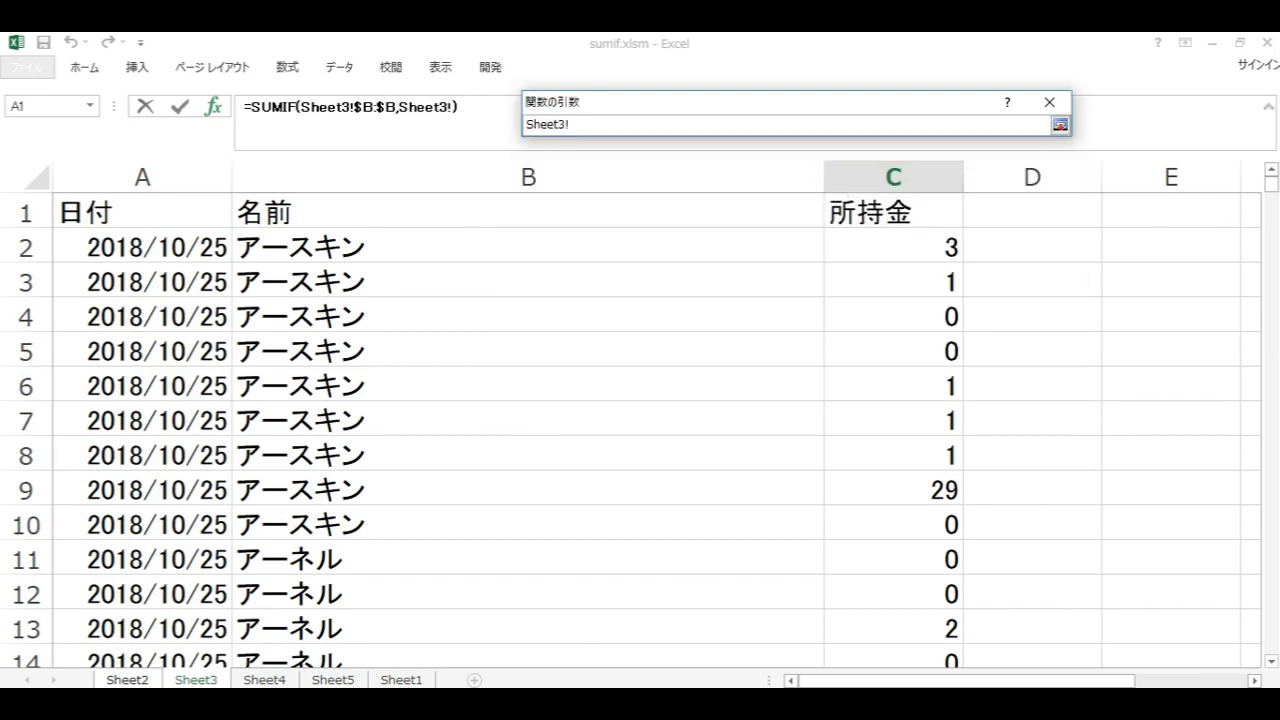
{"action": "left_click", "coordinate": [122, 680]}
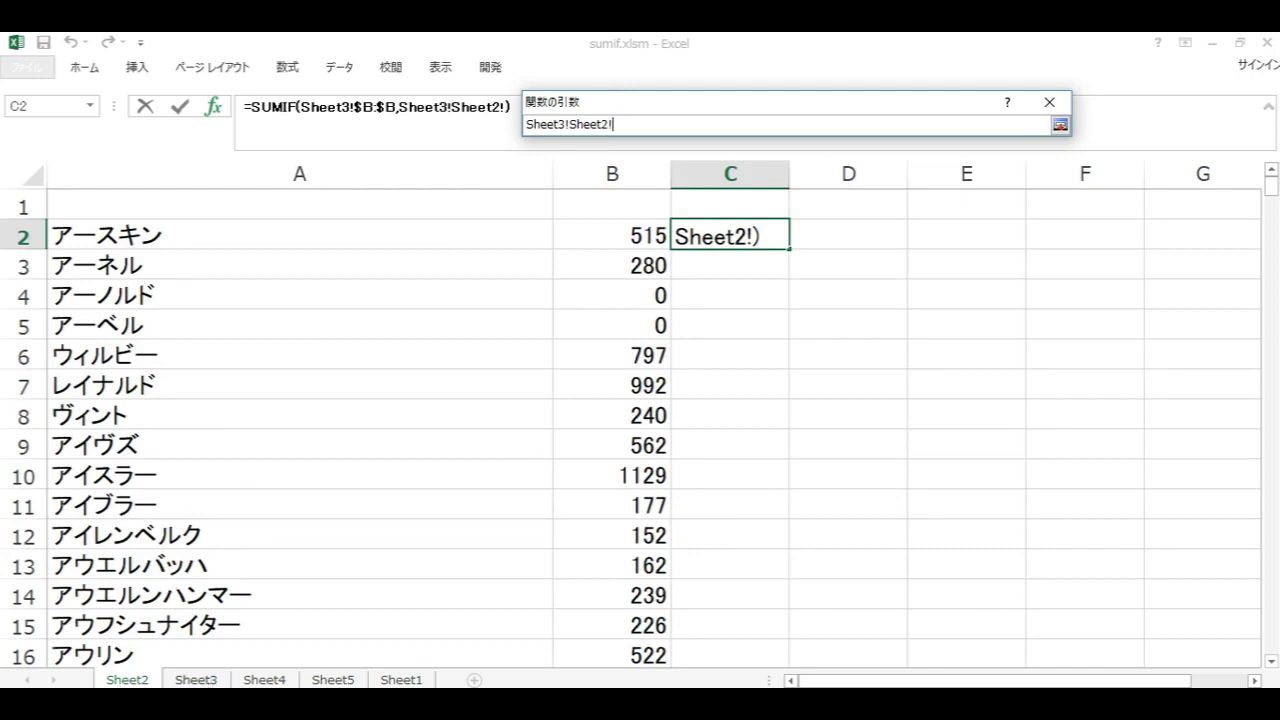
{"action": "left_click", "coordinate": [189, 236]}
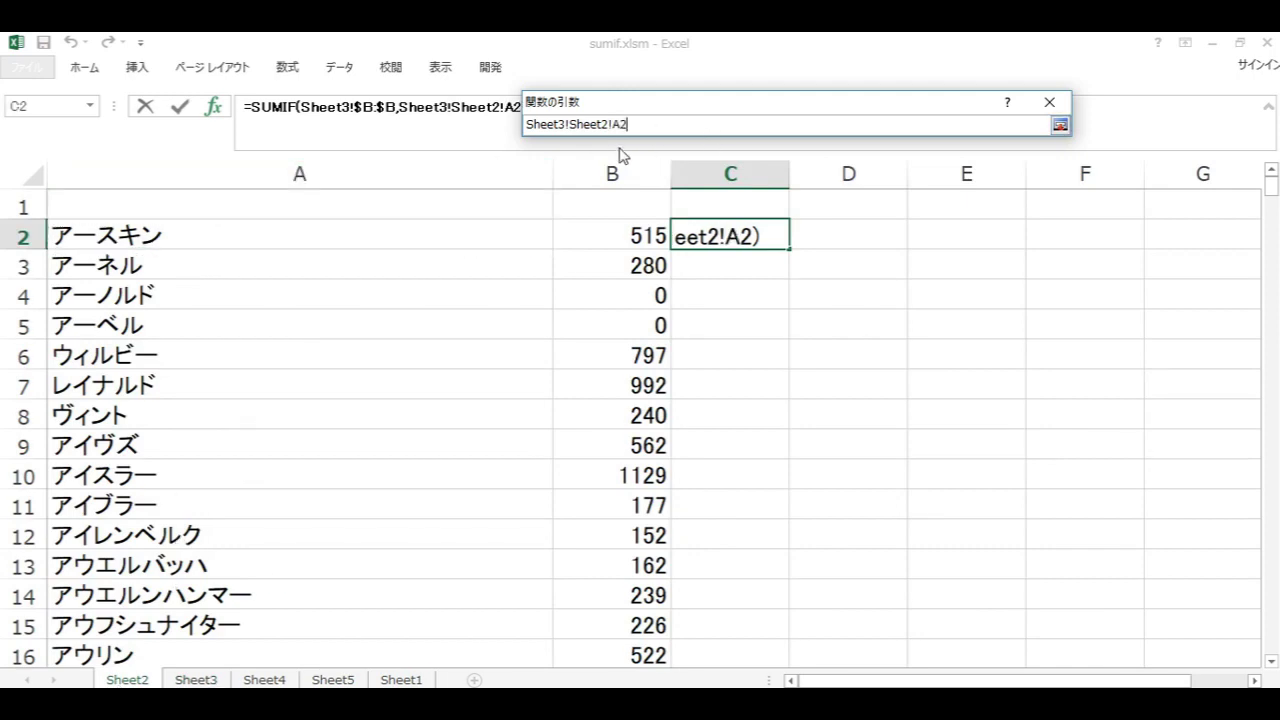
{"action": "left_click_drag", "start_coordinate": [640, 128], "coordinate": [519, 136]}
{"action": "key", "text": "BackSpace"}
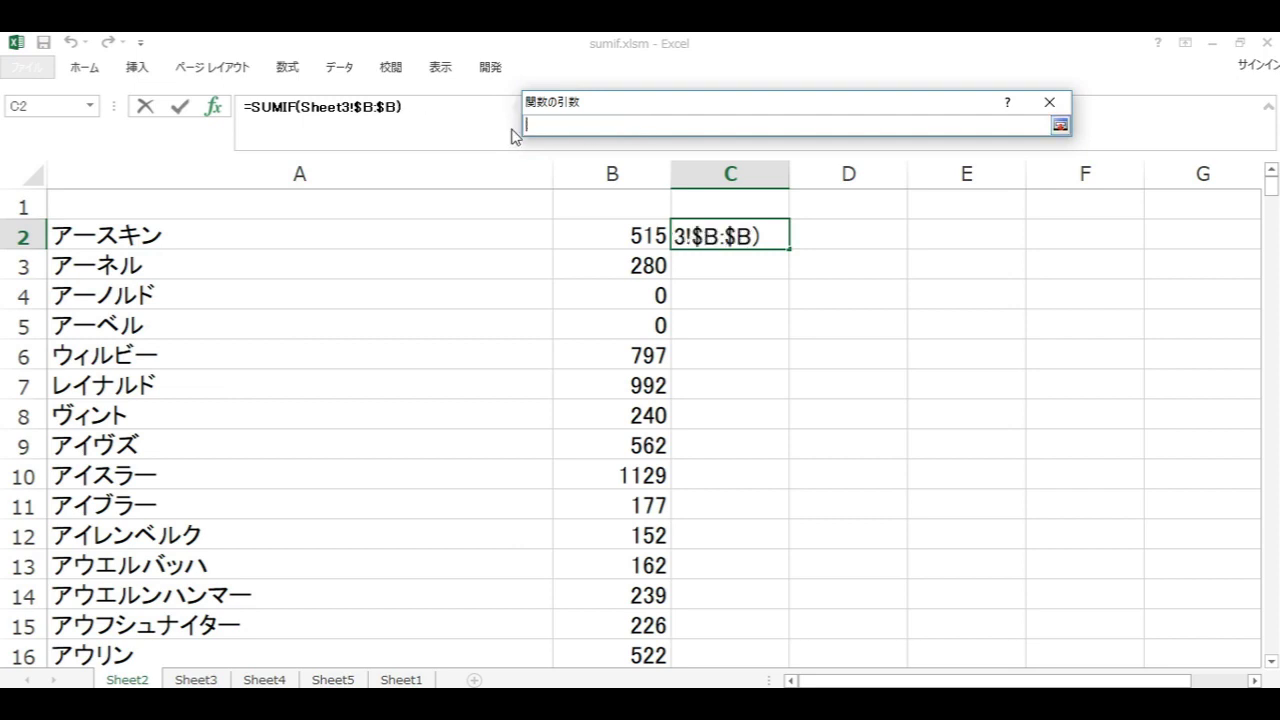
{"action": "left_click", "coordinate": [188, 238]}
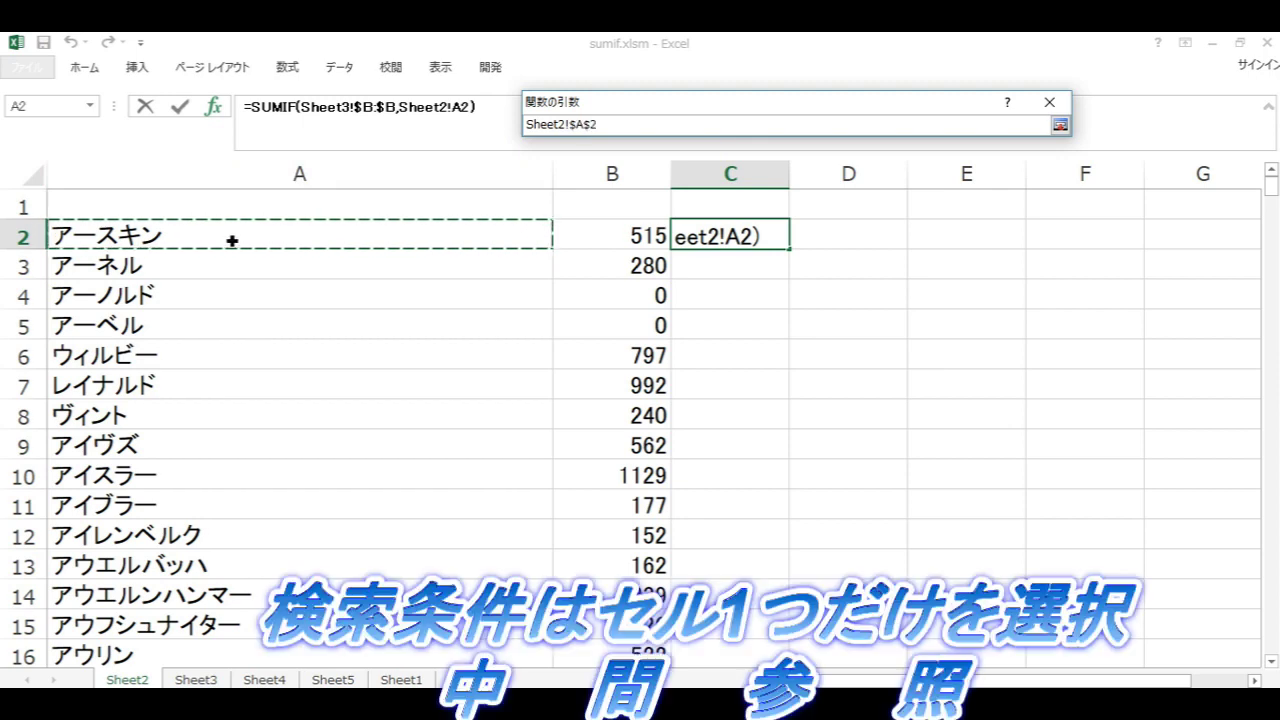
{"action": "key", "text": "F4"}
{"action": "key", "text": "F4"}
{"action": "key", "text": "F4"}
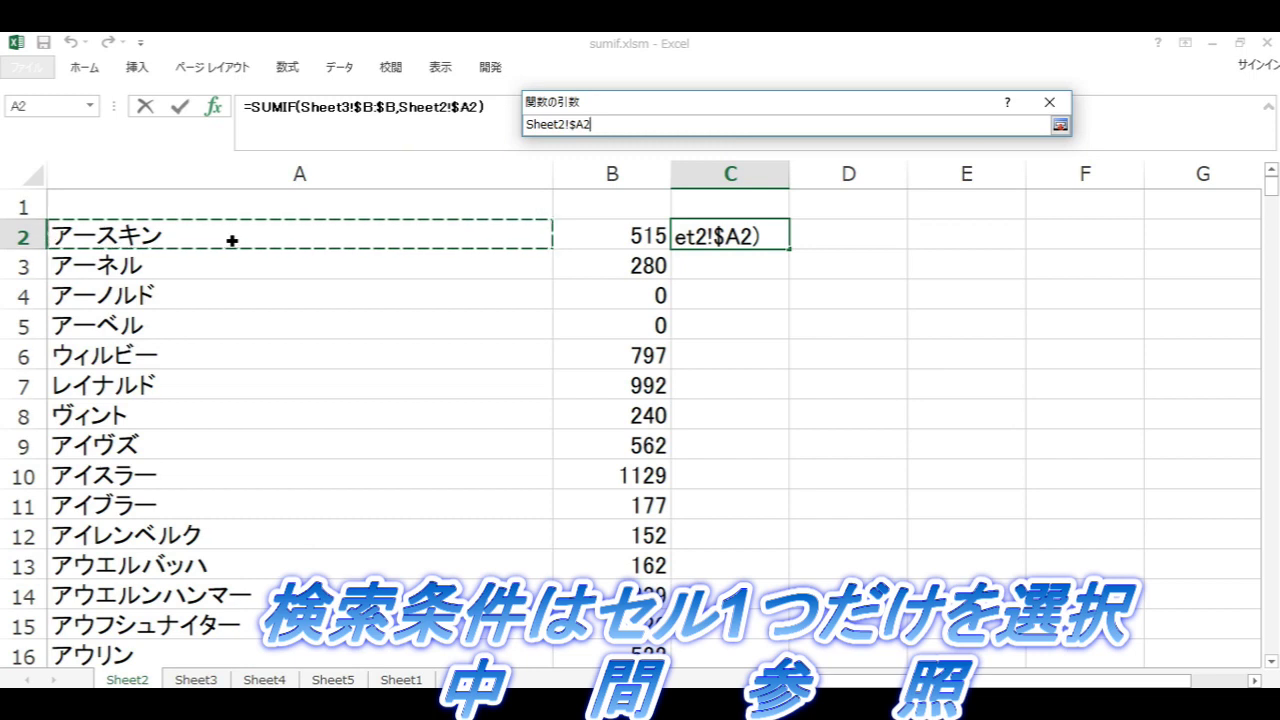
{"action": "left_click", "coordinate": [1059, 124]}
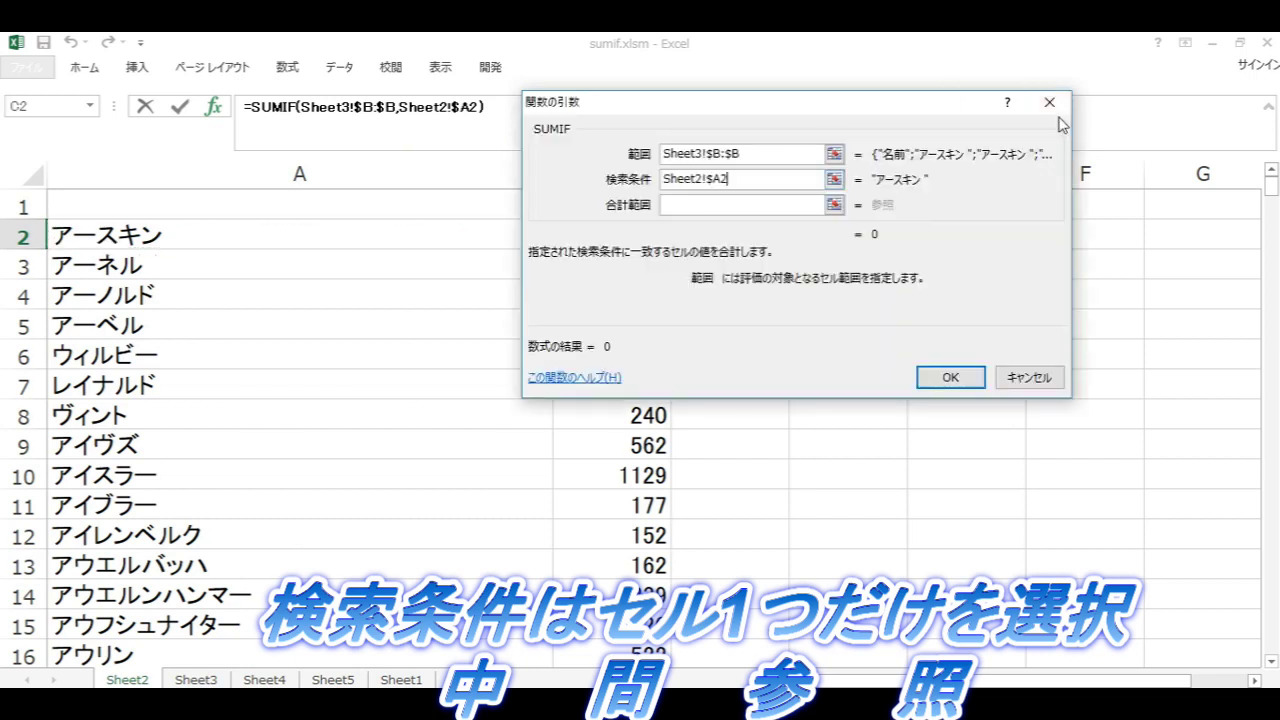
Step: Set the sum range to Sheet3!$C:$C, confirm the formula, then clear C2
{"action": "left_click", "coordinate": [834, 204]}
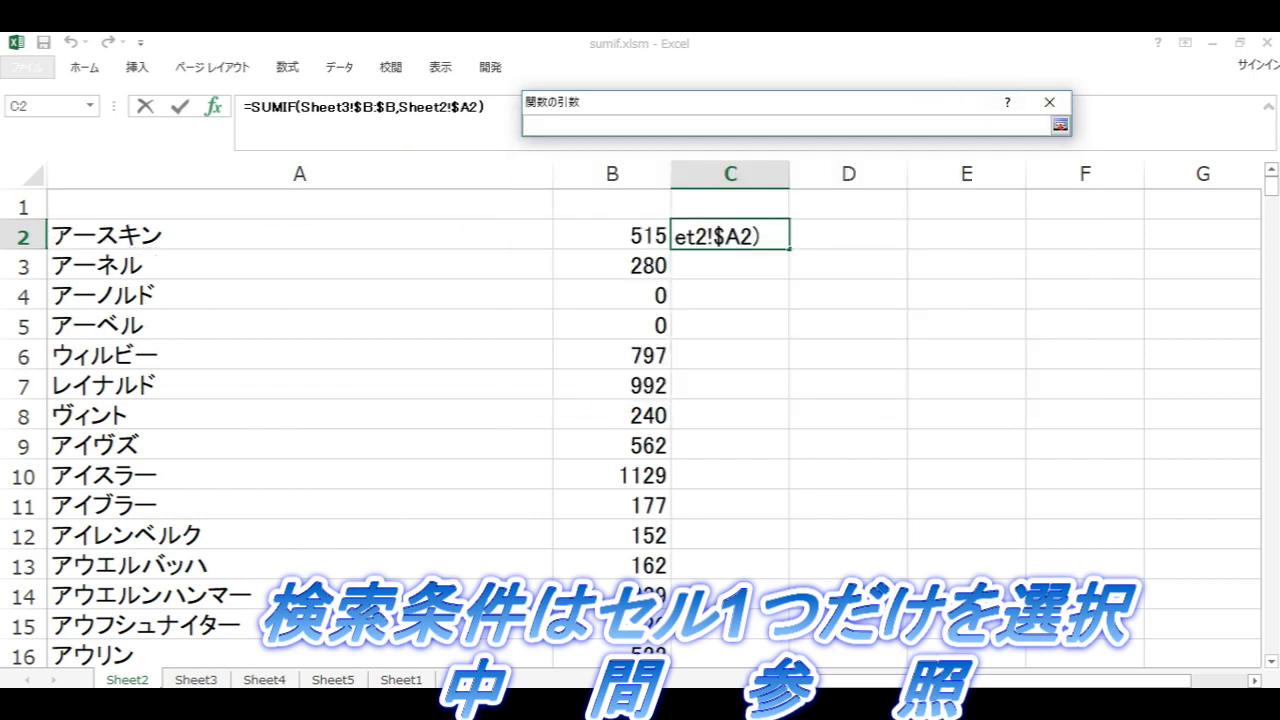
{"action": "left_click", "coordinate": [185, 680]}
{"action": "left_click", "coordinate": [937, 193]}
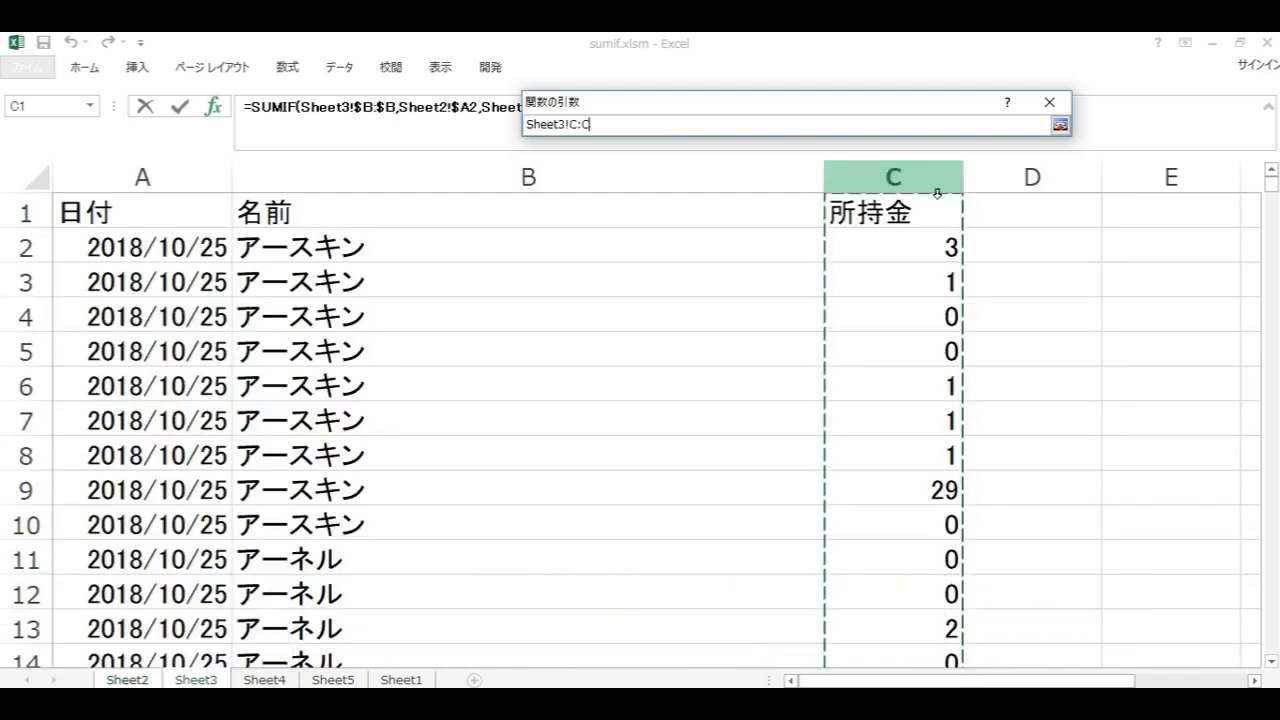
{"action": "key", "text": "F4"}
{"action": "key", "text": "Return"}
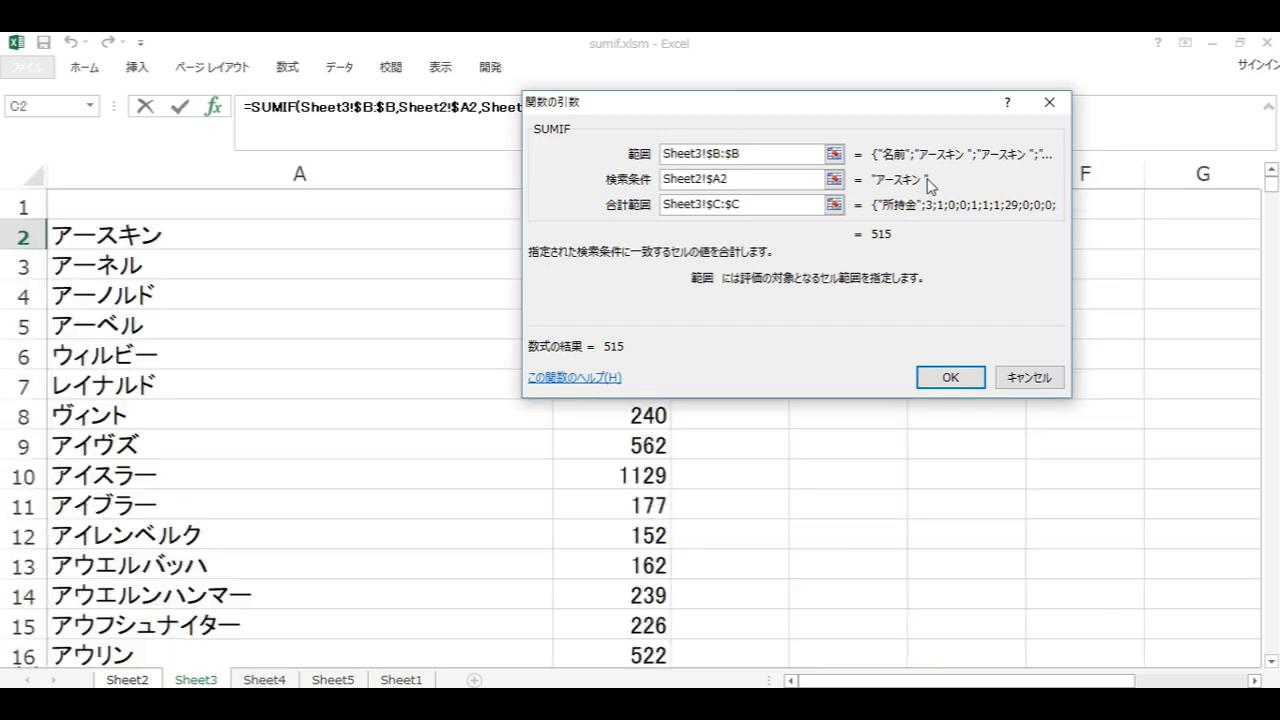
{"action": "key", "text": "Return"}
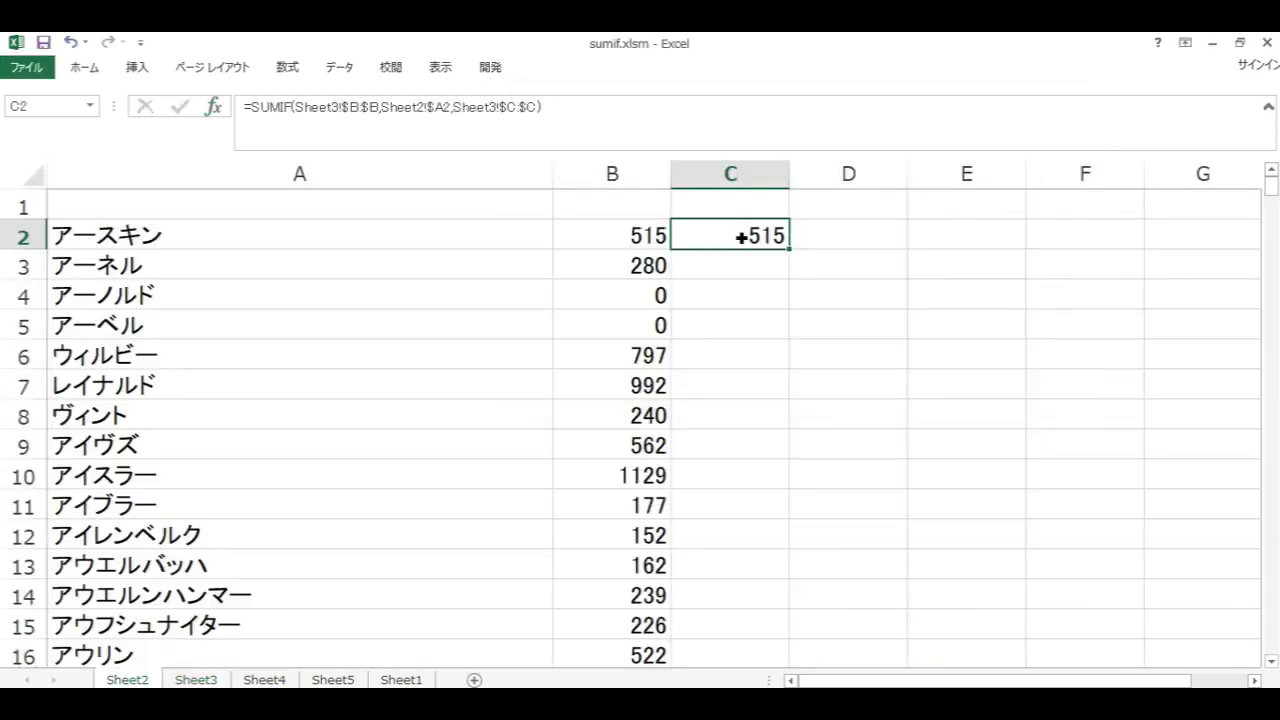
{"action": "key", "text": "Delete"}
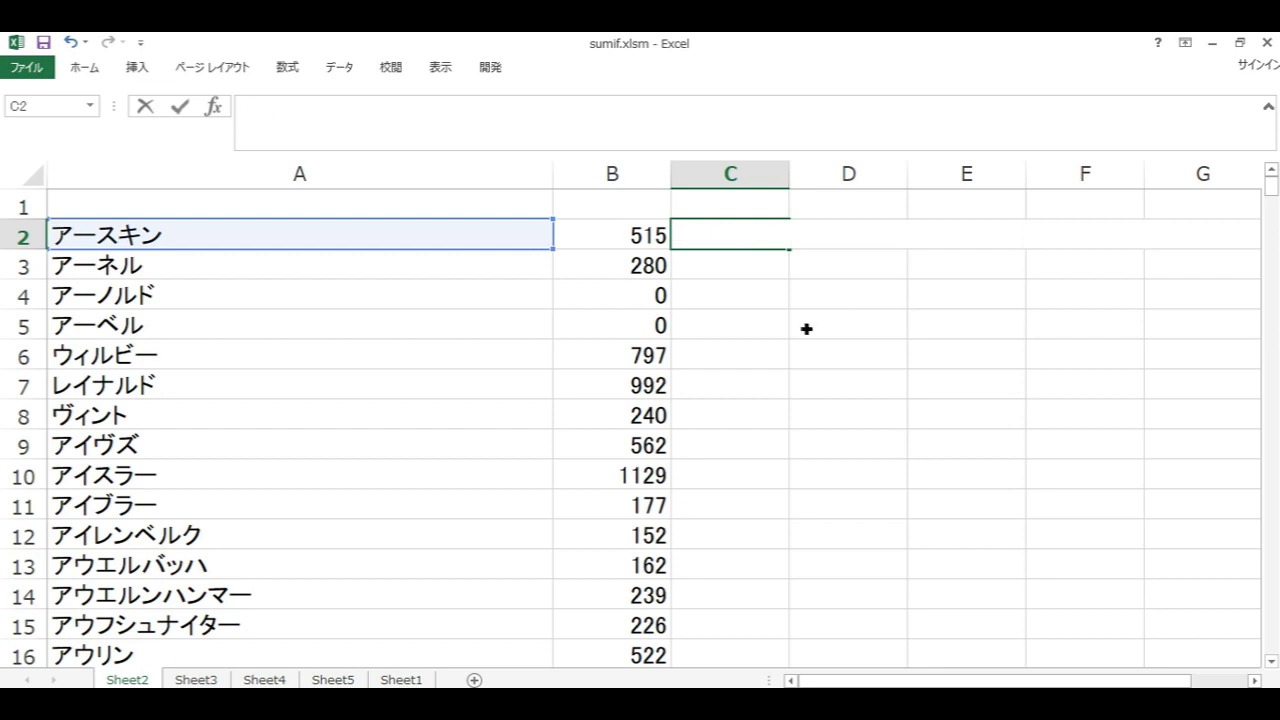
Step: Start a SUMIF in C2 with Sheet3!$B:$B as its range
{"action": "left_click", "coordinate": [782, 323]}
{"action": "left_click", "coordinate": [752, 240]}
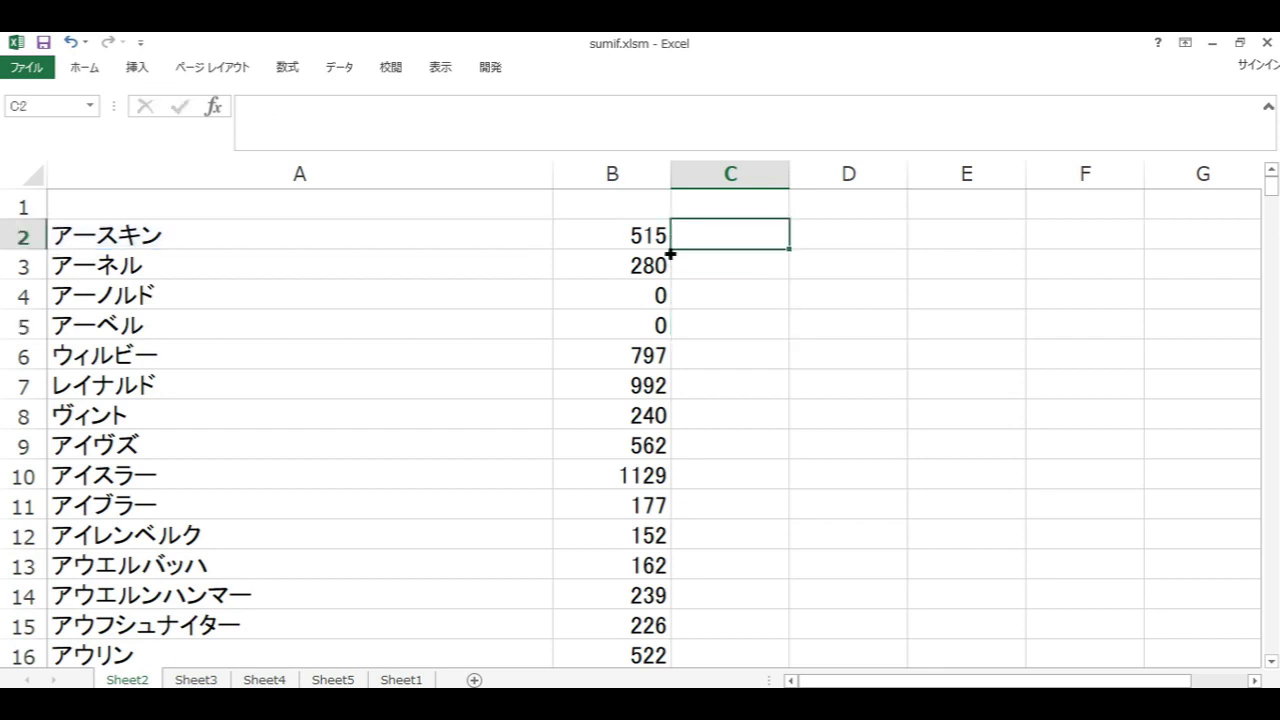
{"action": "left_click", "coordinate": [304, 72]}
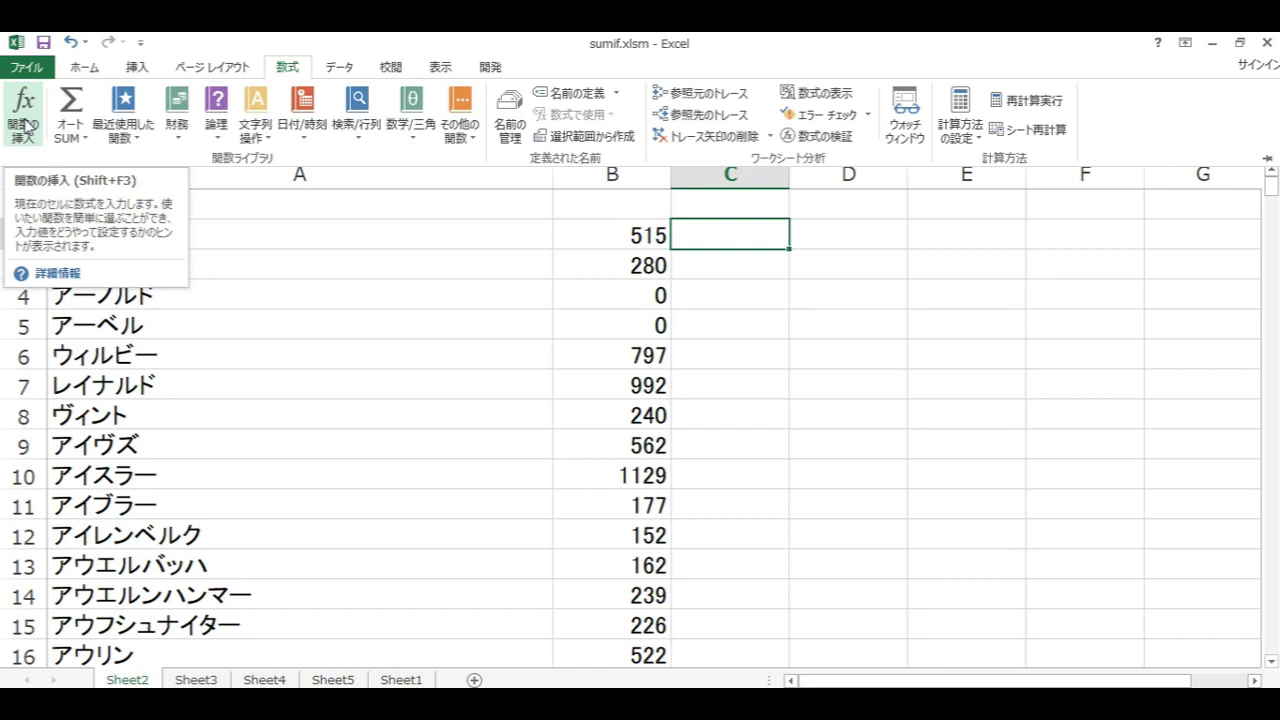
{"action": "left_click", "coordinate": [25, 123]}
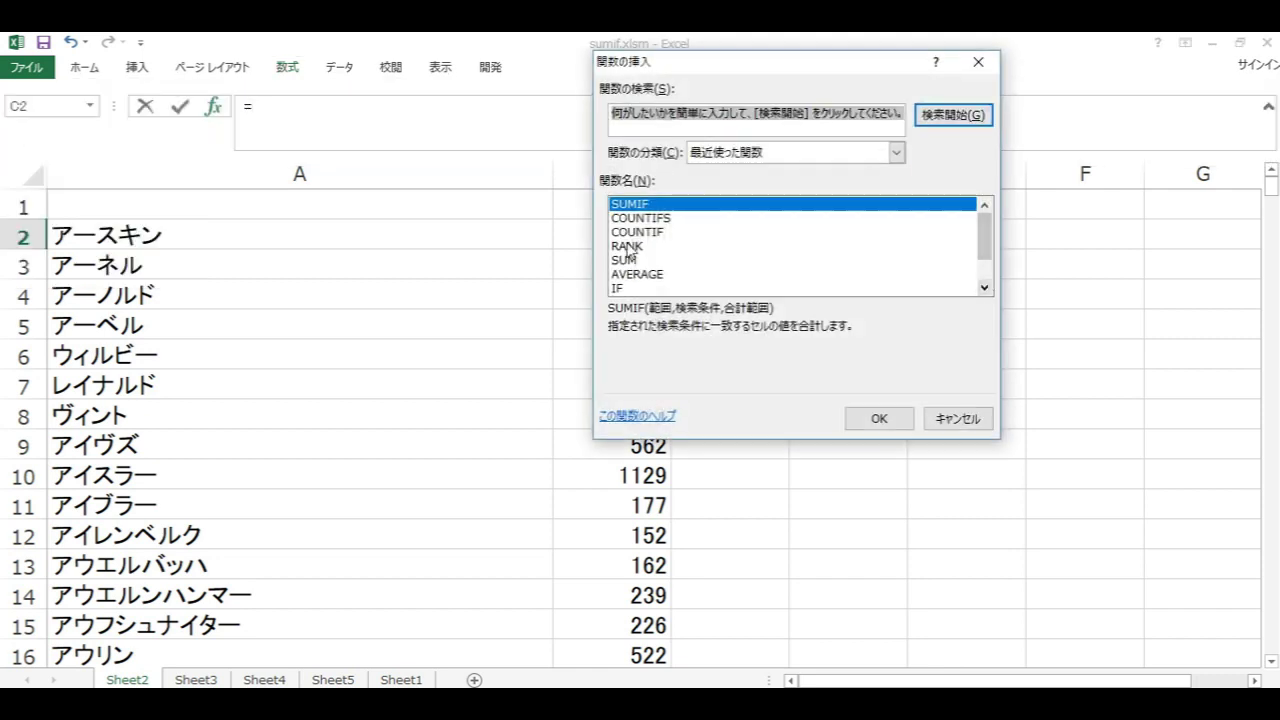
{"action": "double_click", "coordinate": [650, 205]}
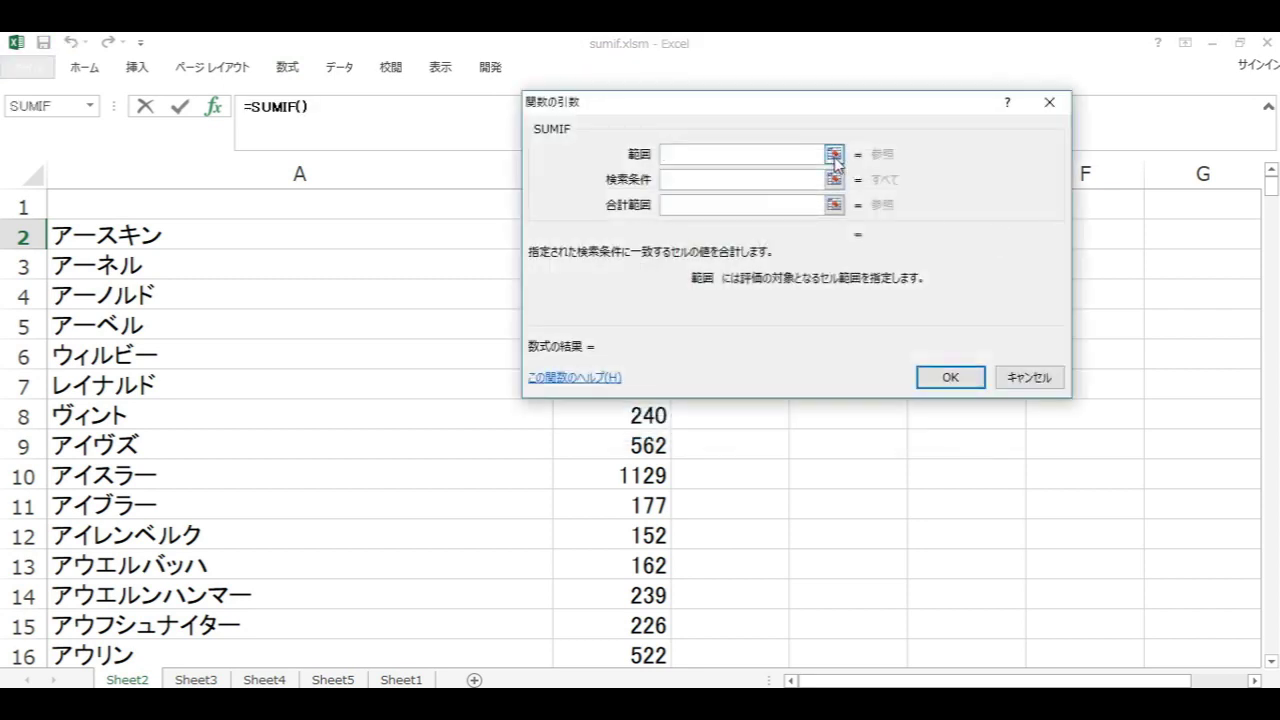
{"action": "left_click", "coordinate": [834, 155]}
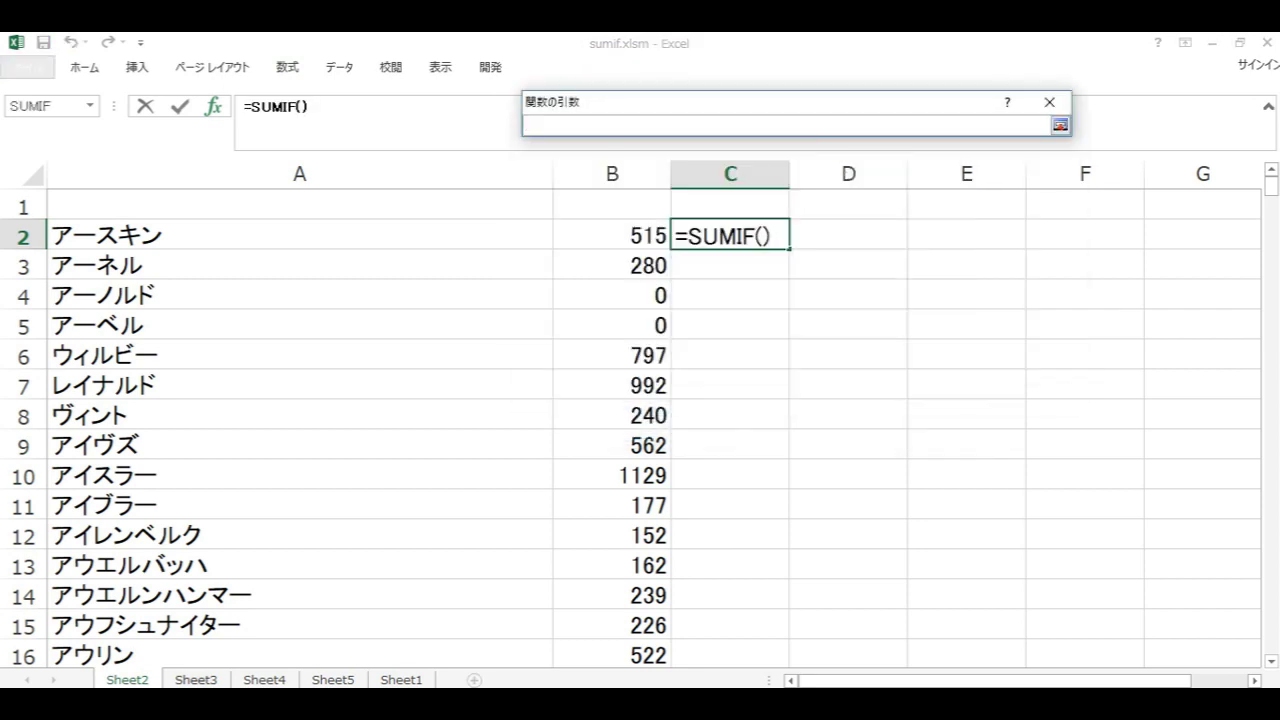
{"action": "left_click", "coordinate": [208, 681]}
{"action": "left_click", "coordinate": [440, 170]}
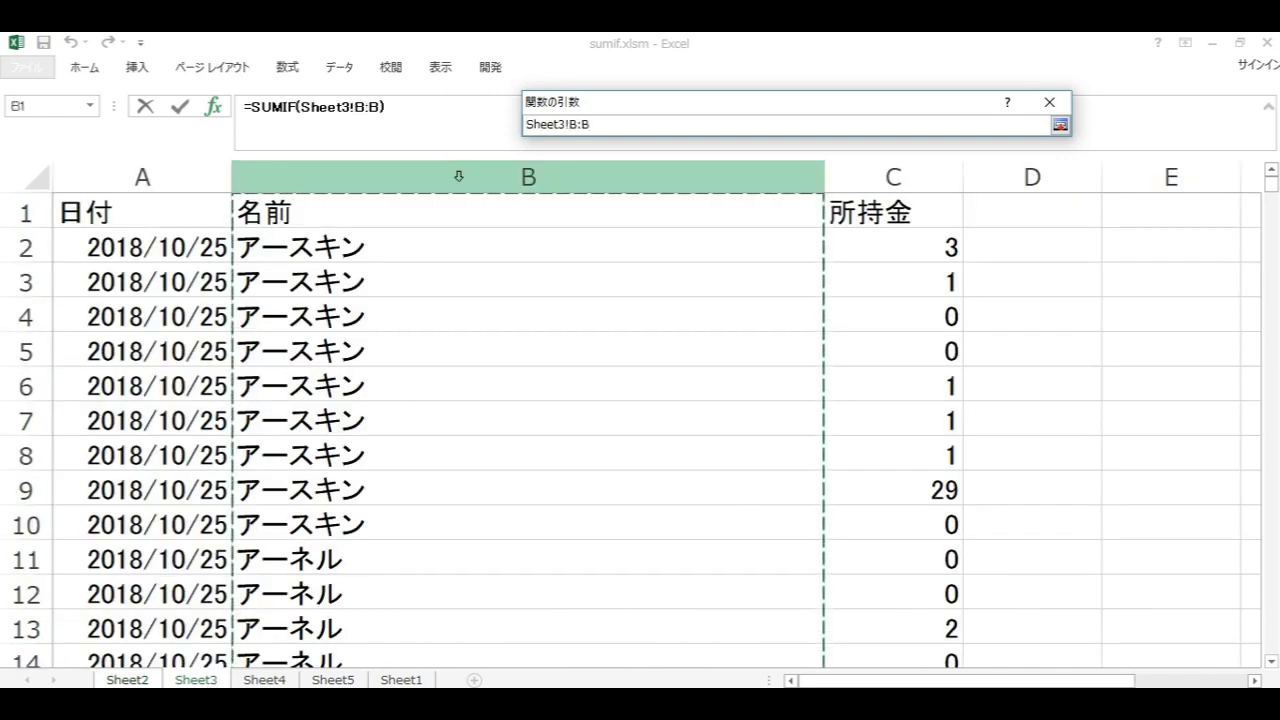
{"action": "key", "text": "F4"}
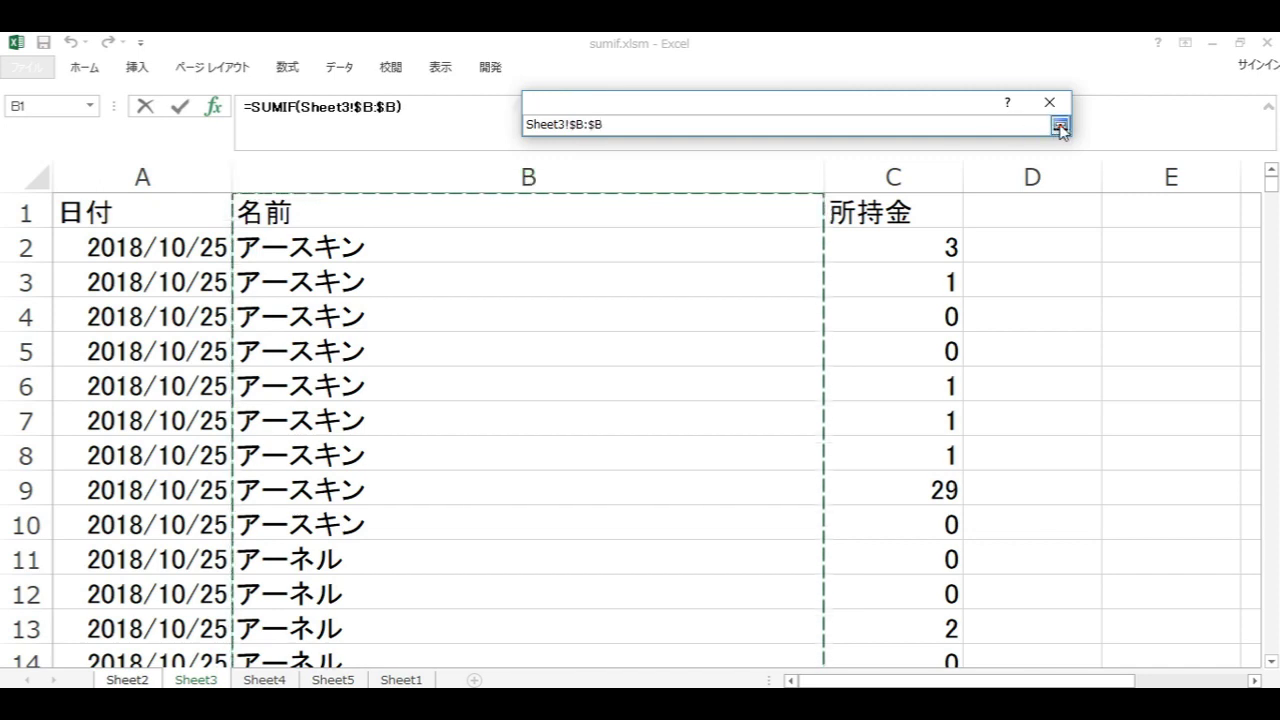
{"action": "left_click", "coordinate": [1060, 125]}
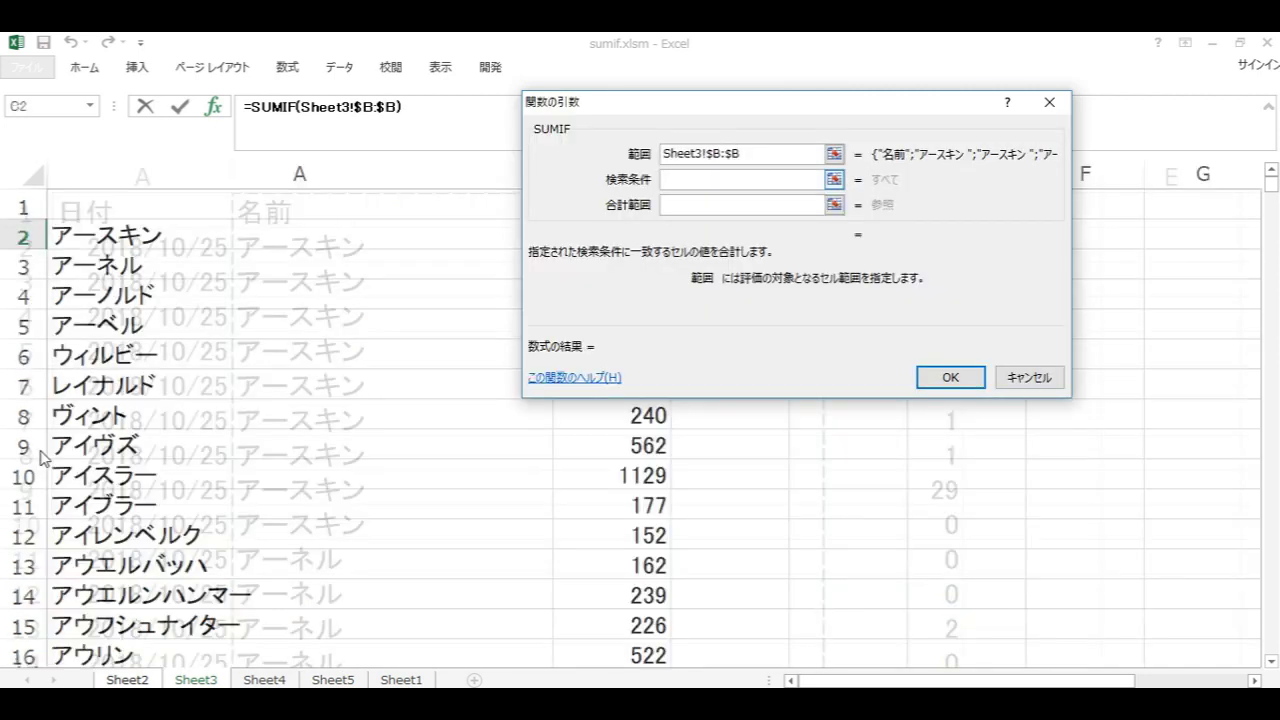
Step: Set criteria $A2 and sum range Sheet3!$C:$C, and confirm the formula
{"action": "left_click", "coordinate": [130, 237]}
{"action": "key", "text": "F4"}
{"action": "key", "text": "F4"}
{"action": "key", "text": "F4"}
{"action": "left_click", "coordinate": [1060, 125]}
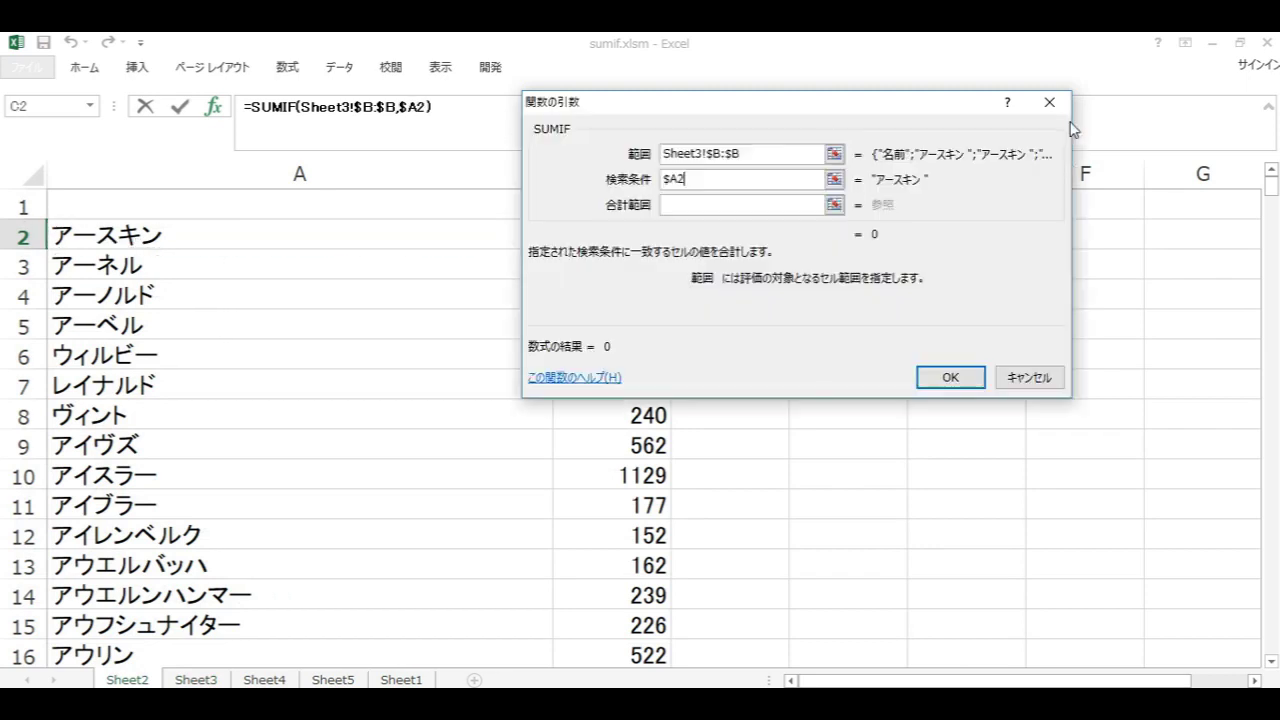
{"action": "left_click", "coordinate": [834, 204]}
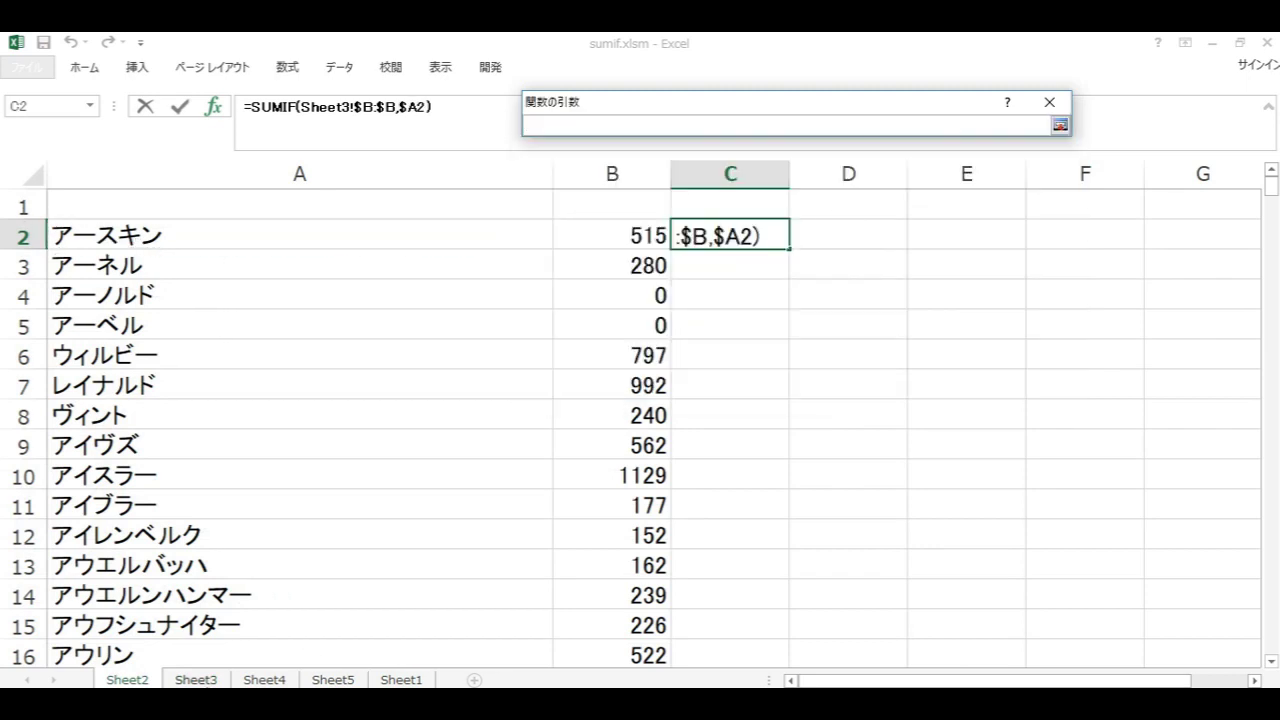
{"action": "left_click", "coordinate": [197, 680]}
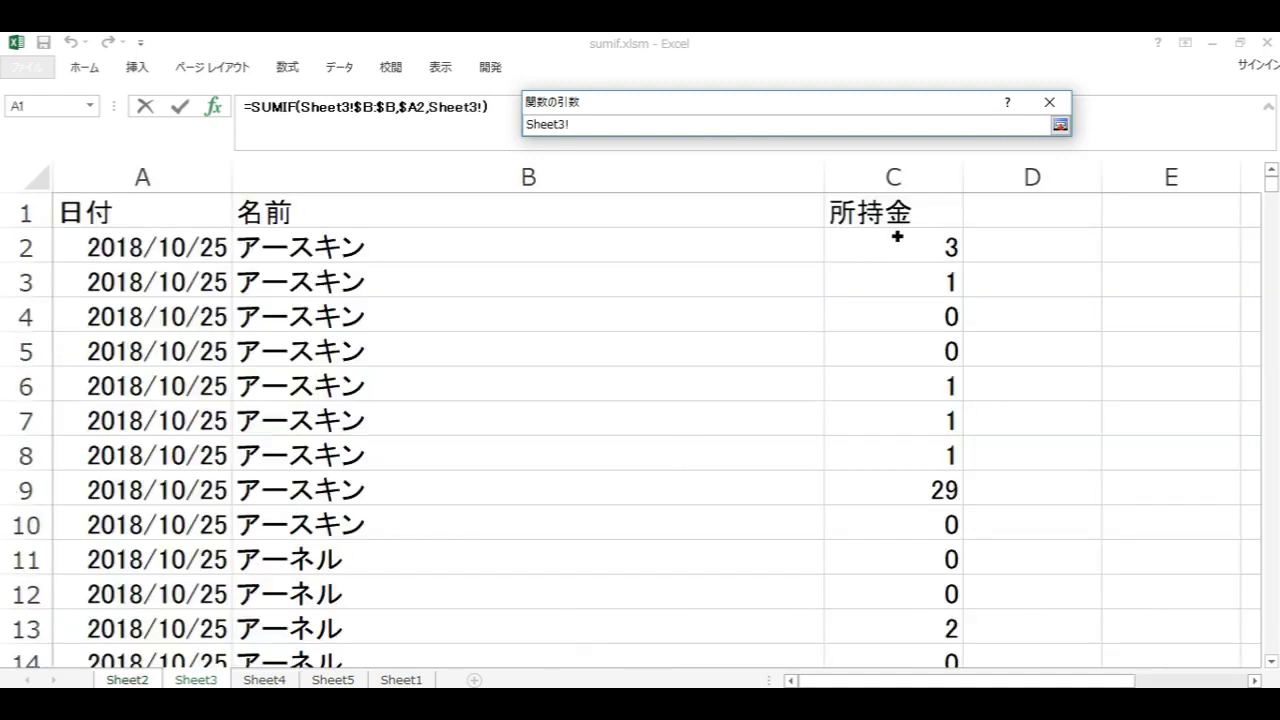
{"action": "left_click", "coordinate": [908, 190]}
{"action": "key", "text": "F4"}
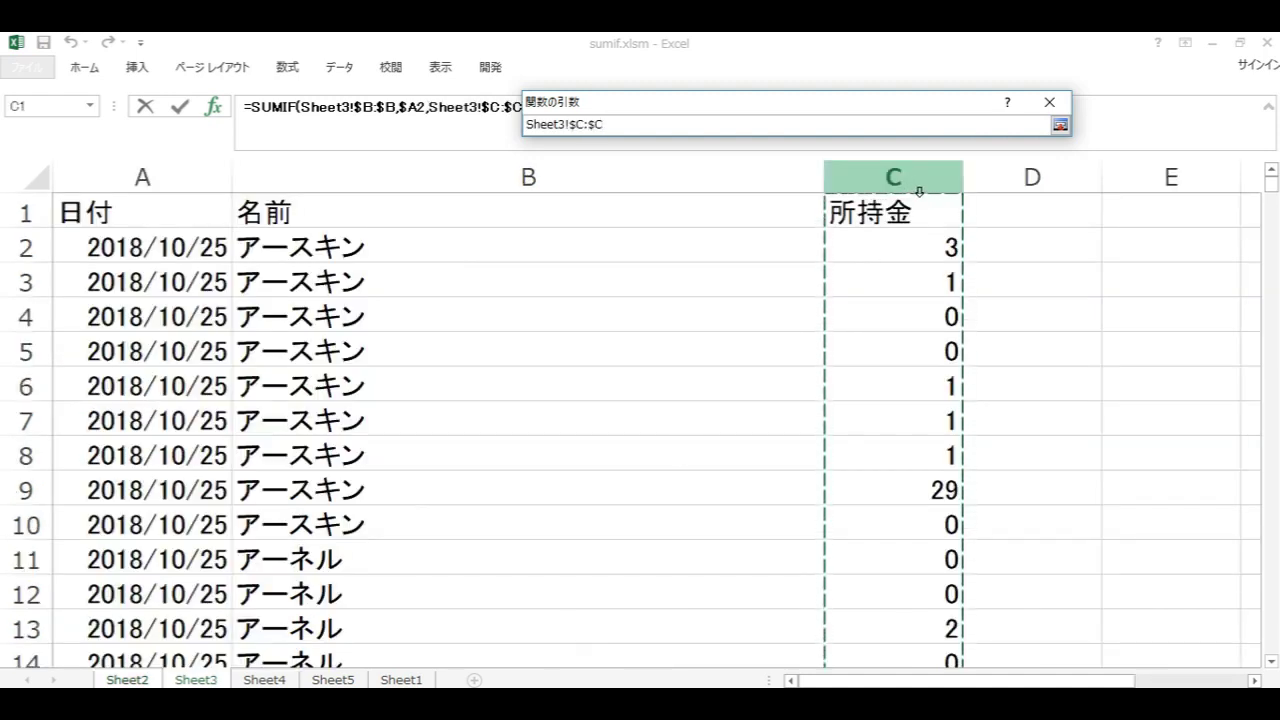
{"action": "key", "text": "Return"}
{"action": "key", "text": "Return"}
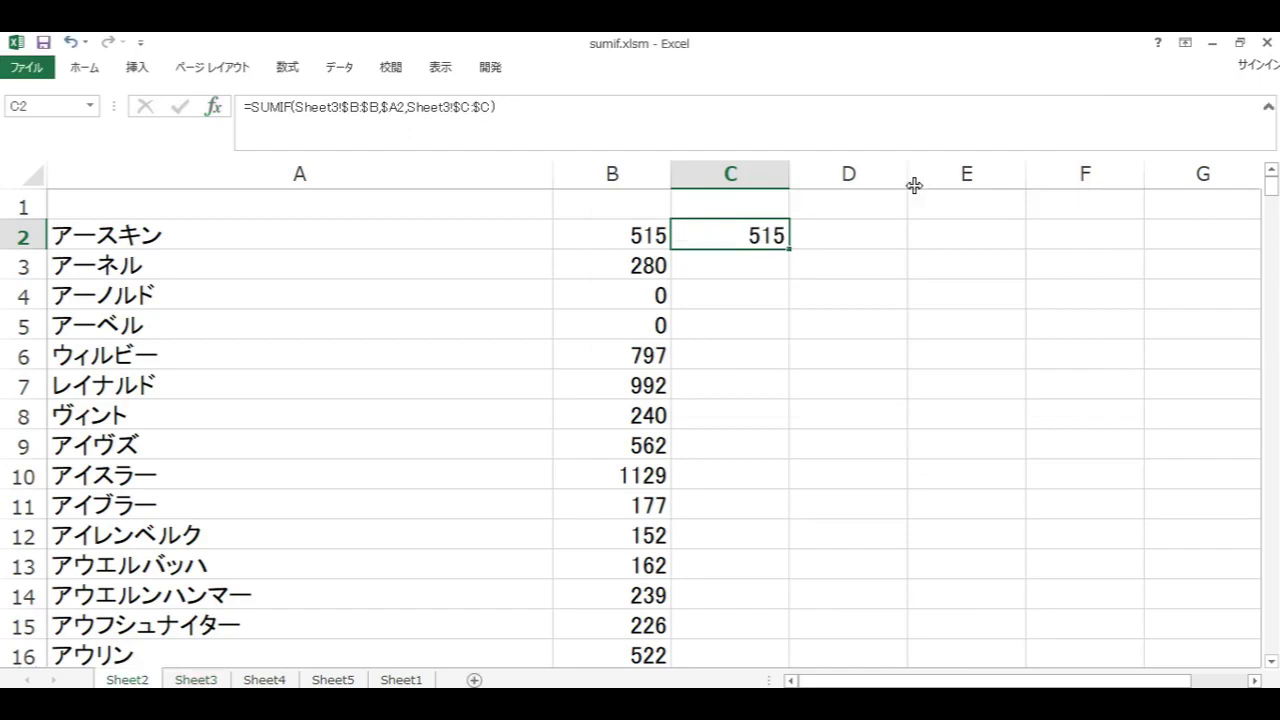
Step: Fill the SUMIF formula down column C to row 109 and check the totals
{"action": "double_click", "coordinate": [796, 256]}
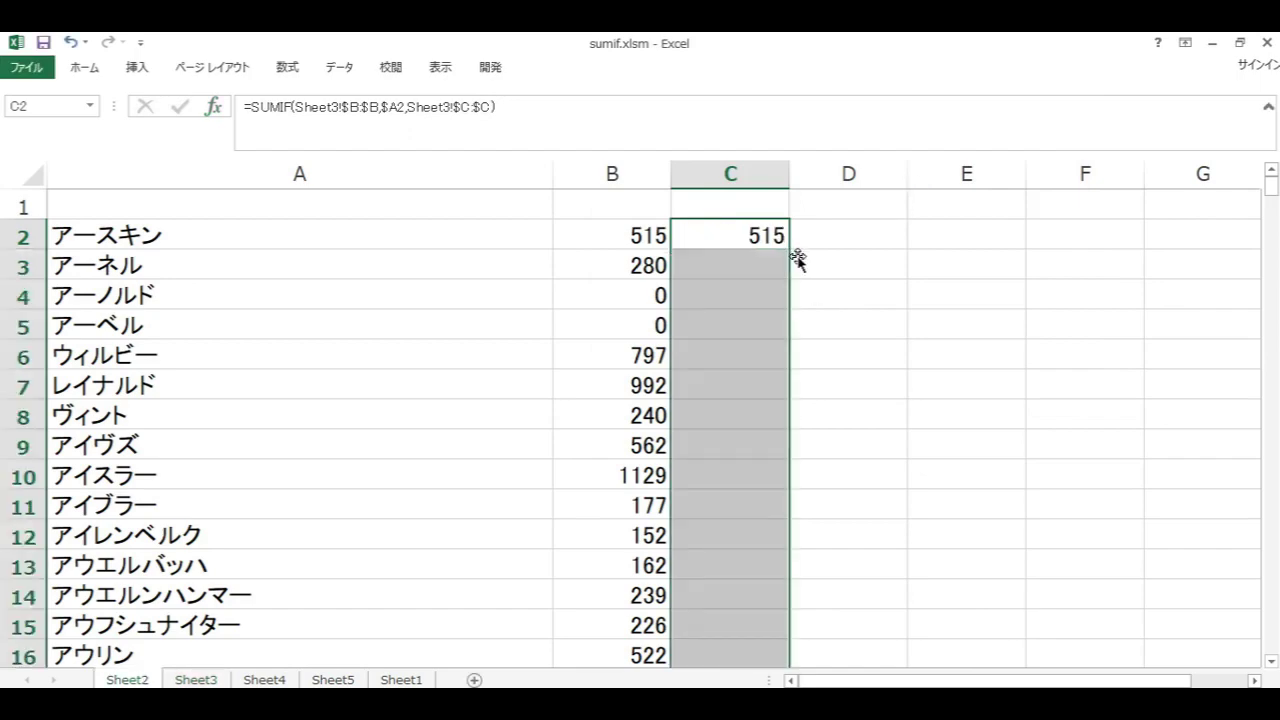
{"action": "scroll", "coordinate": [798, 262], "scroll_direction": "down", "scroll_amount": 3}
{"action": "scroll", "coordinate": [798, 262], "scroll_direction": "down", "scroll_amount": 8}
{"action": "scroll", "coordinate": [798, 262], "scroll_direction": "down", "scroll_amount": 7}
{"action": "scroll", "coordinate": [798, 265], "scroll_direction": "down", "scroll_amount": 4}
{"action": "scroll", "coordinate": [798, 268], "scroll_direction": "down", "scroll_amount": 5}
{"action": "scroll", "coordinate": [798, 268], "scroll_direction": "down", "scroll_amount": 8}
{"action": "scroll", "coordinate": [798, 268], "scroll_direction": "up", "scroll_amount": 6}
{"action": "scroll", "coordinate": [798, 268], "scroll_direction": "up", "scroll_amount": 13}
{"action": "scroll", "coordinate": [798, 268], "scroll_direction": "up", "scroll_amount": 10}
{"action": "scroll", "coordinate": [796, 270], "scroll_direction": "up", "scroll_amount": 6}
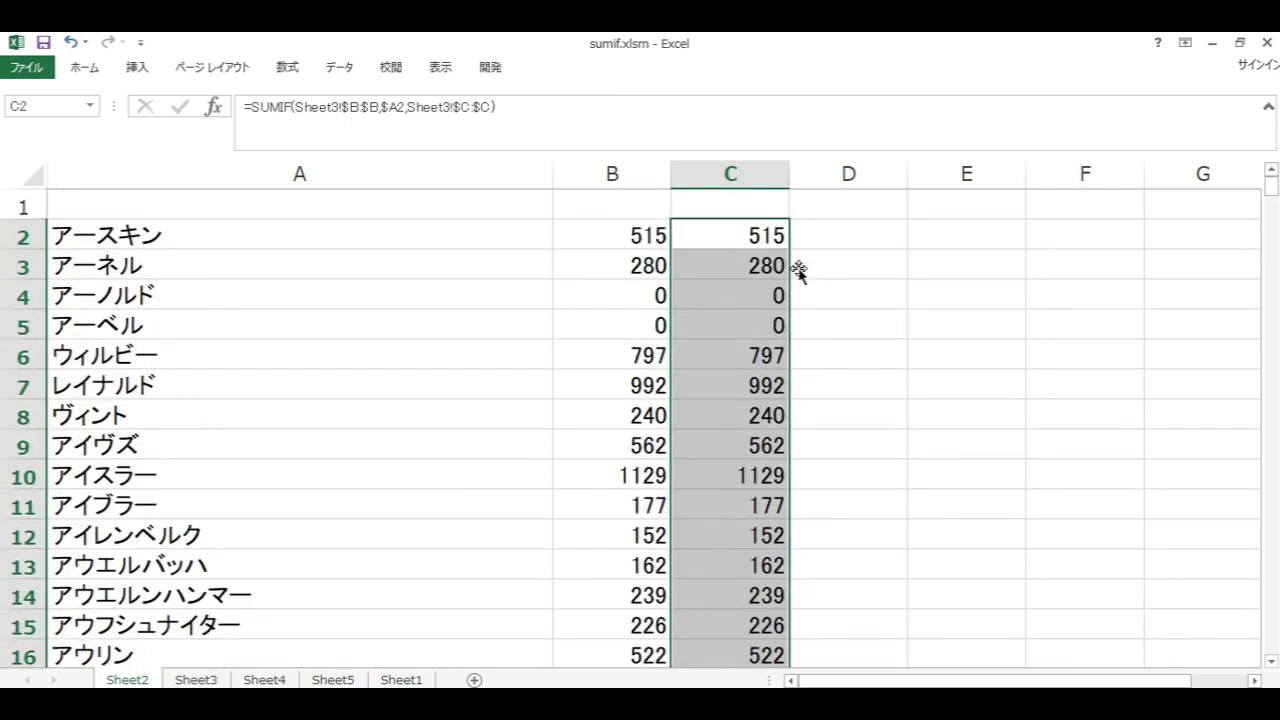
{"action": "left_click", "coordinate": [827, 292]}
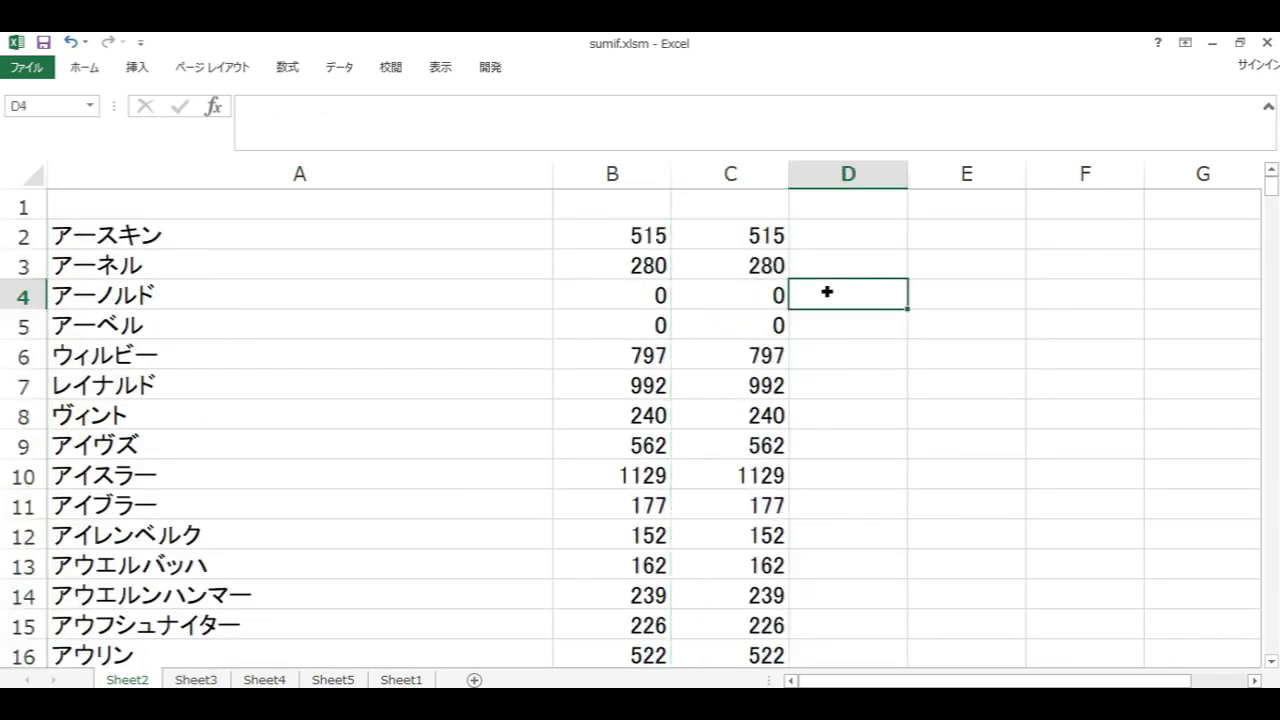
Step: Enter =IF(B2=C2,"○","×") in cell D2 so it displays ○
{"action": "left_click", "coordinate": [844, 240]}
{"action": "type", "text": "="}
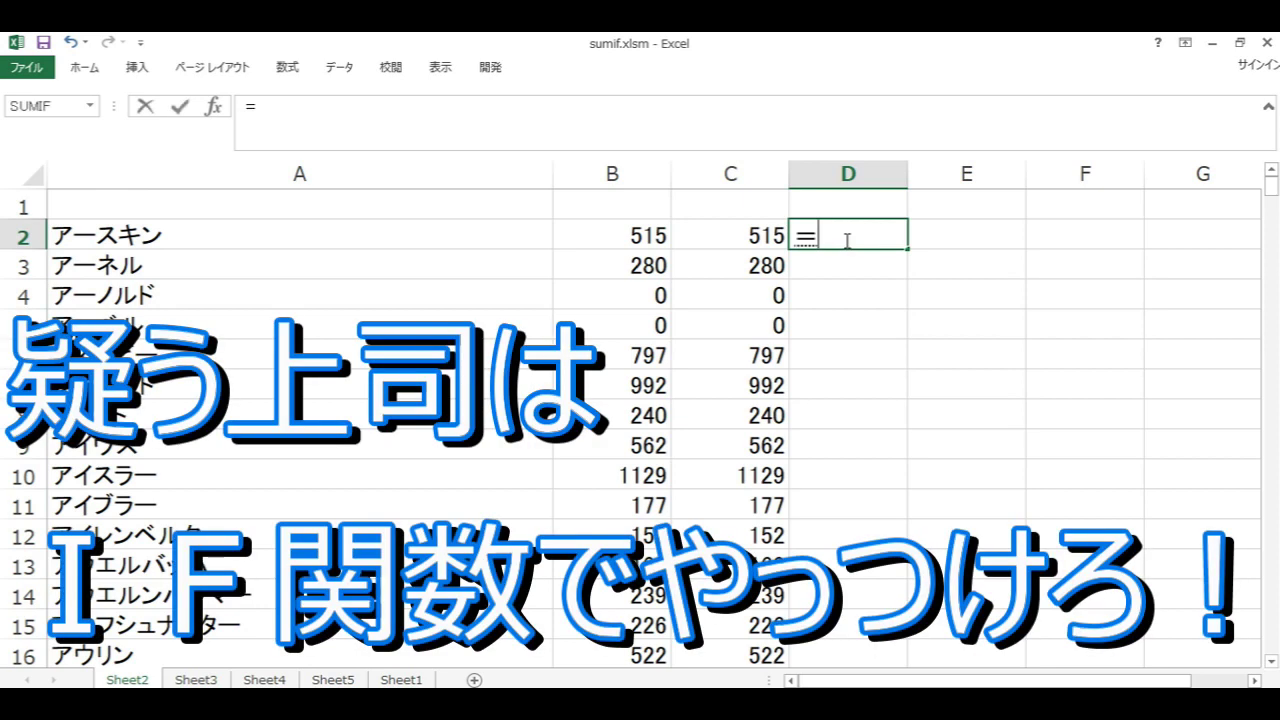
{"action": "key", "text": "BackSpace"}
{"action": "key", "text": "Zenkaku_Hankaku"}
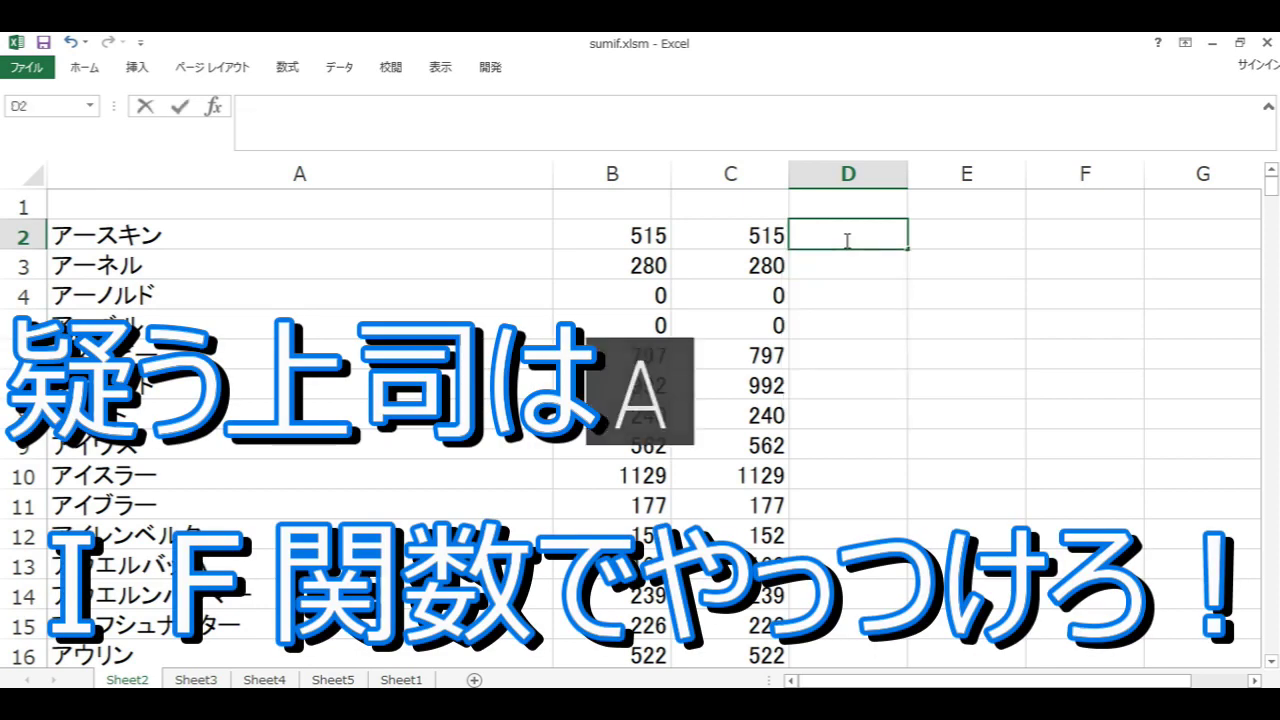
{"action": "type", "text": "="}
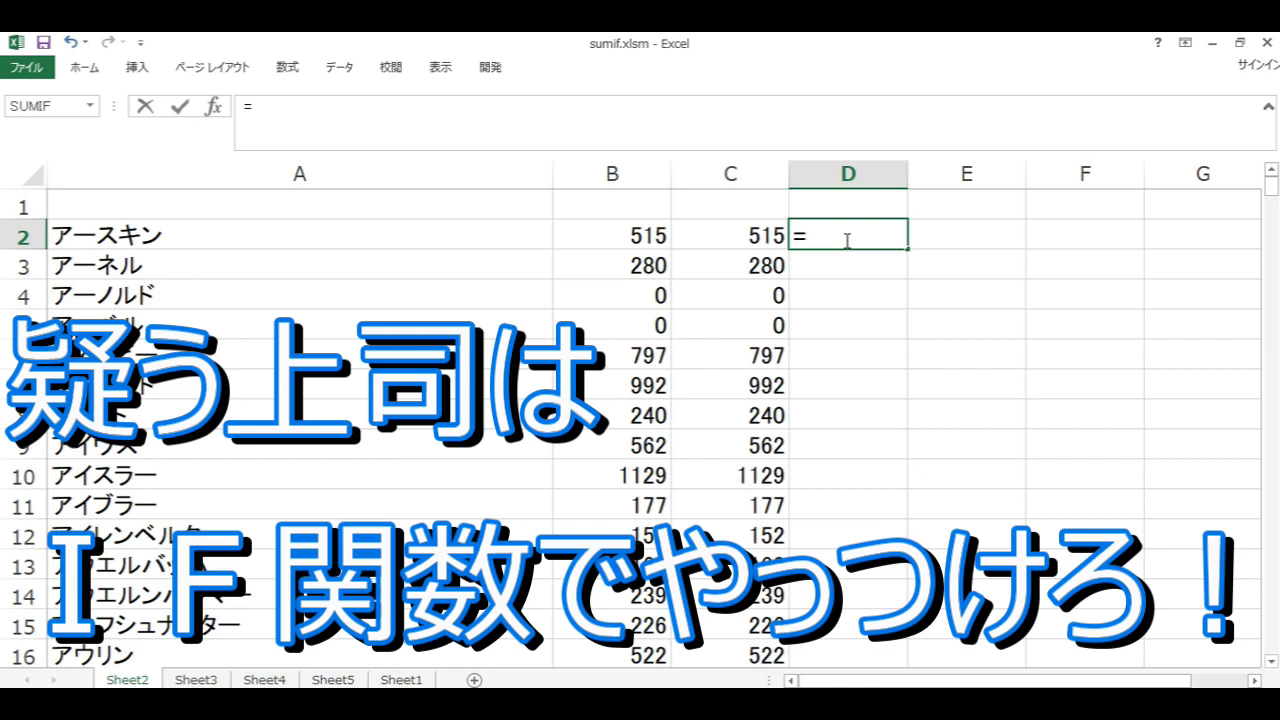
{"action": "type", "text": "IF"}
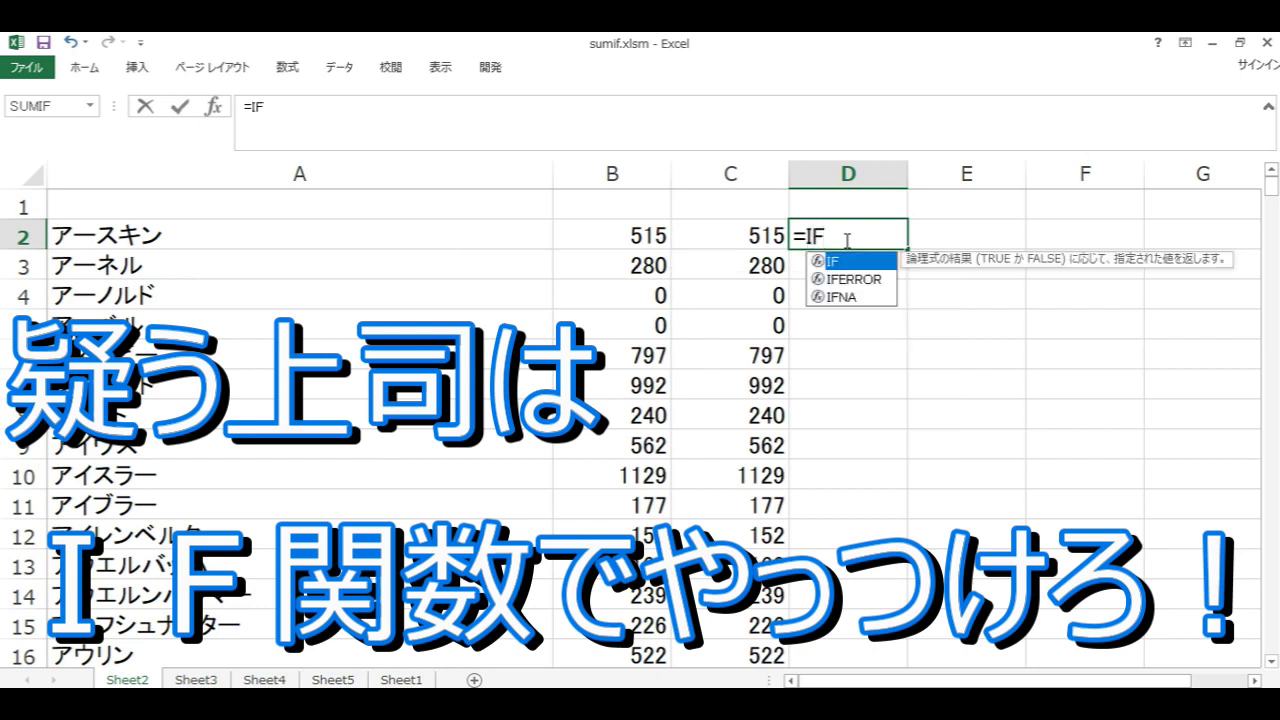
{"action": "type", "text": "("}
{"action": "left_click", "coordinate": [590, 244]}
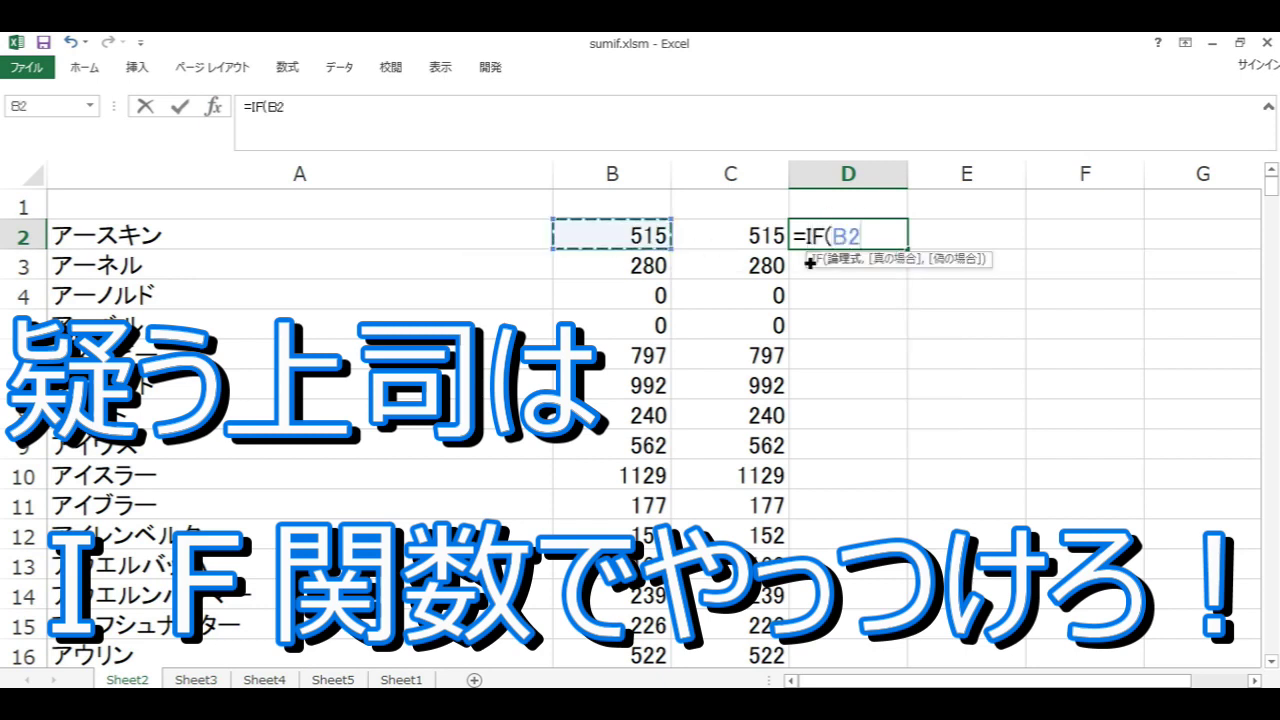
{"action": "type", "text": "="}
{"action": "left_click", "coordinate": [772, 244]}
{"action": "type", "text": ","}
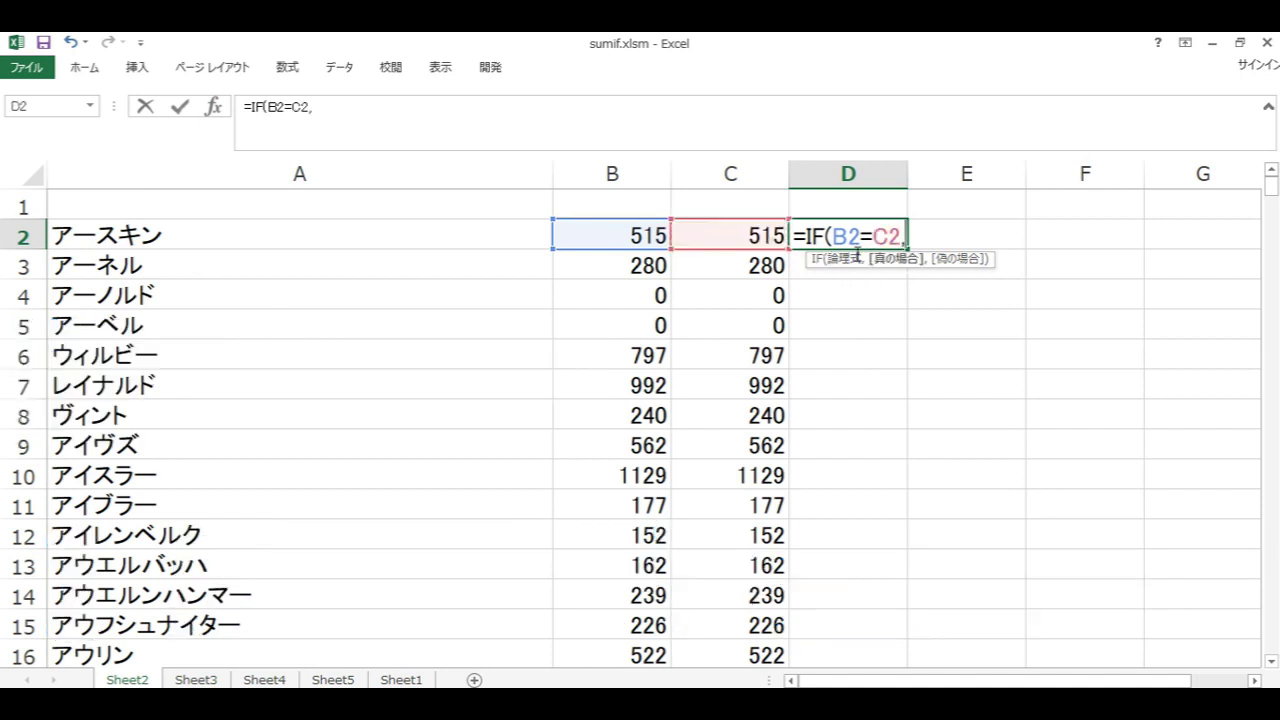
{"action": "type", "text": "\"\""}
{"action": "type", "text": ",\""}
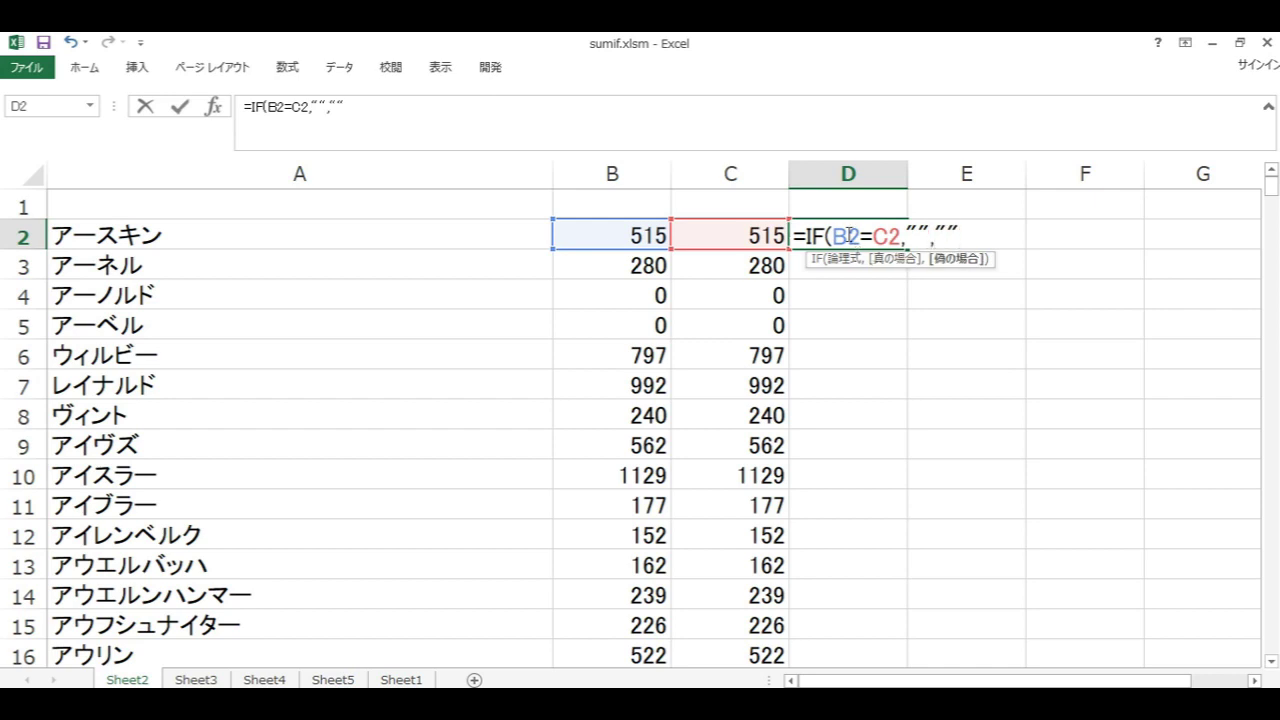
{"action": "key", "text": "Left"}
{"action": "key", "text": "Left"}
{"action": "key", "text": "Left"}
{"action": "type", "text": "○"}
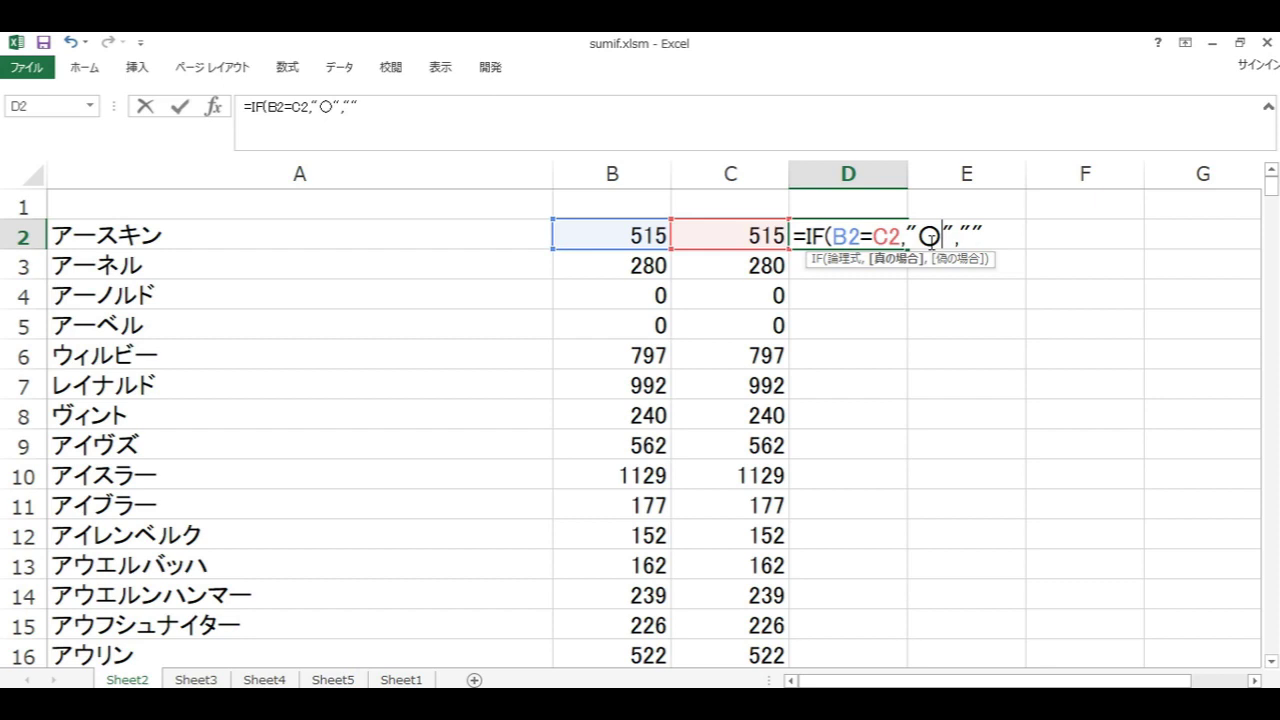
{"action": "key", "text": "End"}
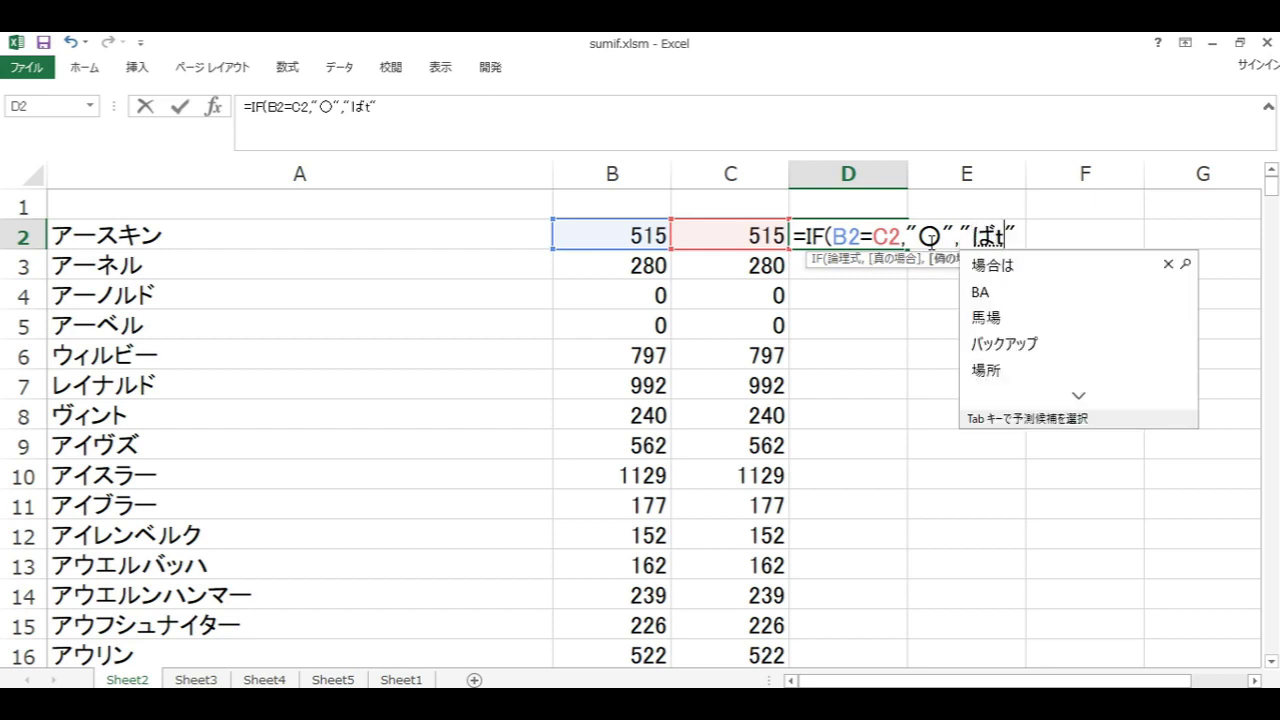
{"action": "type", "text": "×\""}
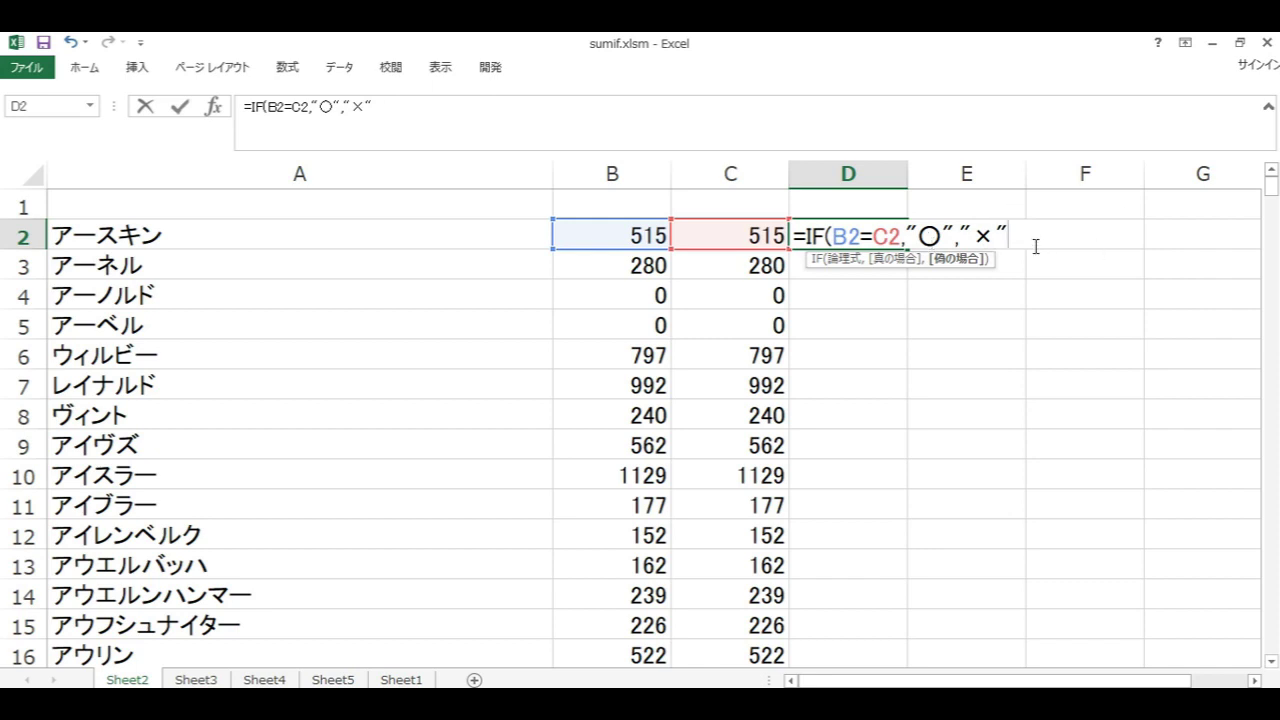
{"action": "type", "text": ")"}
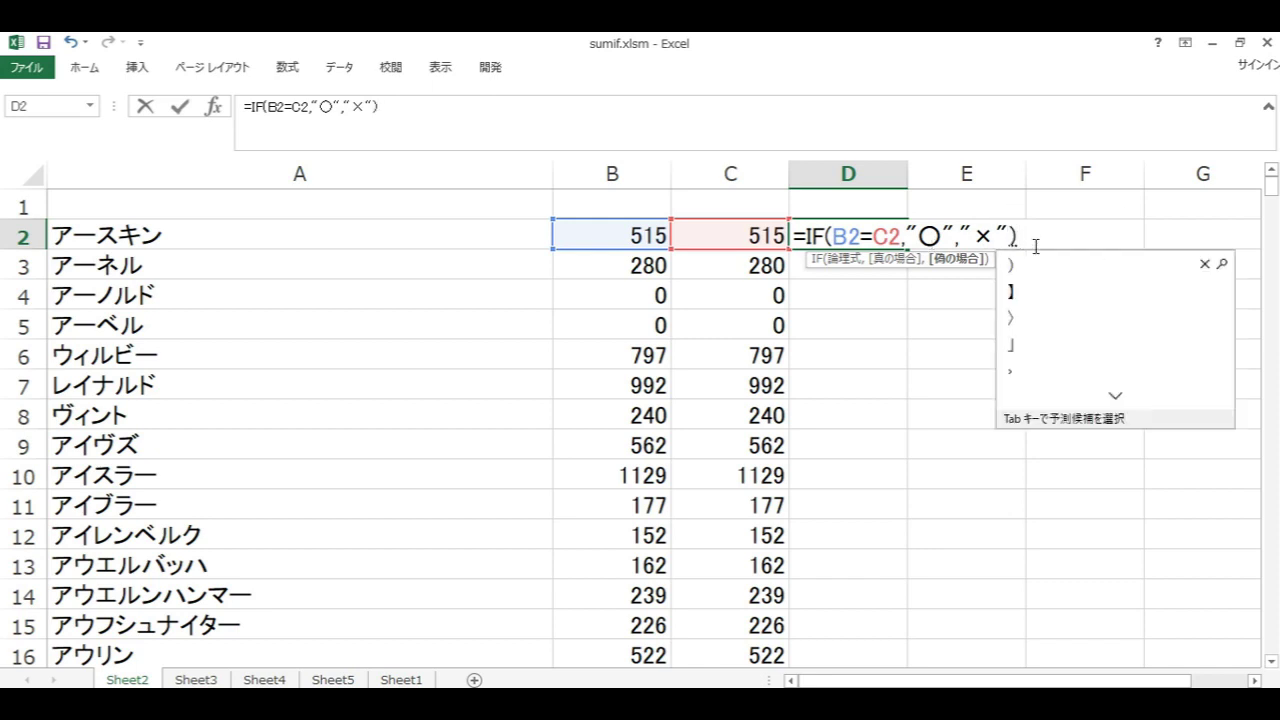
{"action": "key", "text": "Return"}
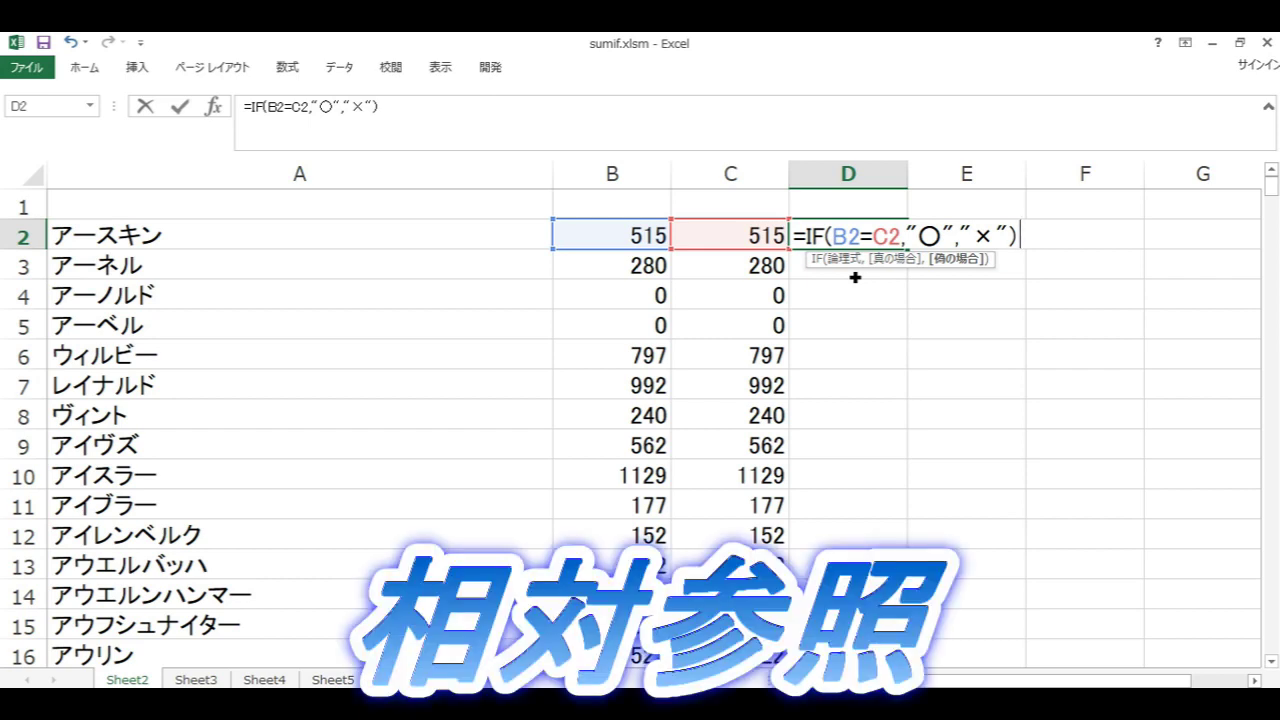
{"action": "left_click", "coordinate": [855, 280]}
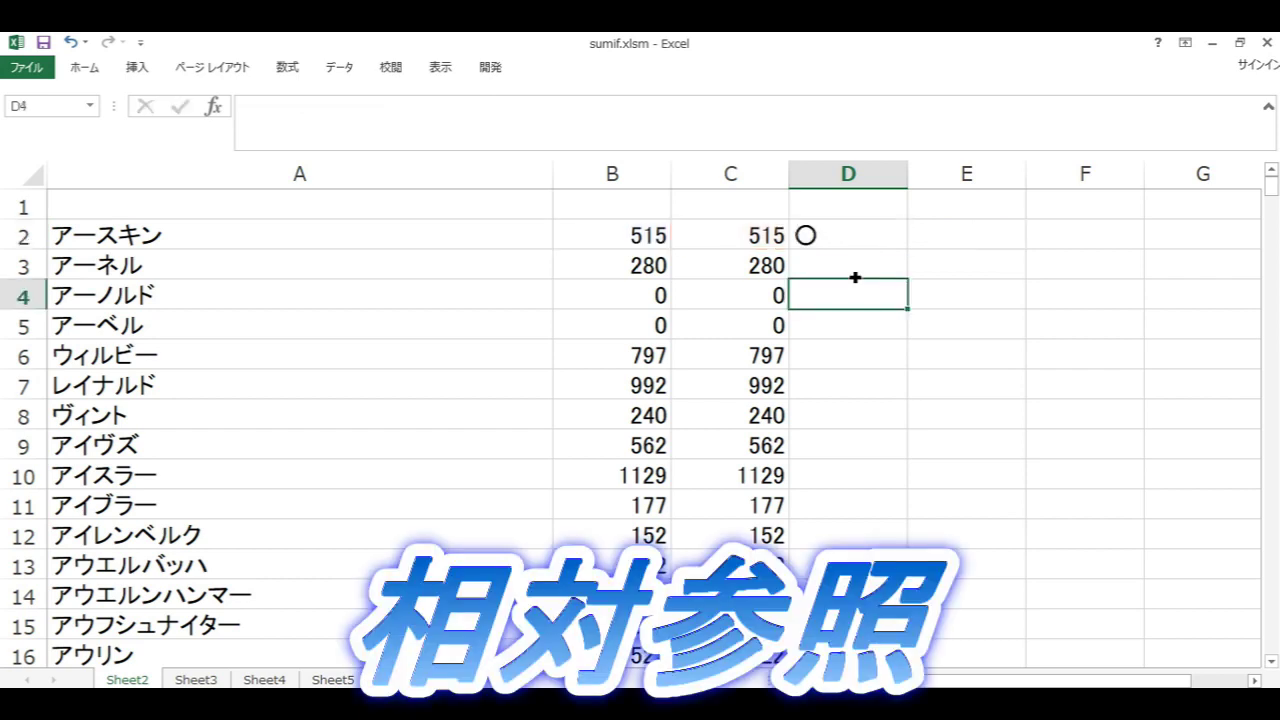
Step: Fill D2's IF formula down column D and confirm the rows show ○
{"action": "left_click", "coordinate": [859, 237]}
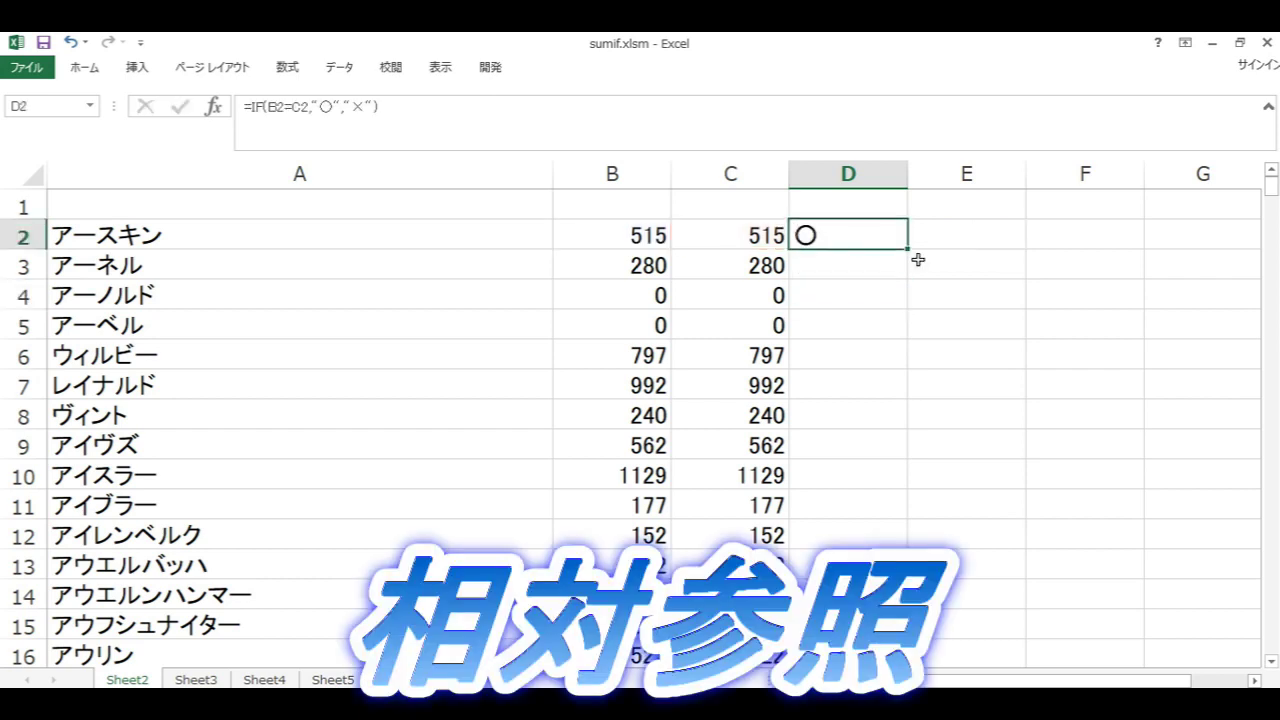
{"action": "double_click", "coordinate": [918, 259]}
{"action": "scroll", "coordinate": [914, 262], "scroll_direction": "down", "scroll_amount": 2}
{"action": "scroll", "coordinate": [912, 267], "scroll_direction": "down", "scroll_amount": 3}
{"action": "scroll", "coordinate": [907, 268], "scroll_direction": "down", "scroll_amount": 15}
{"action": "scroll", "coordinate": [907, 268], "scroll_direction": "down", "scroll_amount": 12}
{"action": "scroll", "coordinate": [906, 269], "scroll_direction": "down", "scroll_amount": 6}
{"action": "scroll", "coordinate": [906, 269], "scroll_direction": "up", "scroll_amount": 11}
{"action": "scroll", "coordinate": [909, 274], "scroll_direction": "up", "scroll_amount": 18}
{"action": "scroll", "coordinate": [909, 274], "scroll_direction": "up", "scroll_amount": 9}
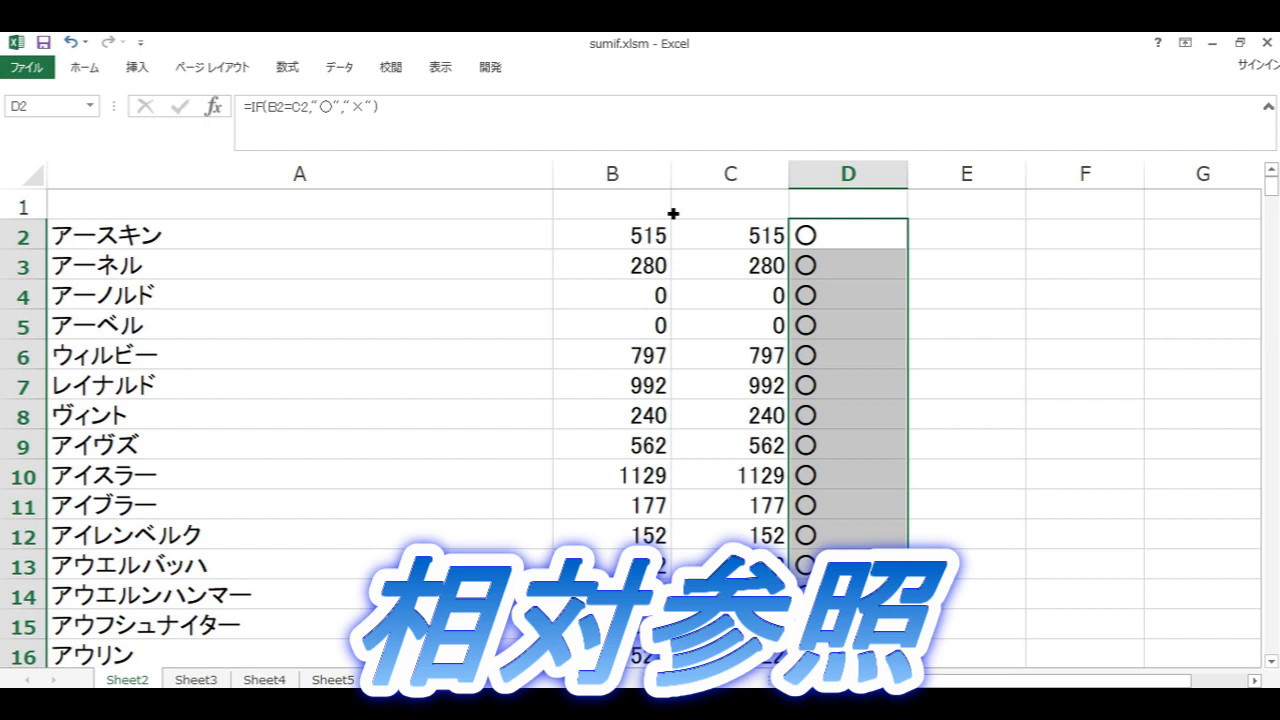
{"action": "left_click", "coordinate": [668, 210]}
Step: Enter 1, 3 and 5 into cells B1, C1 and D1
{"action": "type", "text": "1"}
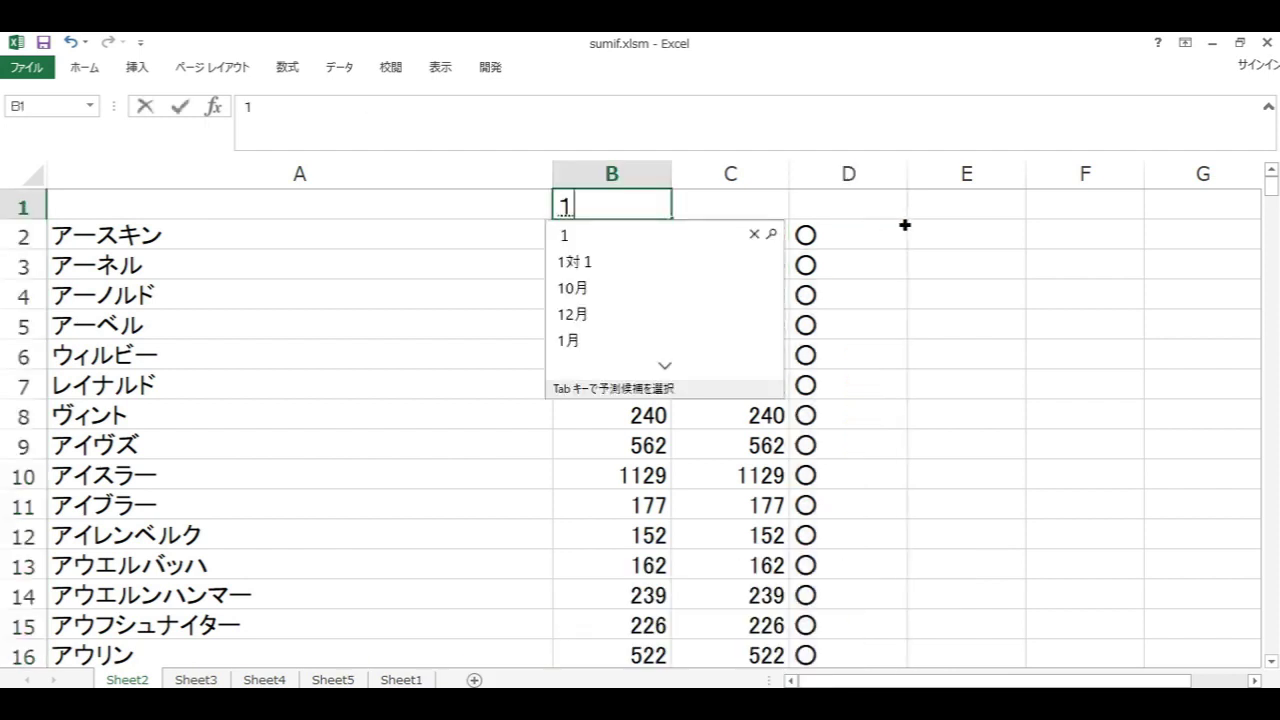
{"action": "key", "text": "Return"}
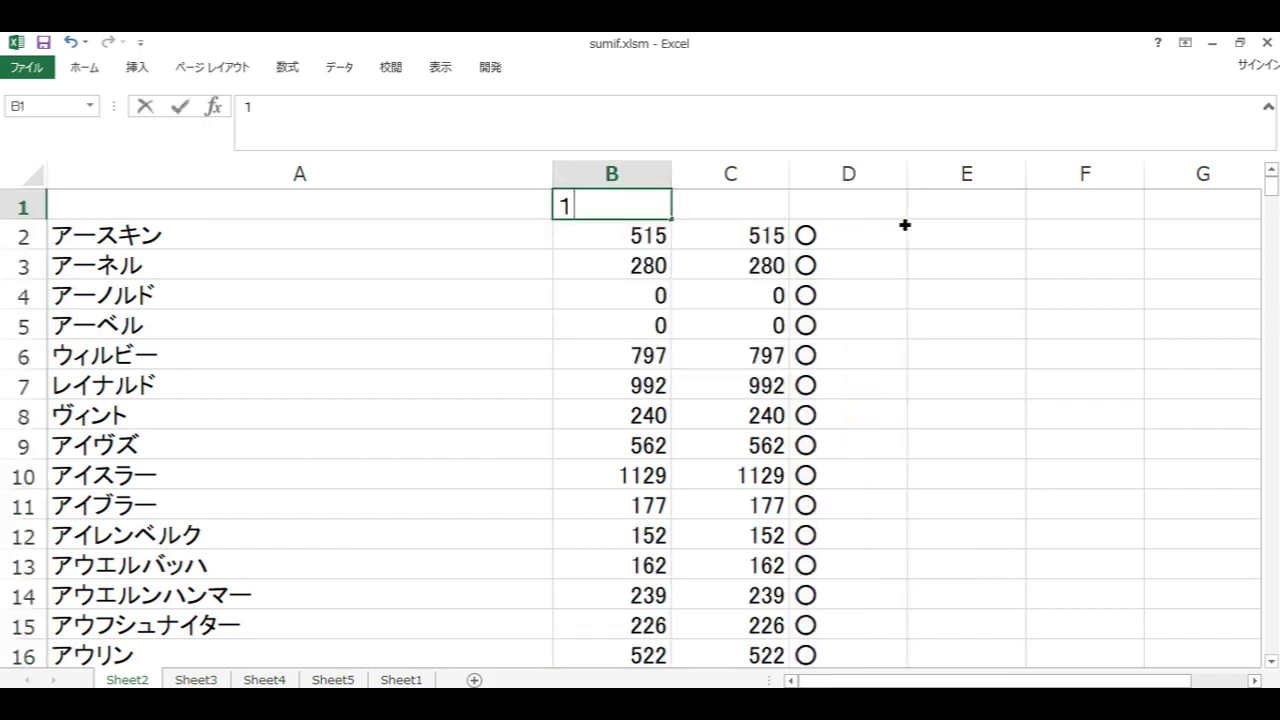
{"action": "key", "text": "Tab"}
{"action": "type", "text": "3"}
{"action": "key", "text": "Return"}
{"action": "key", "text": "Tab"}
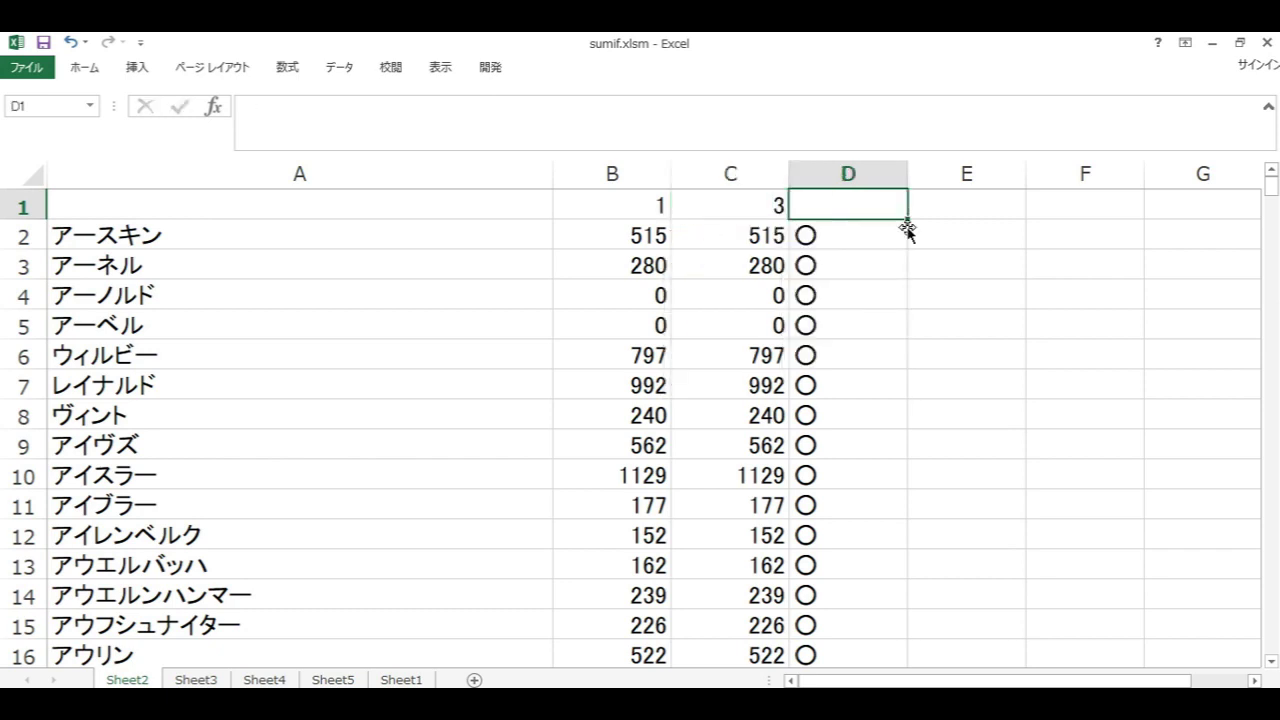
{"action": "type", "text": "5"}
{"action": "key", "text": "Return"}
{"action": "key", "text": "Return"}
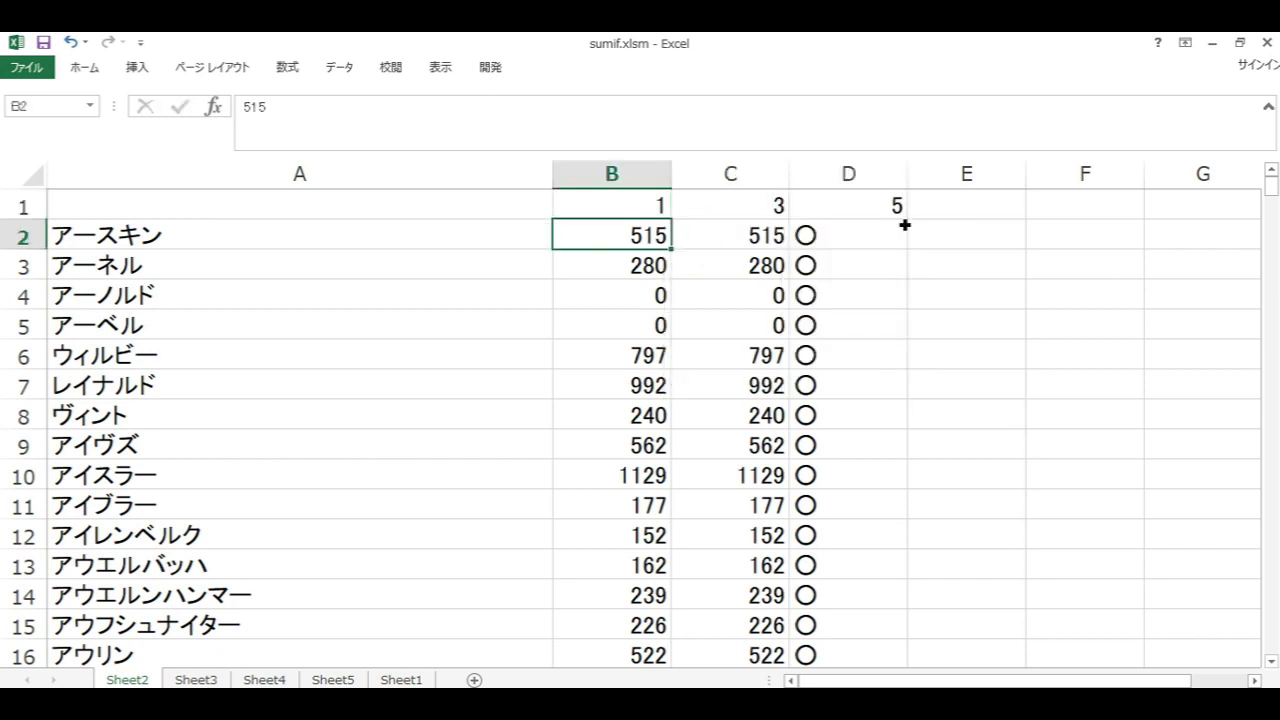
{"action": "left_click", "coordinate": [642, 205]}
{"action": "key", "text": "alt"}
{"action": "key", "text": "d"}
{"action": "key", "text": "f"}
{"action": "key", "text": "f"}
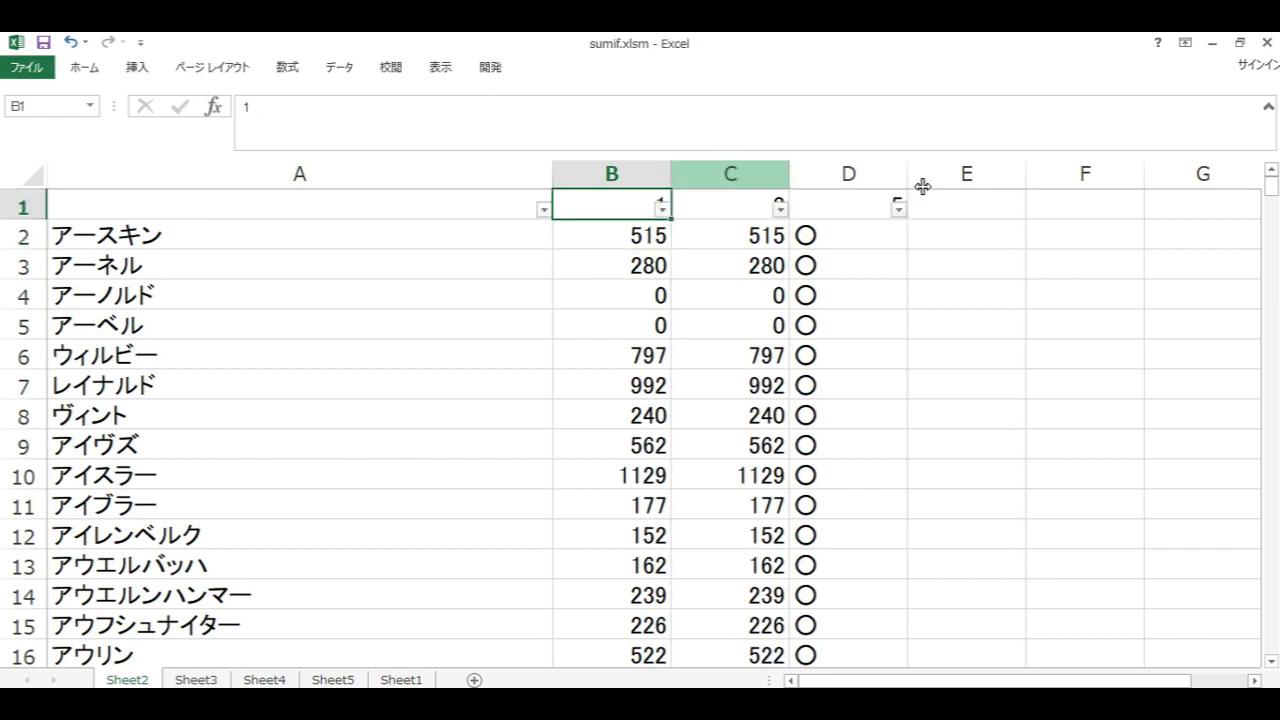
{"action": "left_click", "coordinate": [900, 210]}
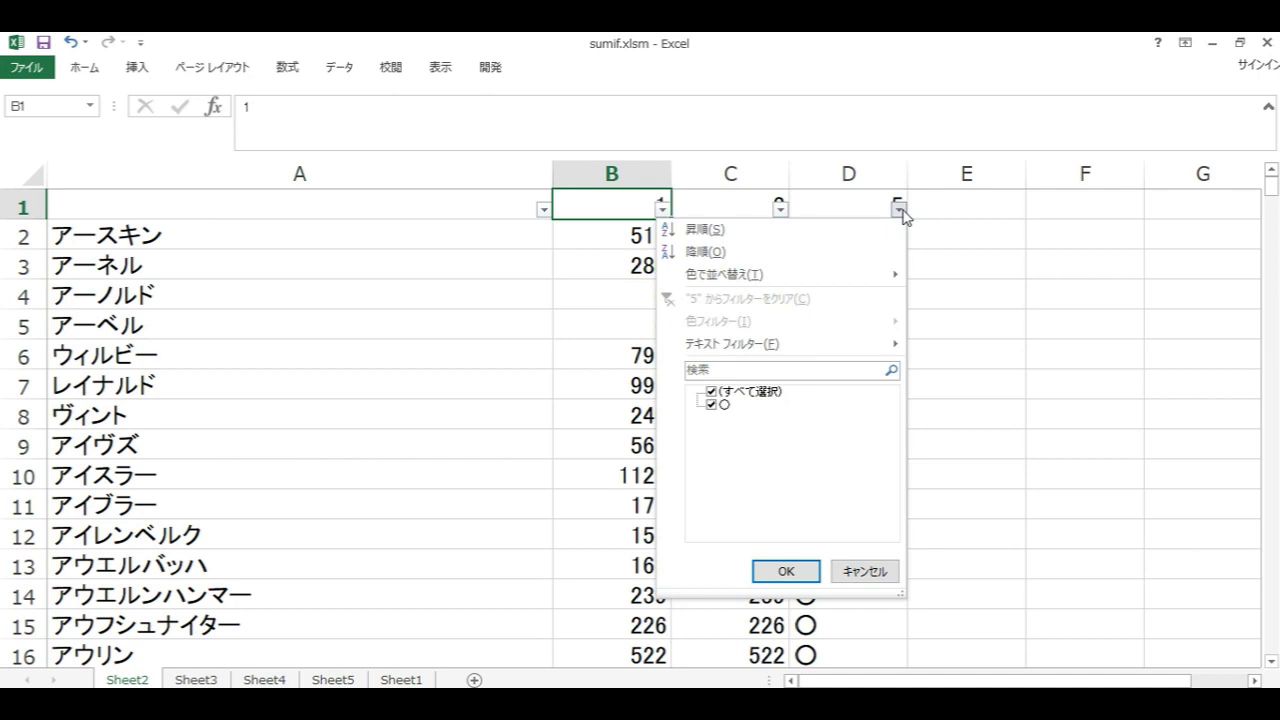
{"action": "left_click", "coordinate": [880, 574]}
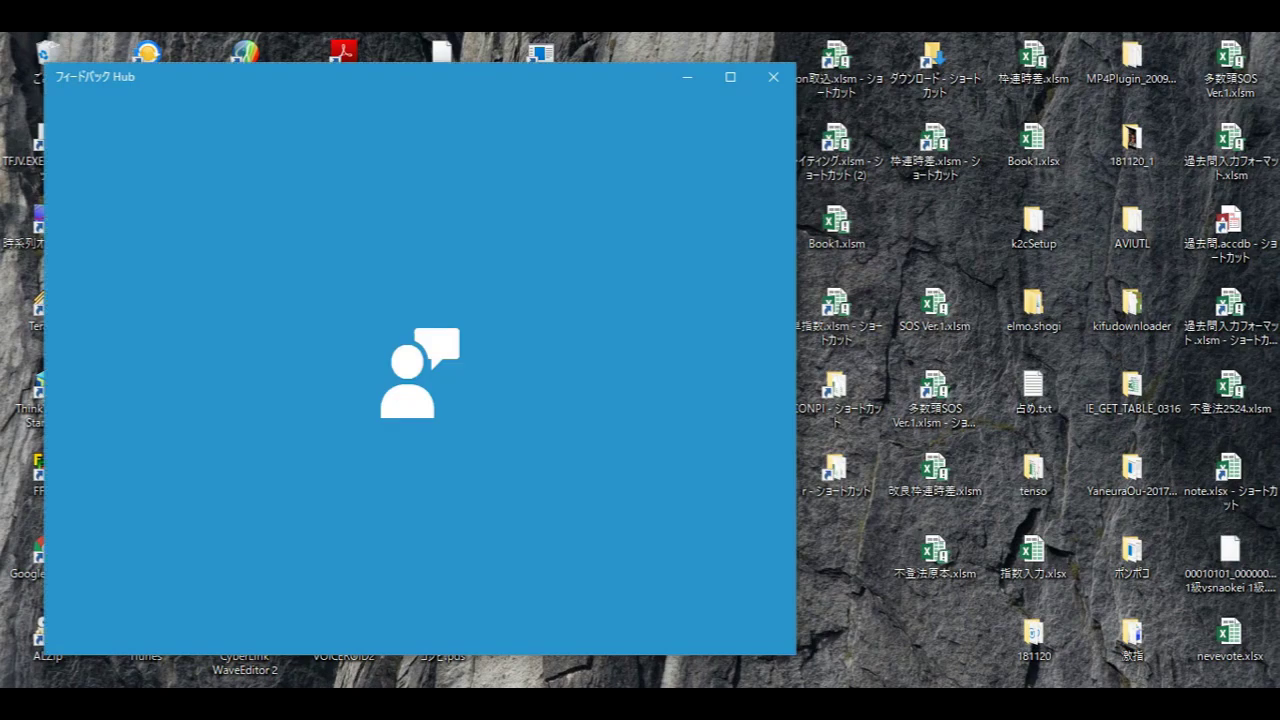
{"action": "key", "text": "Zenkaku_Hankaku"}
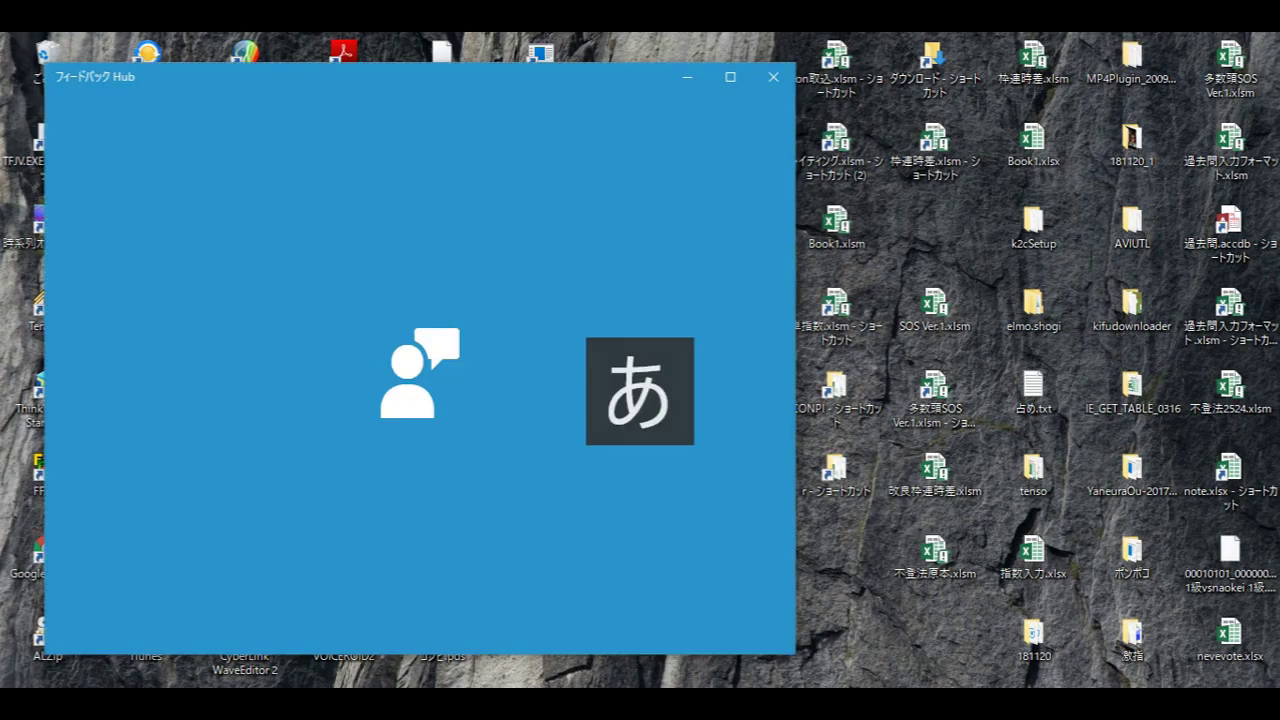
{"action": "key", "text": "Zenkaku_Hankaku"}
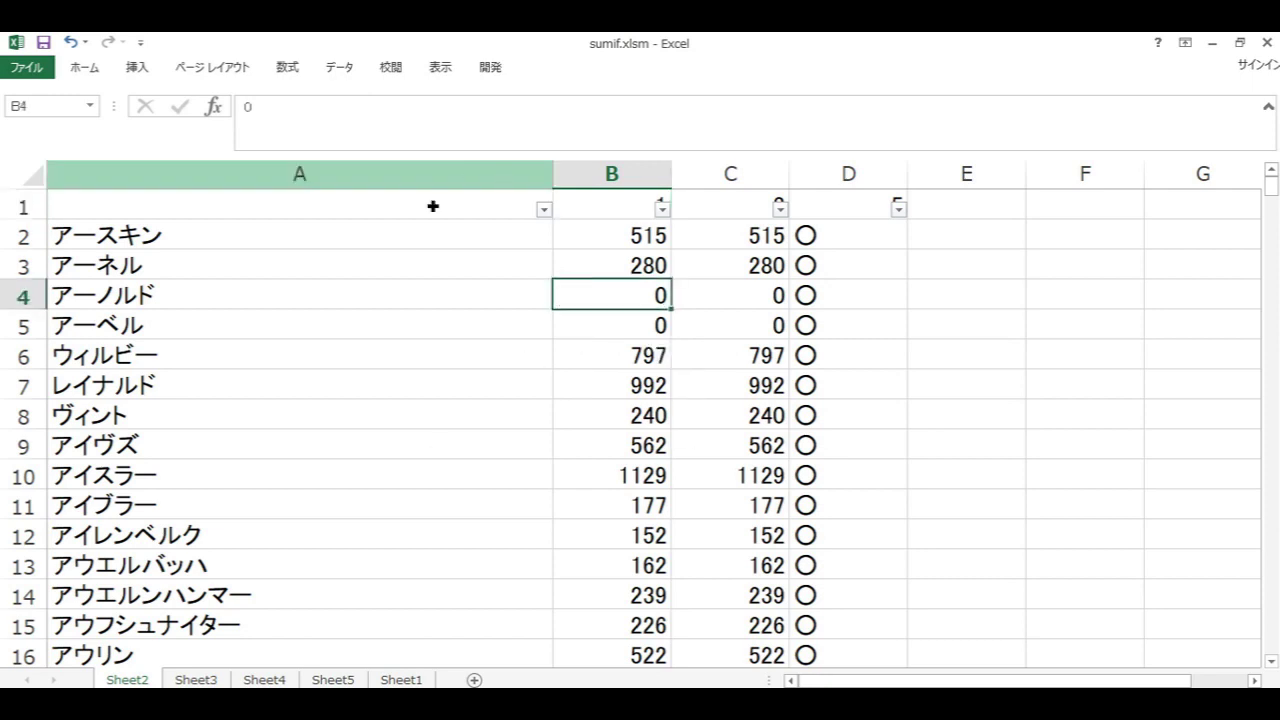
{"action": "left_click_drag", "start_coordinate": [434, 210], "coordinate": [798, 211]}
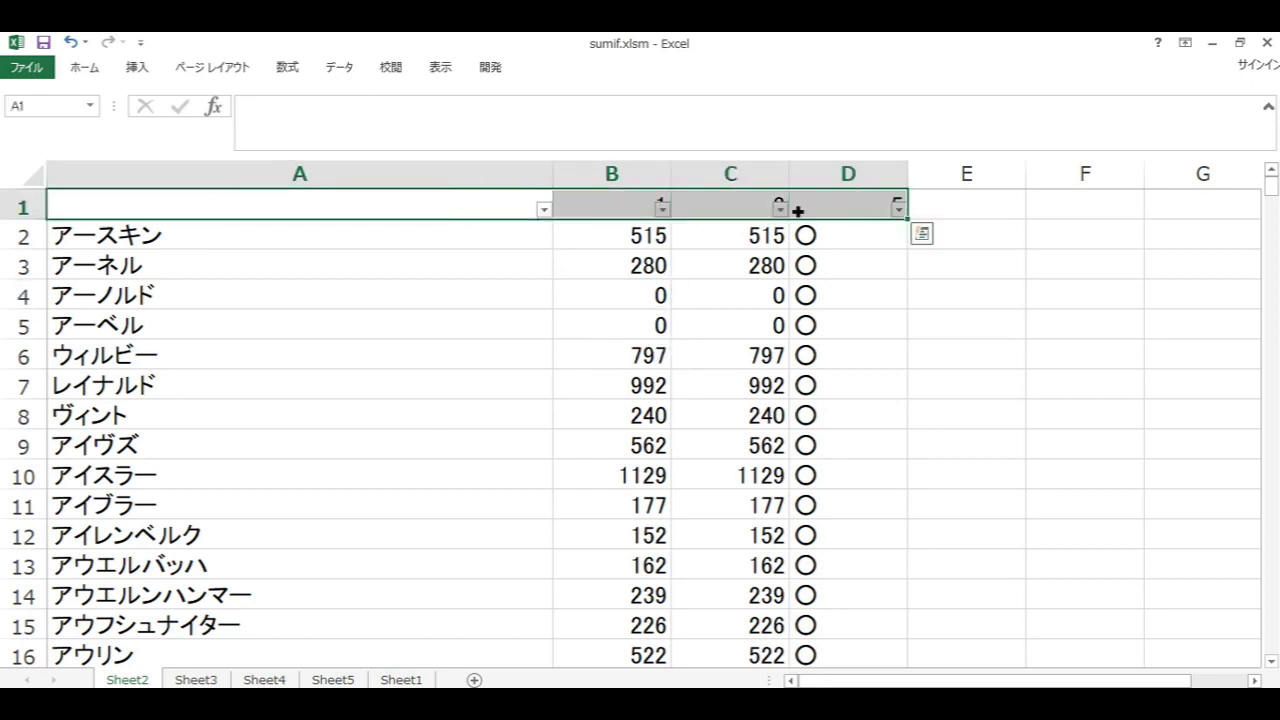
{"action": "key", "text": "alt+d"}
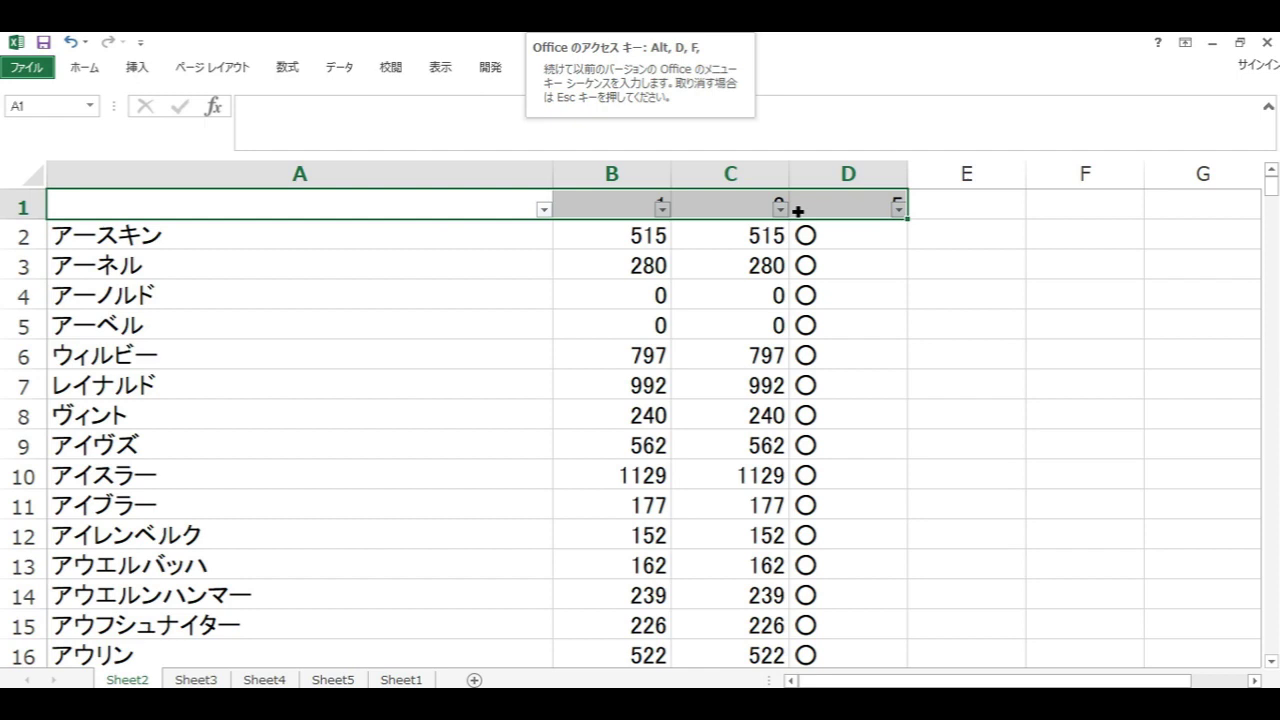
{"action": "key", "text": "f"}
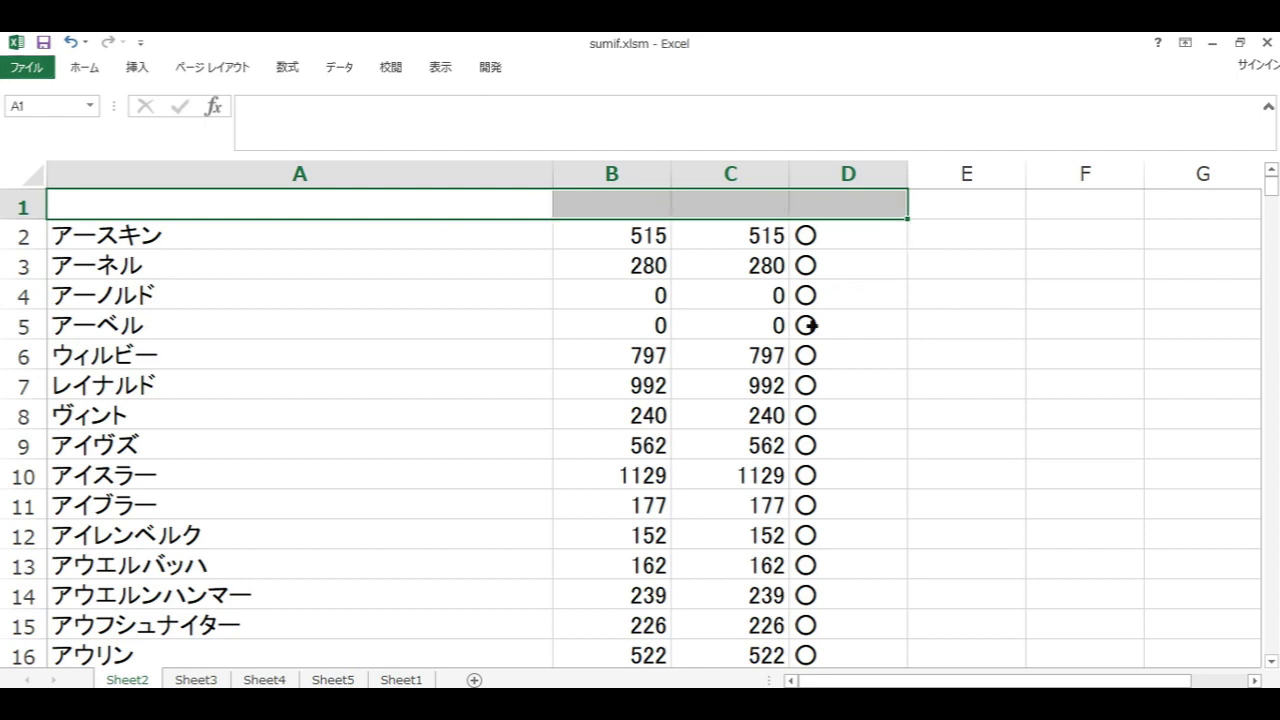
Step: Open the Visual Basic editor from the Developer (開発) tab
{"action": "left_click", "coordinate": [780, 362]}
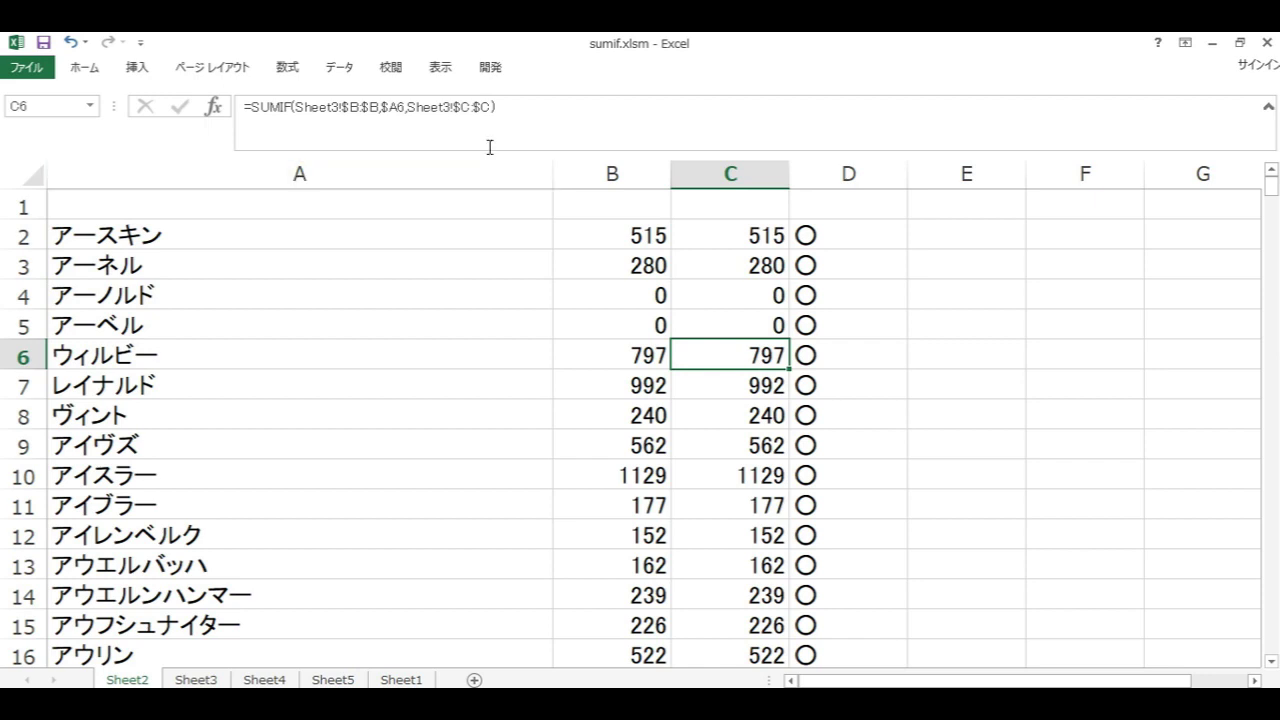
{"action": "left_click", "coordinate": [490, 67]}
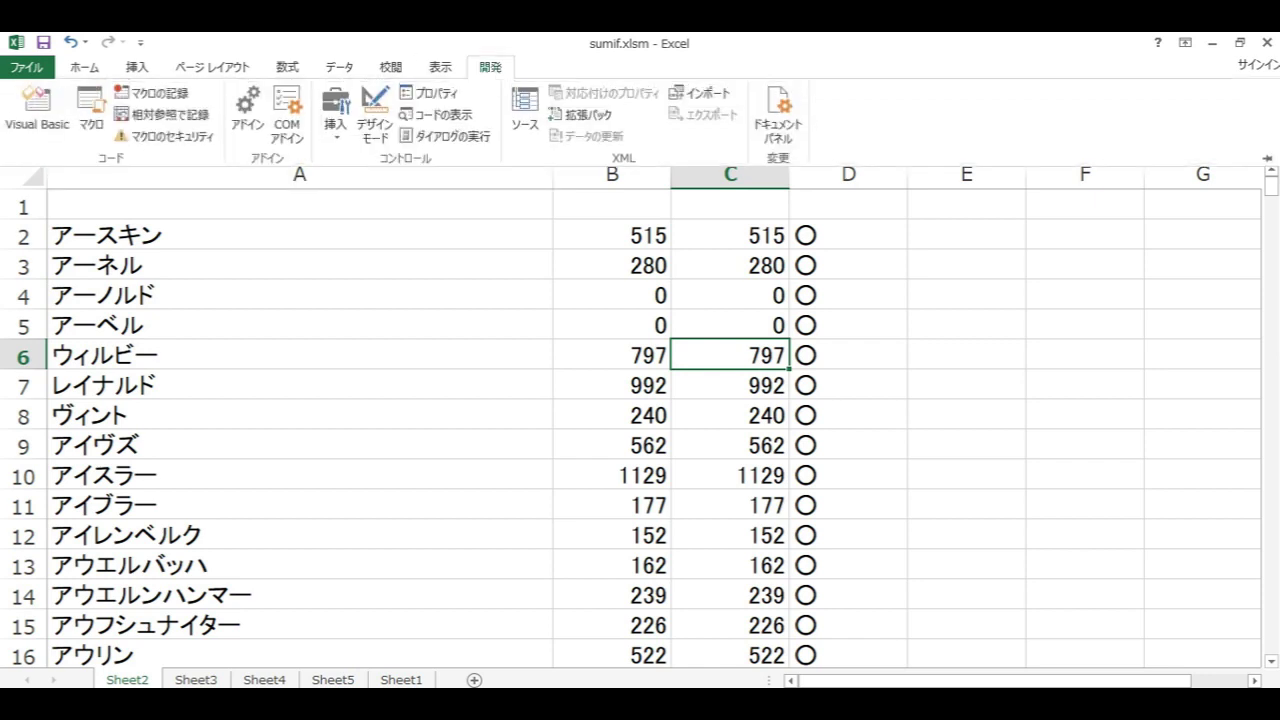
{"action": "left_click", "coordinate": [34, 108]}
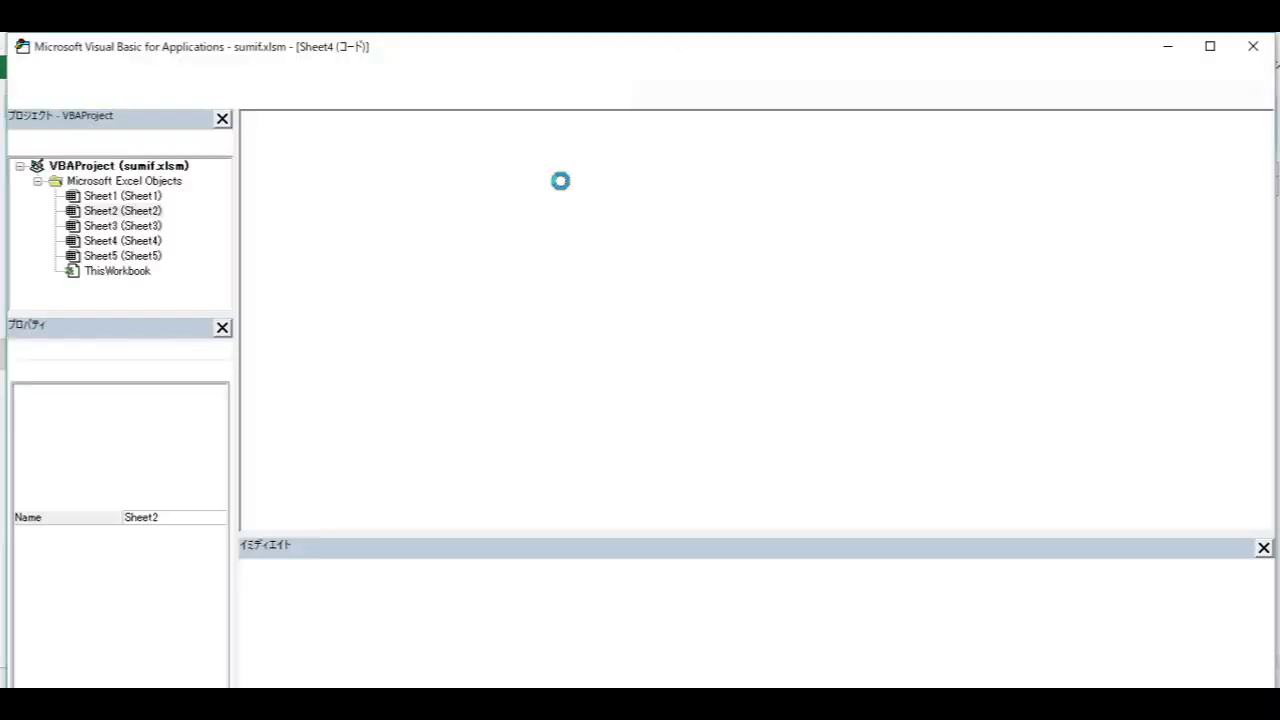
Step: Open Sheet2's code module and select the entire sumif macro to copy
{"action": "left_click", "coordinate": [150, 197]}
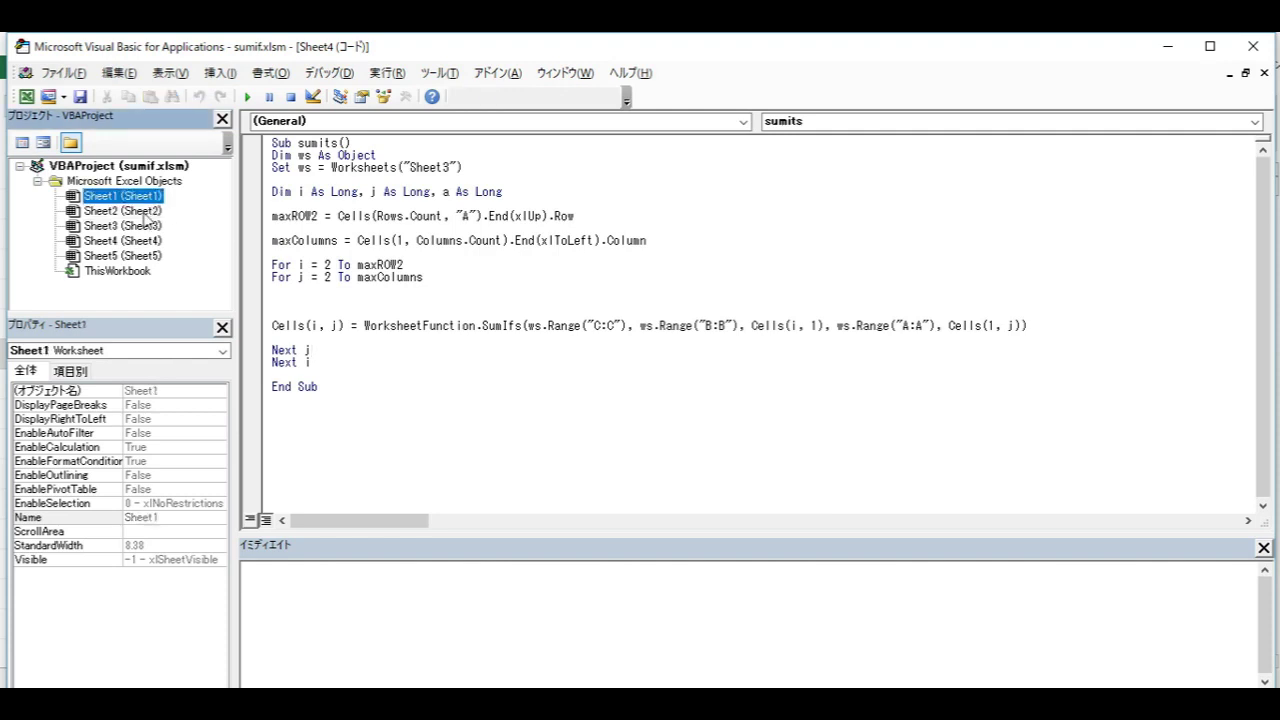
{"action": "double_click", "coordinate": [141, 227]}
{"action": "left_click", "coordinate": [141, 227]}
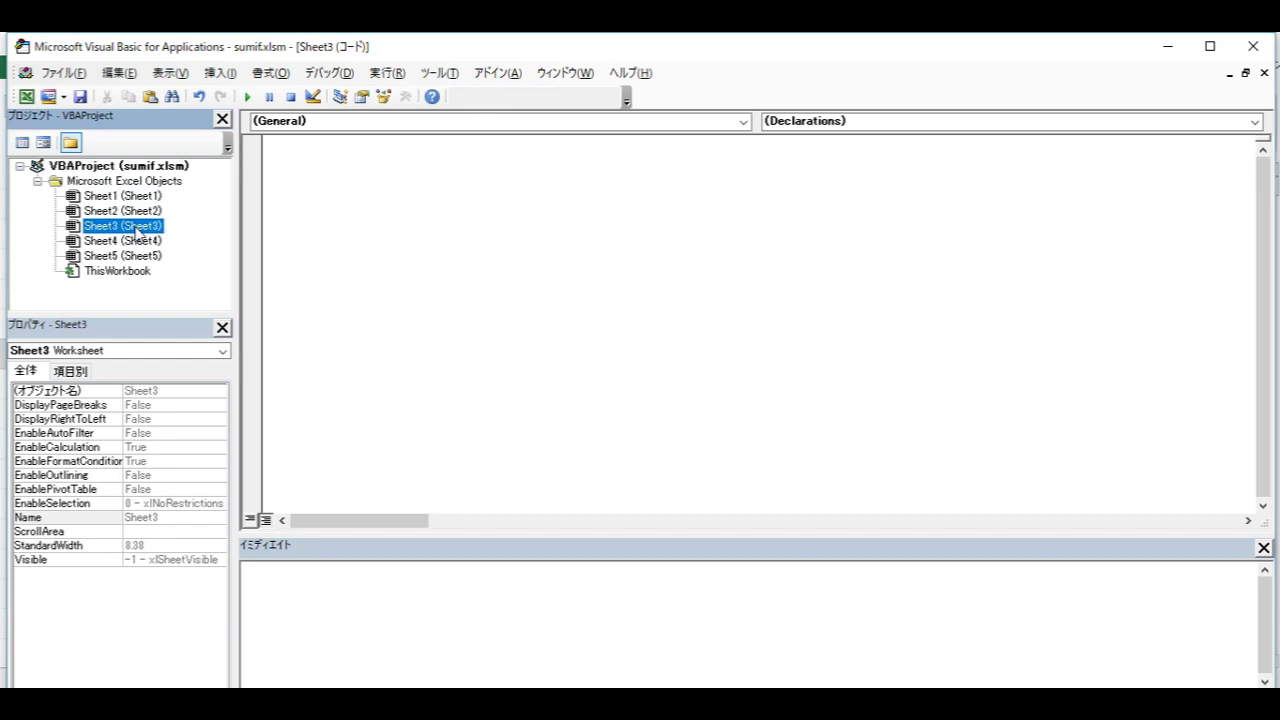
{"action": "left_click", "coordinate": [138, 212]}
{"action": "double_click", "coordinate": [138, 212]}
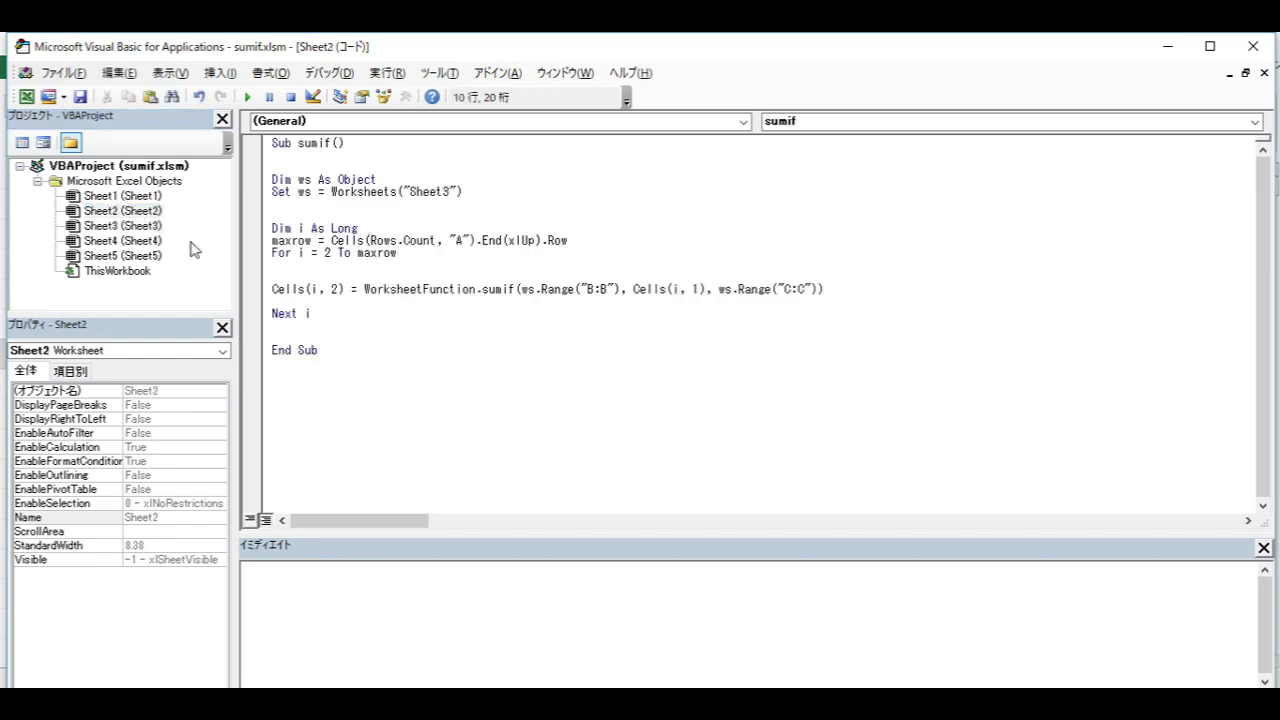
{"action": "left_click", "coordinate": [440, 340]}
{"action": "left_click_drag", "start_coordinate": [410, 365], "coordinate": [268, 140]}
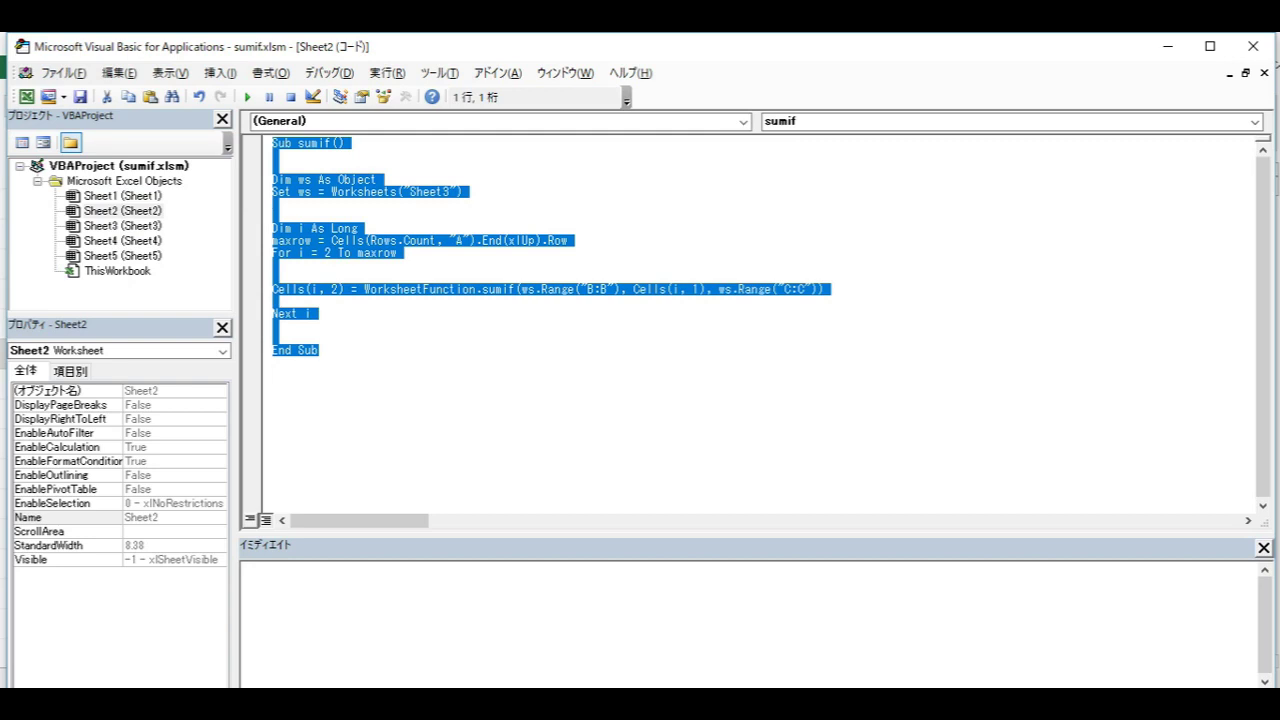
{"action": "key", "text": "alt+Tab"}
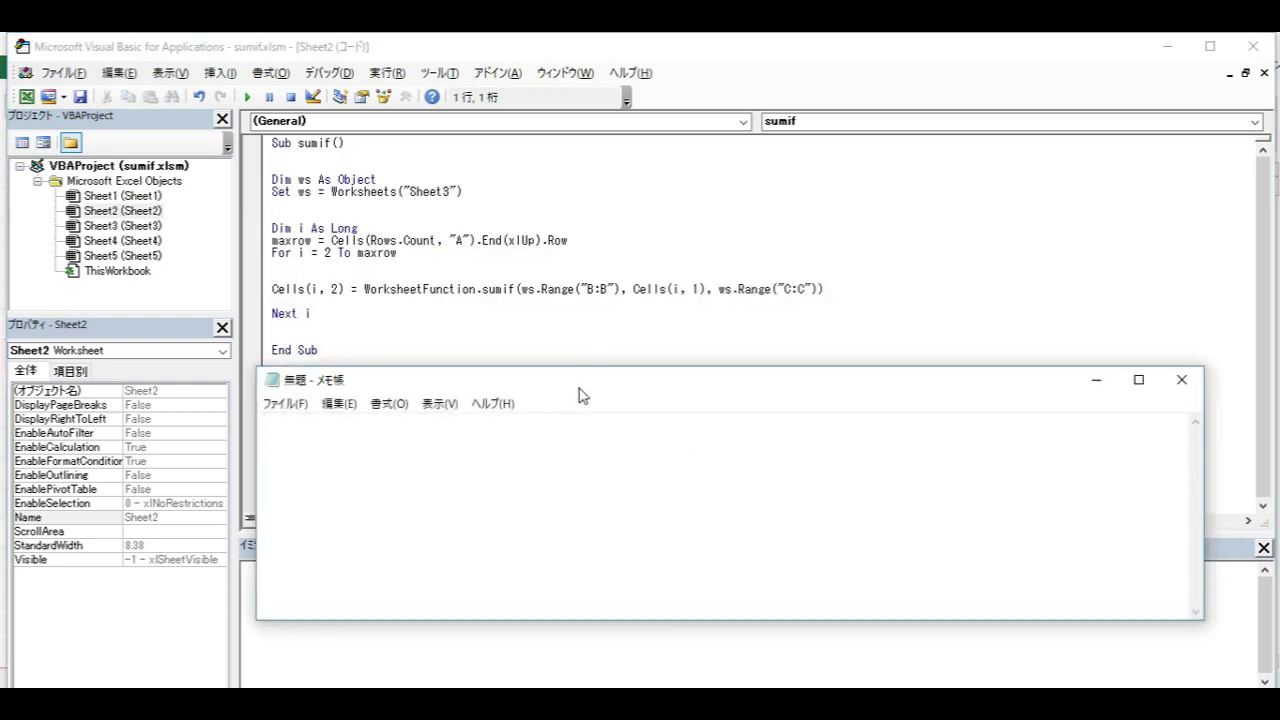
Step: Paste the sumif macro into maximized Notepad and highlight its WorksheetFunction.sumif arguments
{"action": "double_click", "coordinate": [578, 389]}
{"action": "type", "text": "Sub sumif()   Dim ws As Object"}
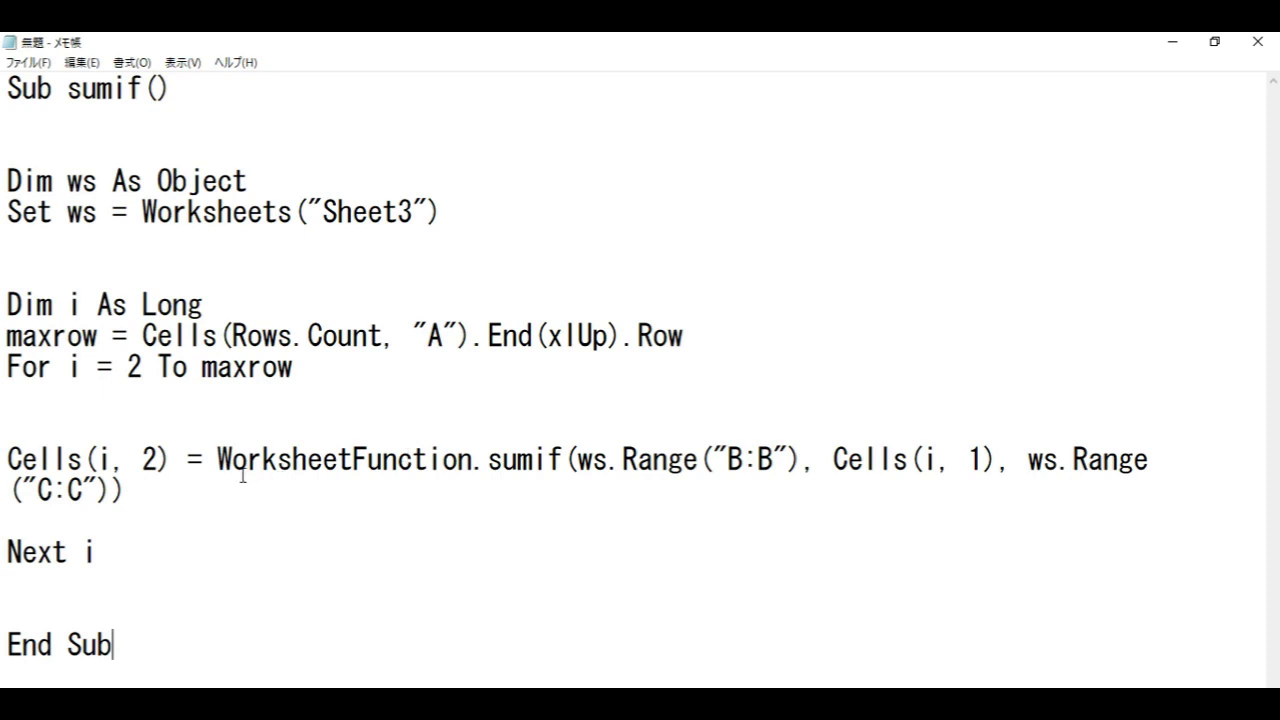
{"action": "left_click_drag", "start_coordinate": [217, 465], "coordinate": [596, 468]}
{"action": "left_click", "coordinate": [606, 494]}
{"action": "left_click", "coordinate": [572, 470]}
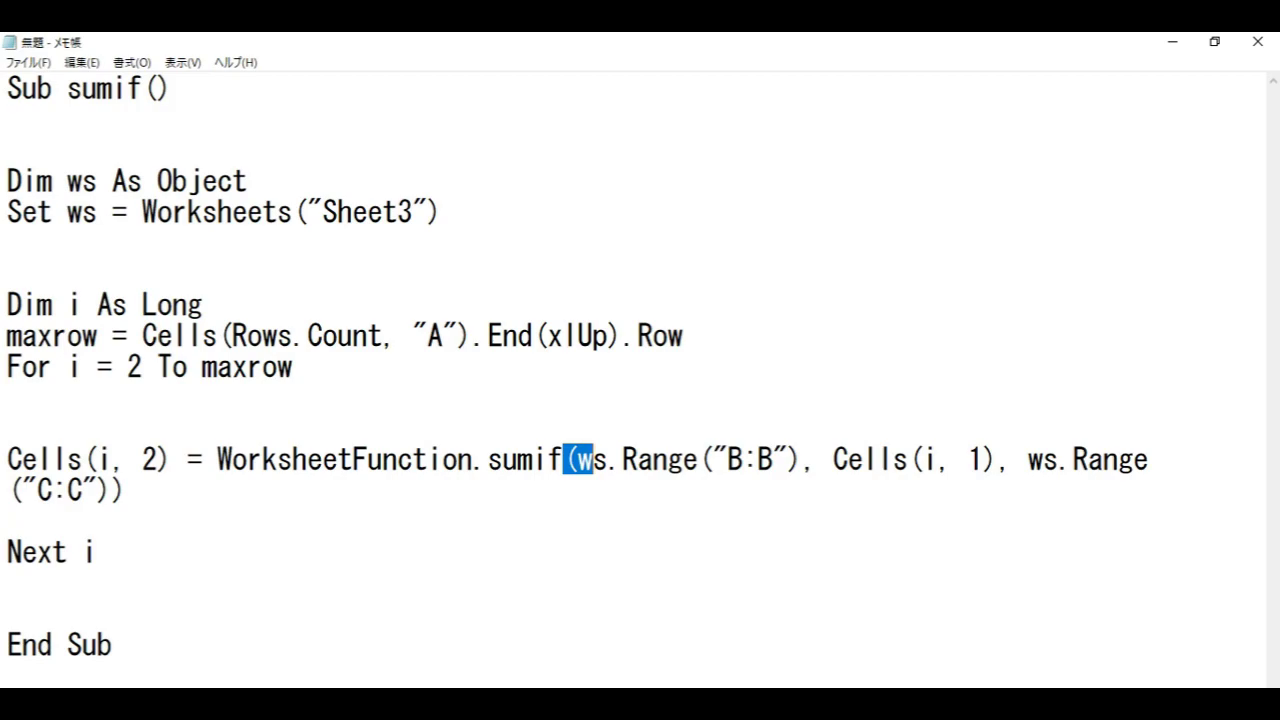
Step: Show Sheet3's source rows, then point to the Cells(i, 1) argument in the Notepad macro
{"action": "mouse_move", "coordinate": [530, 700]}
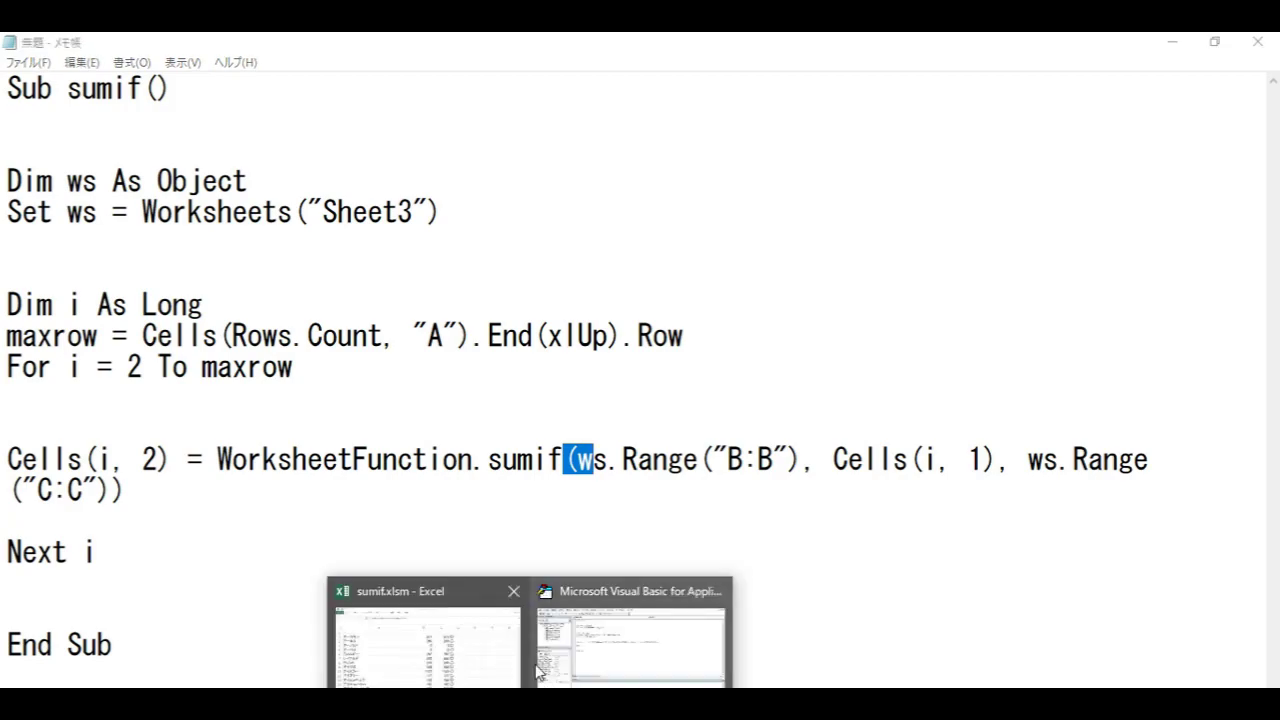
{"action": "left_click", "coordinate": [476, 657]}
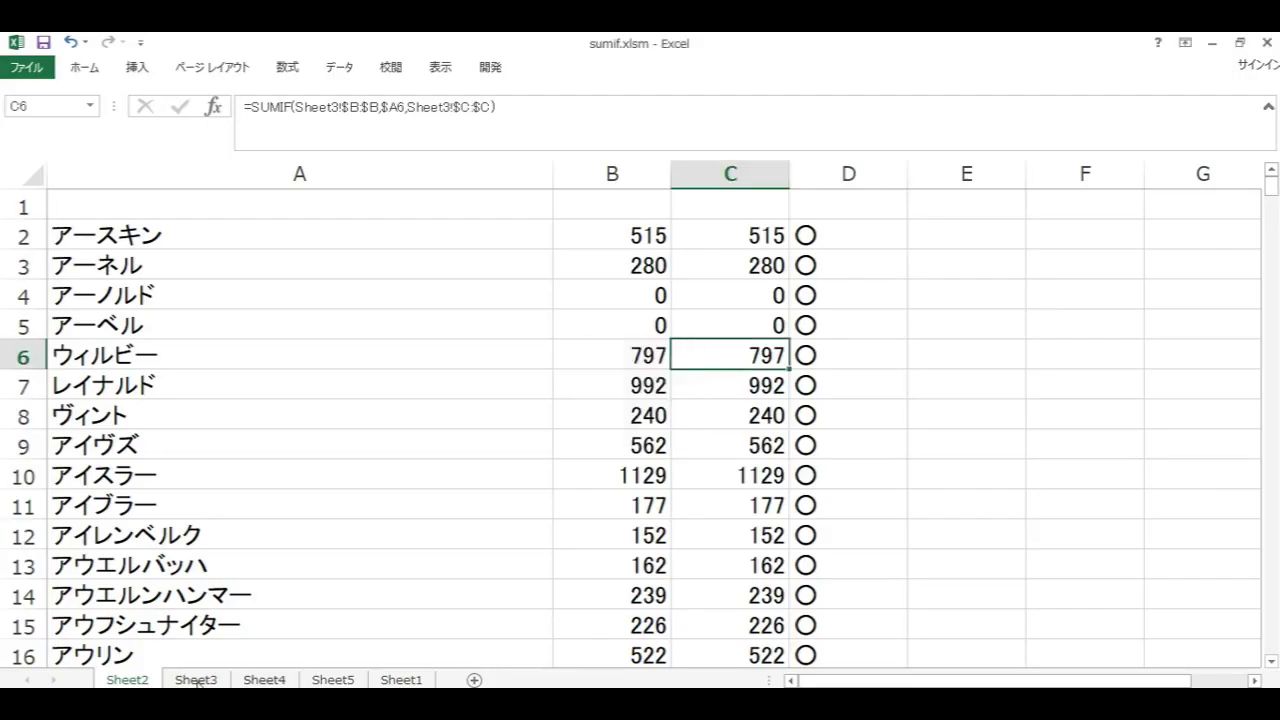
{"action": "left_click", "coordinate": [198, 680]}
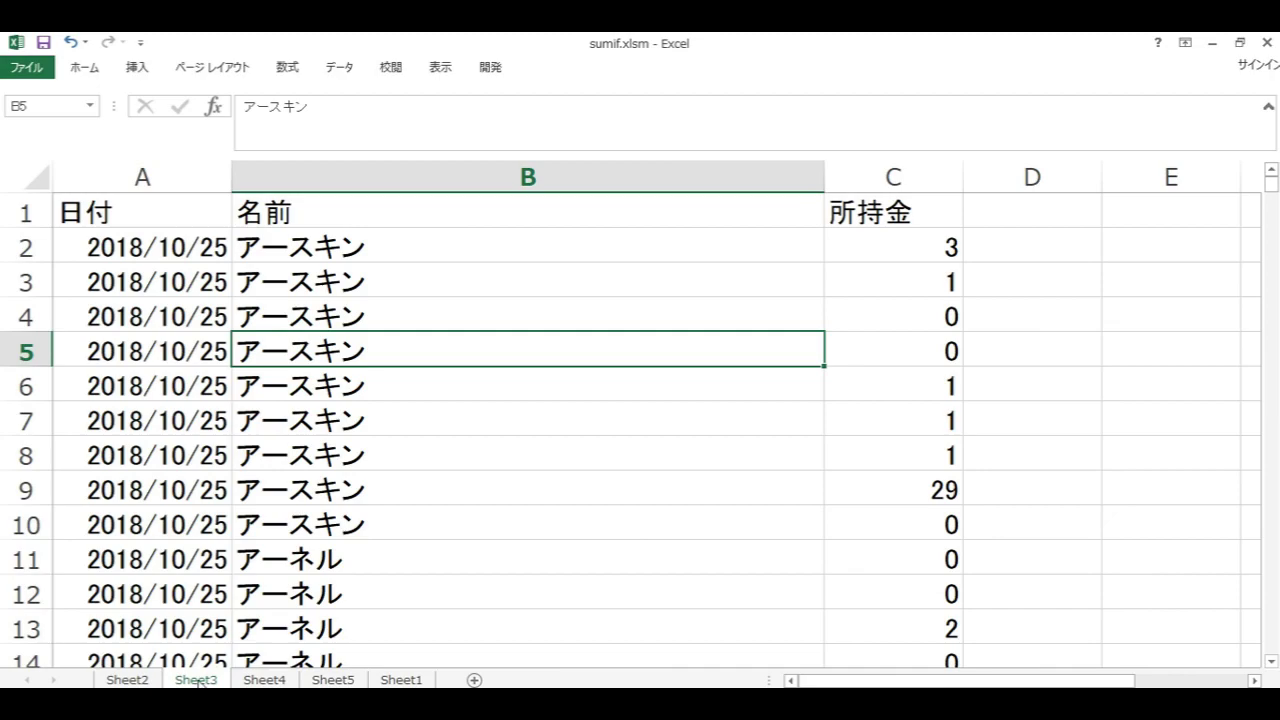
{"action": "key", "text": "alt+Tab"}
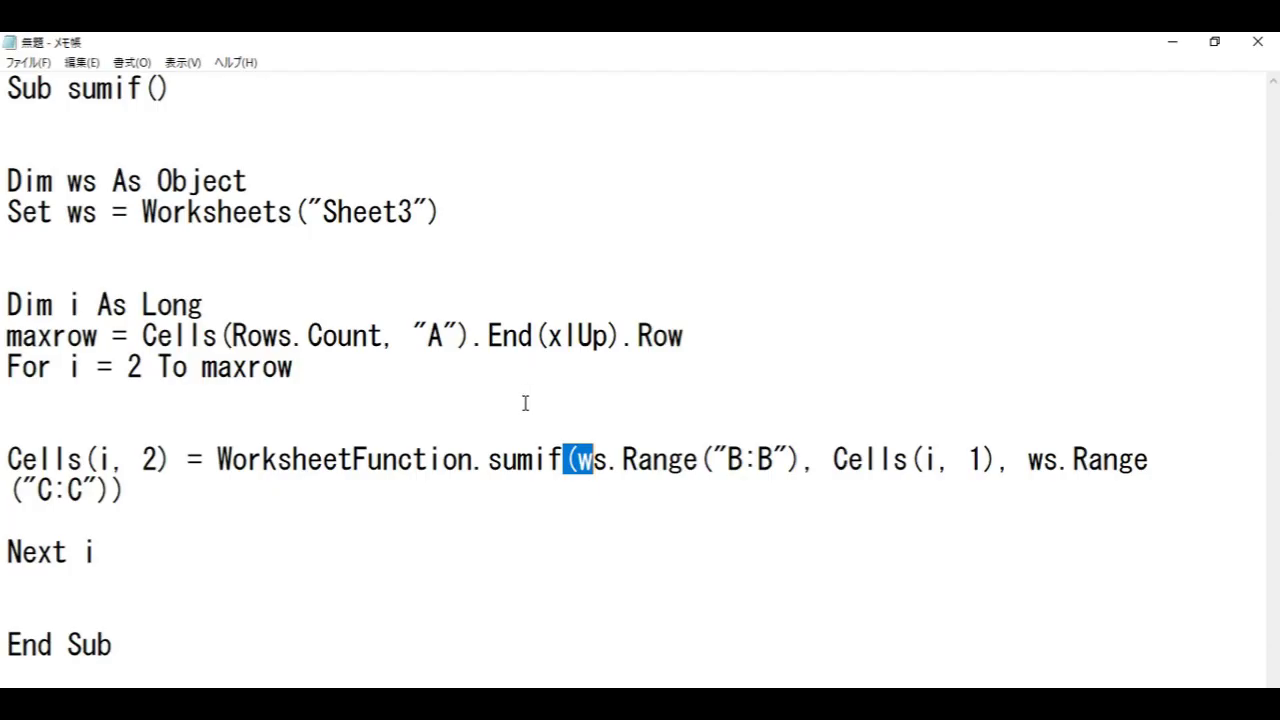
{"action": "left_click", "coordinate": [716, 468]}
{"action": "left_click", "coordinate": [842, 476]}
{"action": "left_click", "coordinate": [884, 472]}
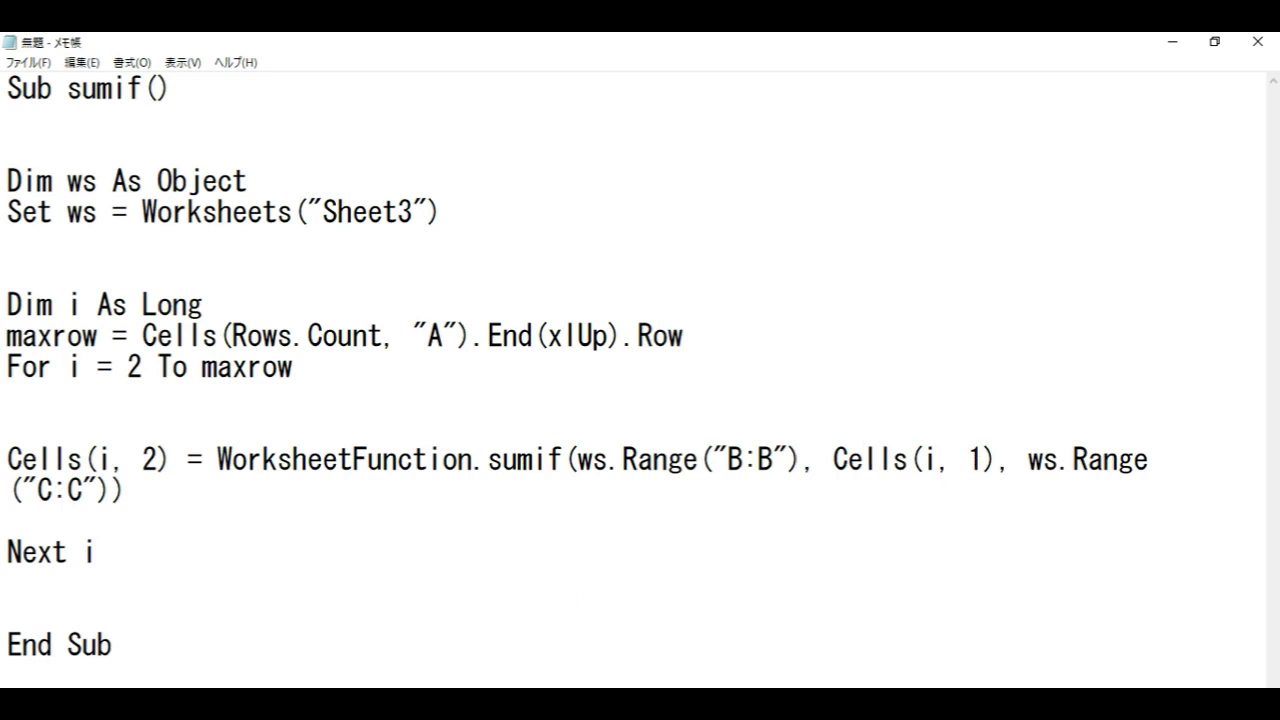
Step: Highlight Sheet2's names in A2:A11 and the sumif ws.Range argument, ending on Sheet3
{"action": "key", "text": "alt+Tab"}
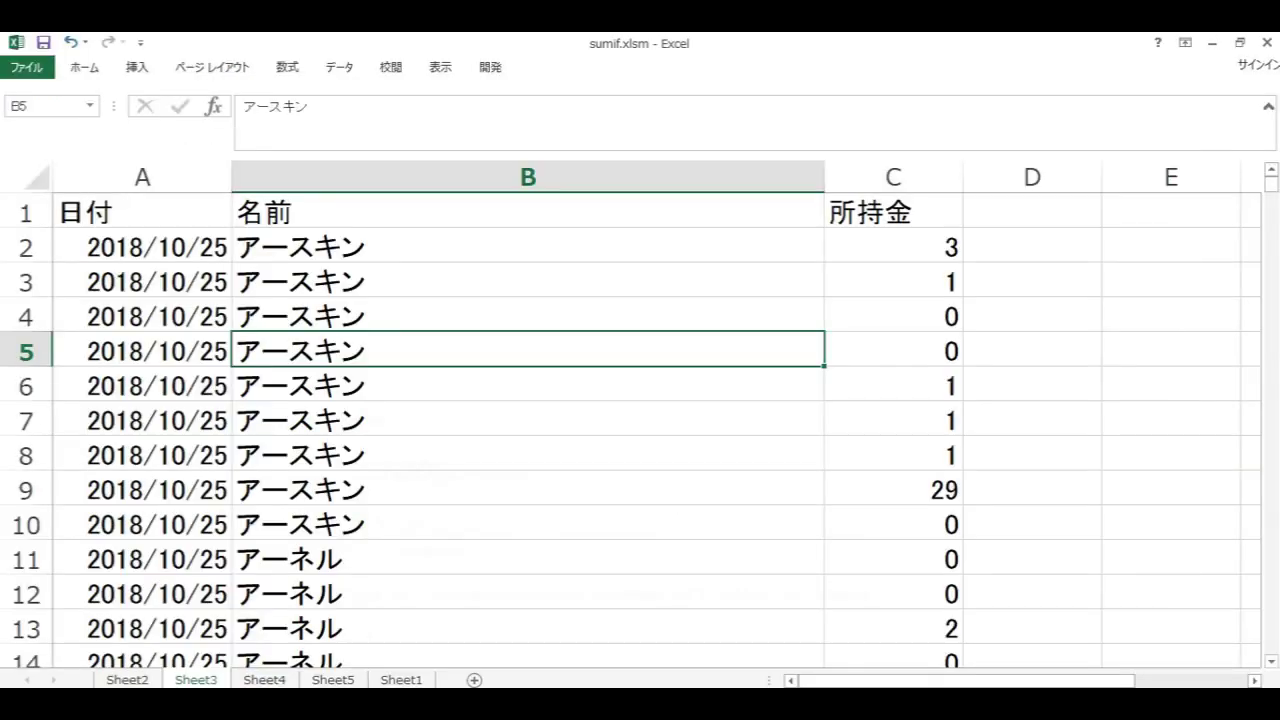
{"action": "left_click", "coordinate": [127, 680]}
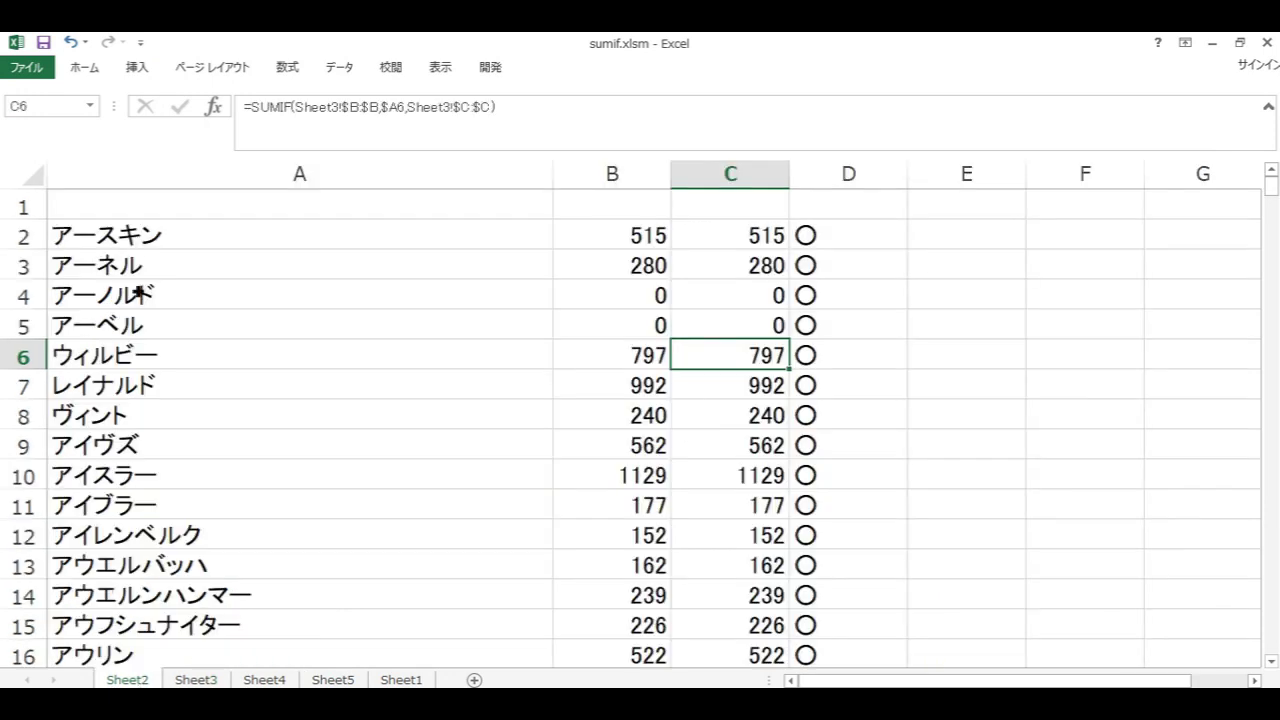
{"action": "left_click", "coordinate": [149, 235]}
{"action": "left_click_drag", "start_coordinate": [149, 235], "coordinate": [230, 518]}
{"action": "key", "text": "alt+Tab"}
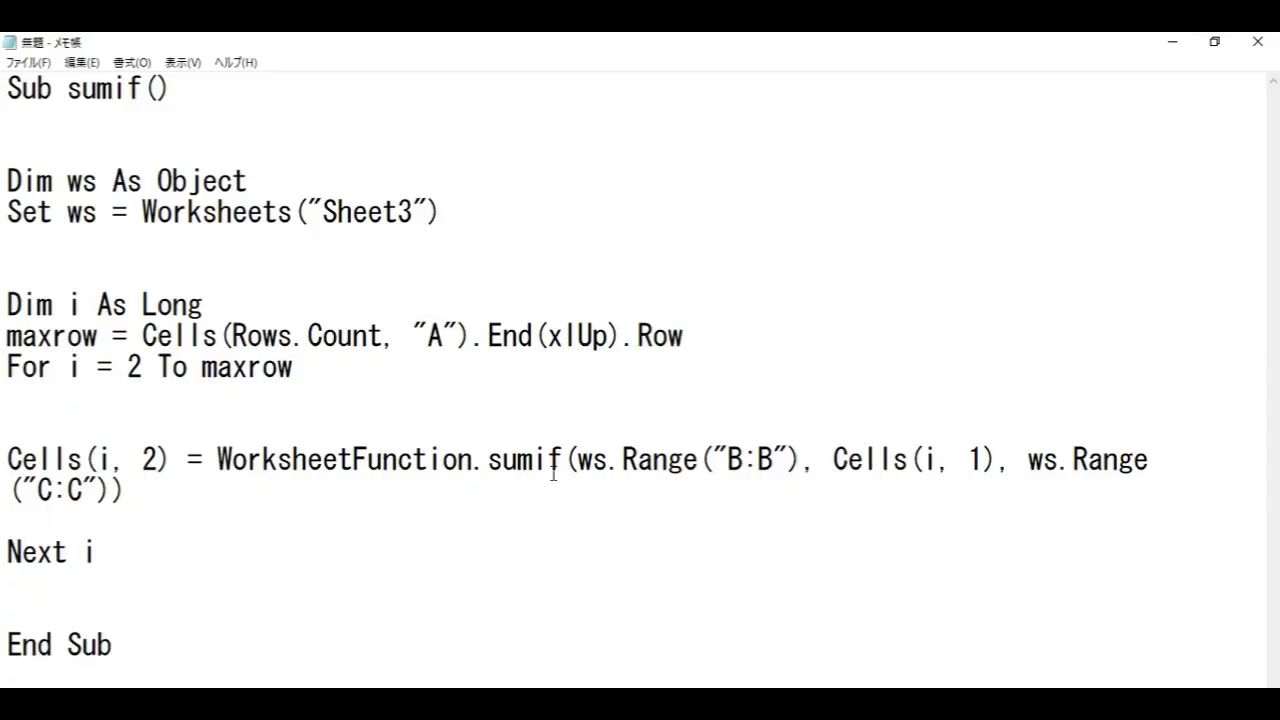
{"action": "left_click_drag", "start_coordinate": [577, 462], "coordinate": [1160, 466]}
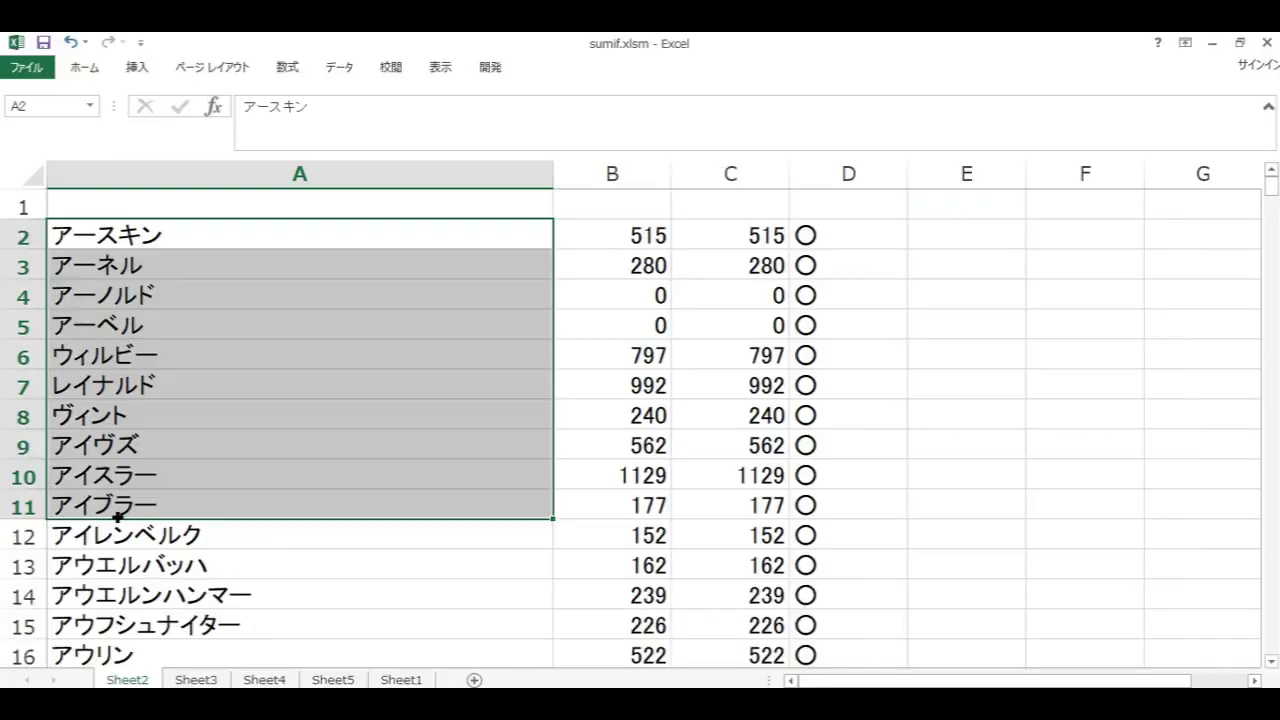
{"action": "key", "text": "alt+Tab"}
{"action": "key", "text": "alt+Tab"}
{"action": "left_click", "coordinate": [220, 679]}
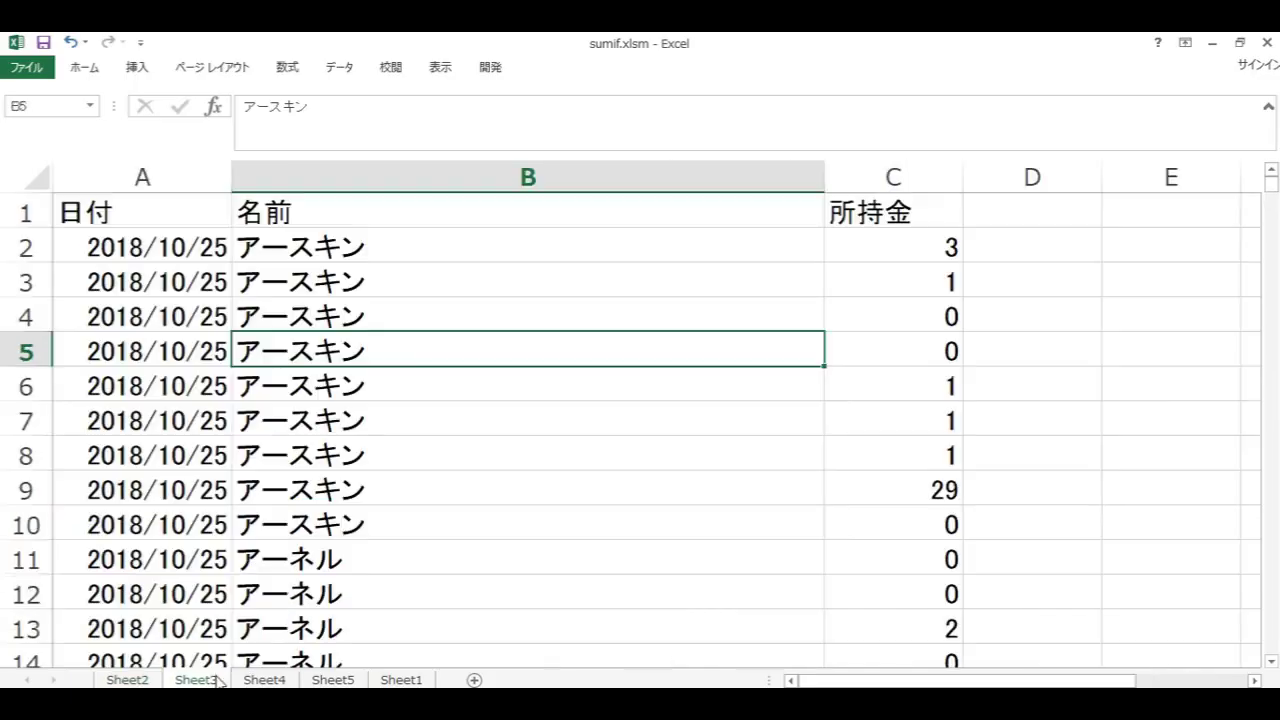
Step: Highlight アースキン's 所持金 amounts in C2:C7, then return to the macro below the For line
{"action": "left_click", "coordinate": [893, 177]}
{"action": "left_click_drag", "start_coordinate": [917, 249], "coordinate": [848, 418]}
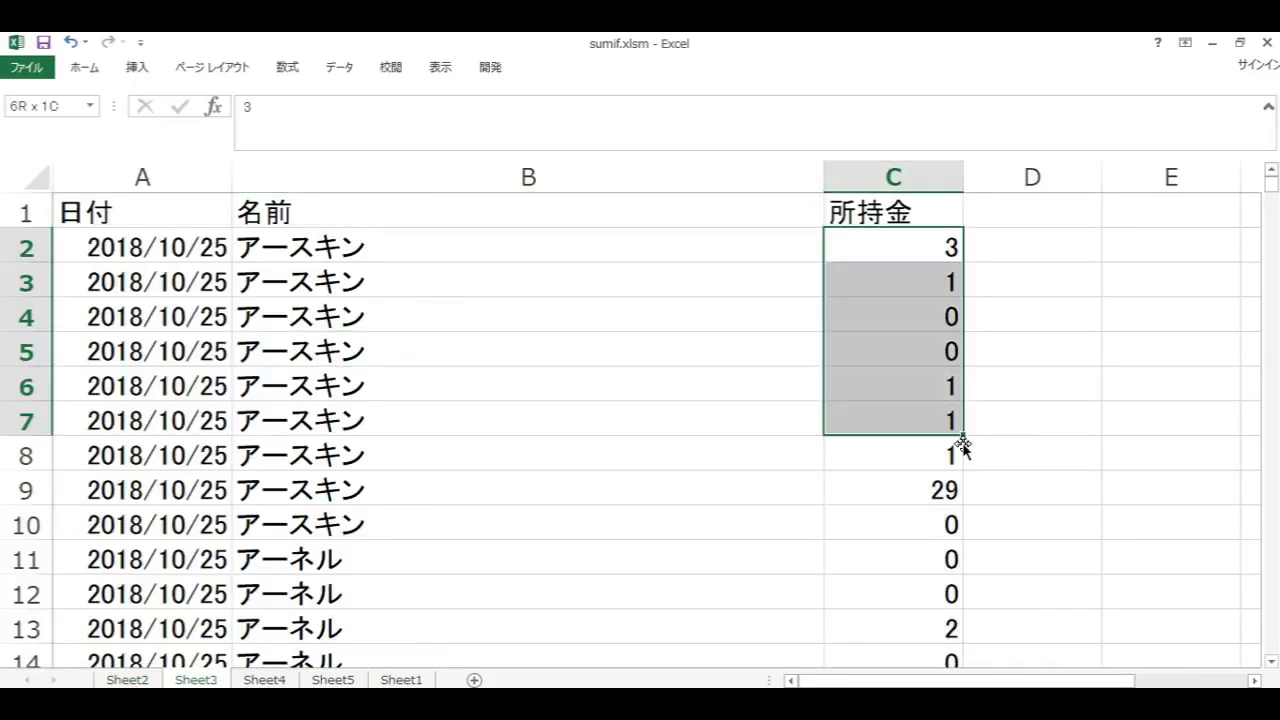
{"action": "key", "text": "alt+Tab"}
{"action": "left_click", "coordinate": [620, 421]}
{"action": "left_click", "coordinate": [410, 419]}
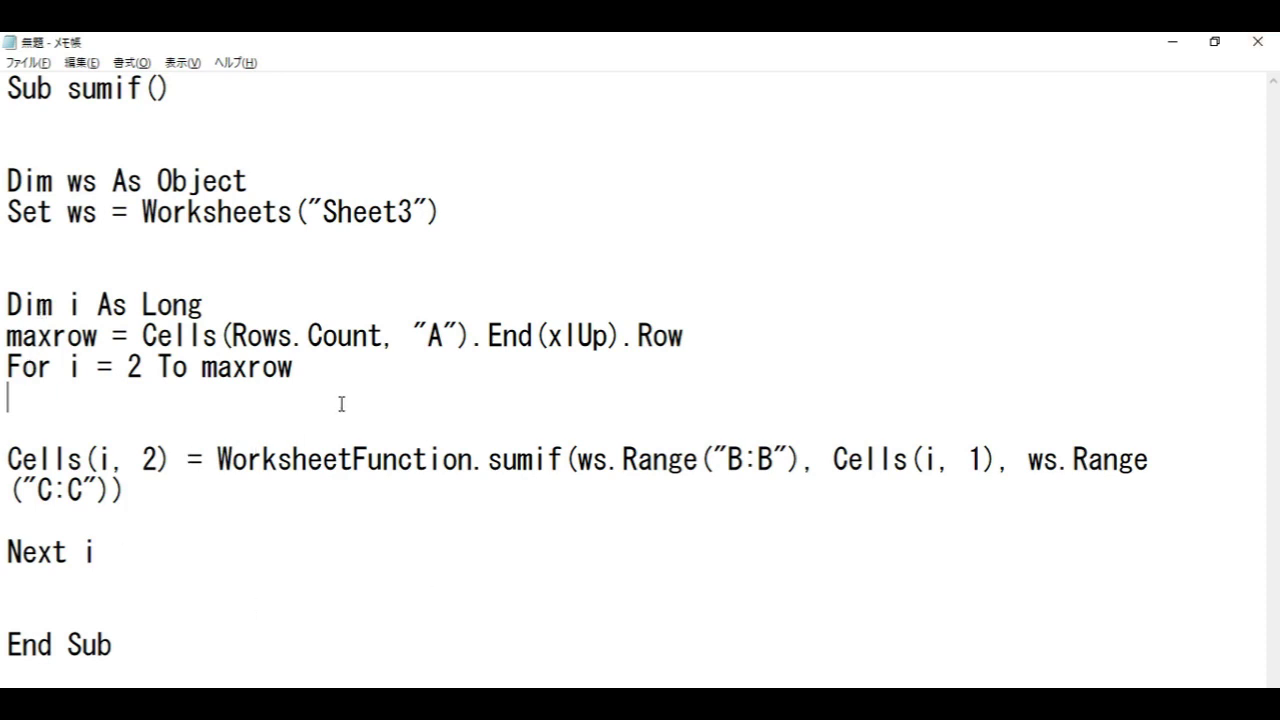
Step: Highlight the macro's maxrow line
{"action": "mouse_move", "coordinate": [8, 336]}
{"action": "left_mouse_down"}
{"action": "mouse_move", "coordinate": [88, 365]}
{"action": "mouse_move", "coordinate": [436, 358]}
{"action": "left_mouse_up"}
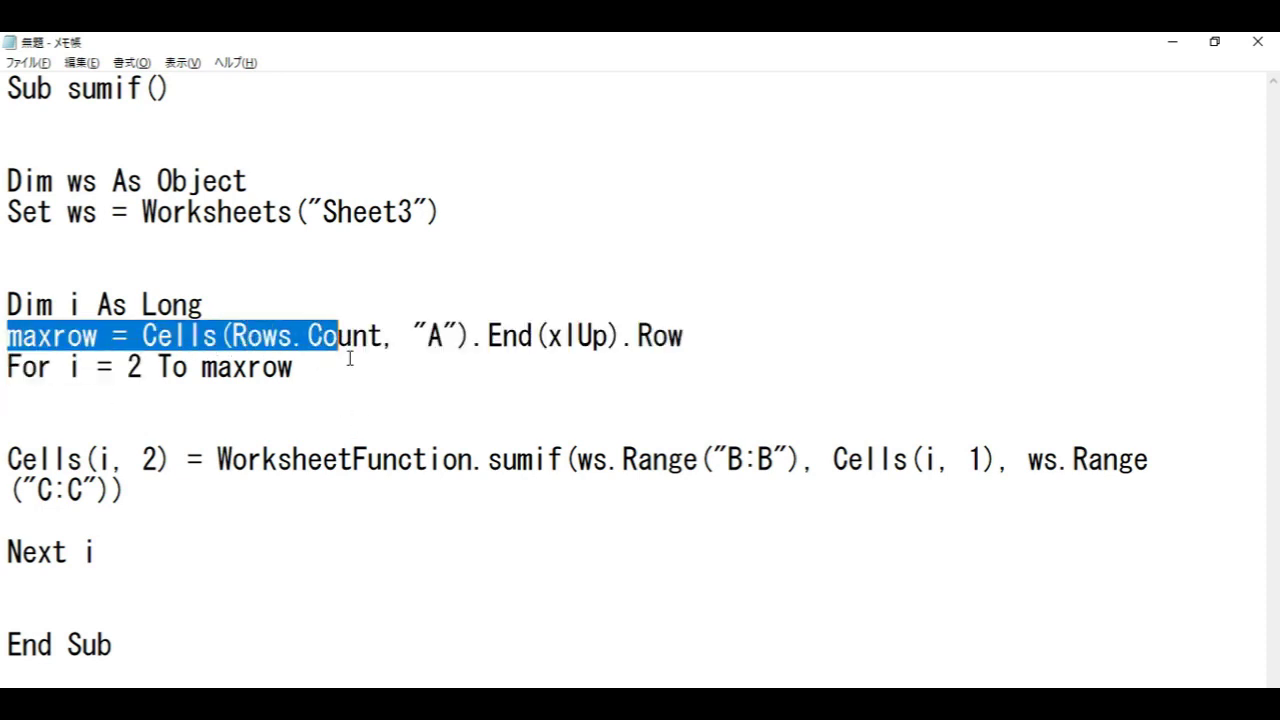
{"action": "mouse_move", "coordinate": [436, 358]}
{"action": "left_mouse_down"}
{"action": "mouse_move", "coordinate": [537, 365]}
{"action": "mouse_move", "coordinate": [580, 343]}
{"action": "mouse_move", "coordinate": [686, 345]}
{"action": "left_mouse_up"}
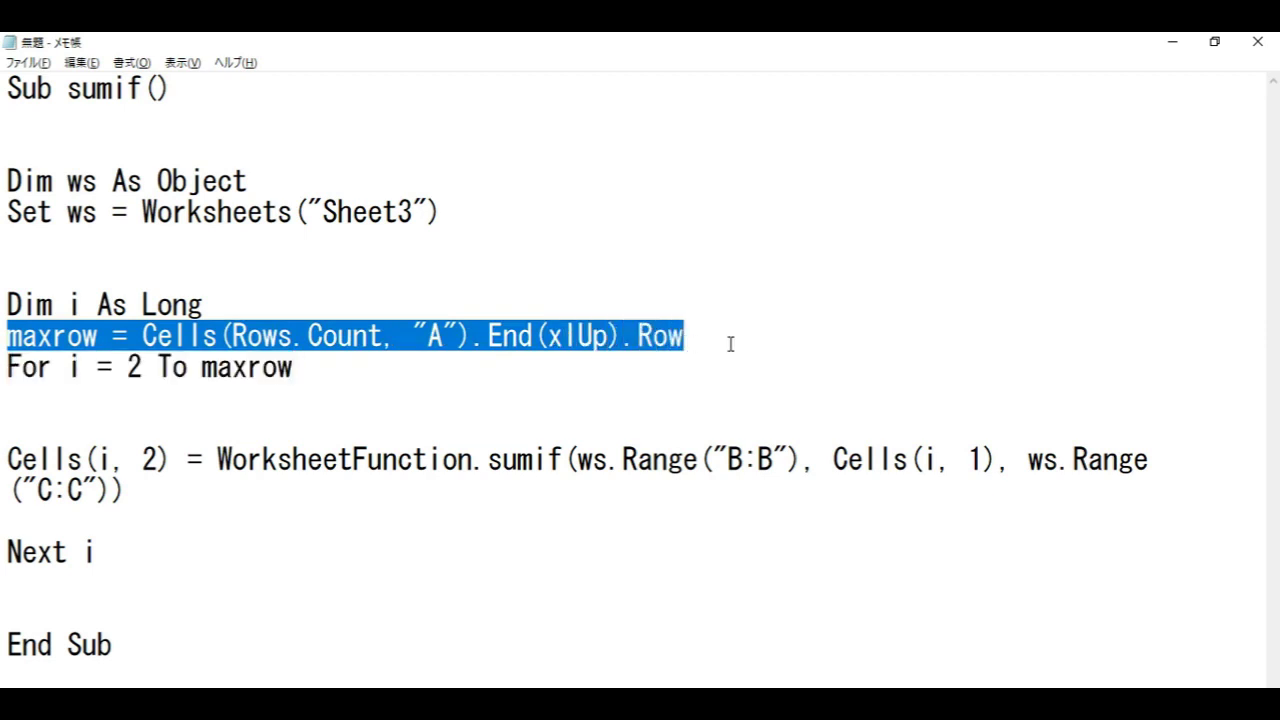
{"action": "left_click", "coordinate": [725, 346]}
{"action": "left_click_drag", "start_coordinate": [725, 346], "coordinate": [8, 338]}
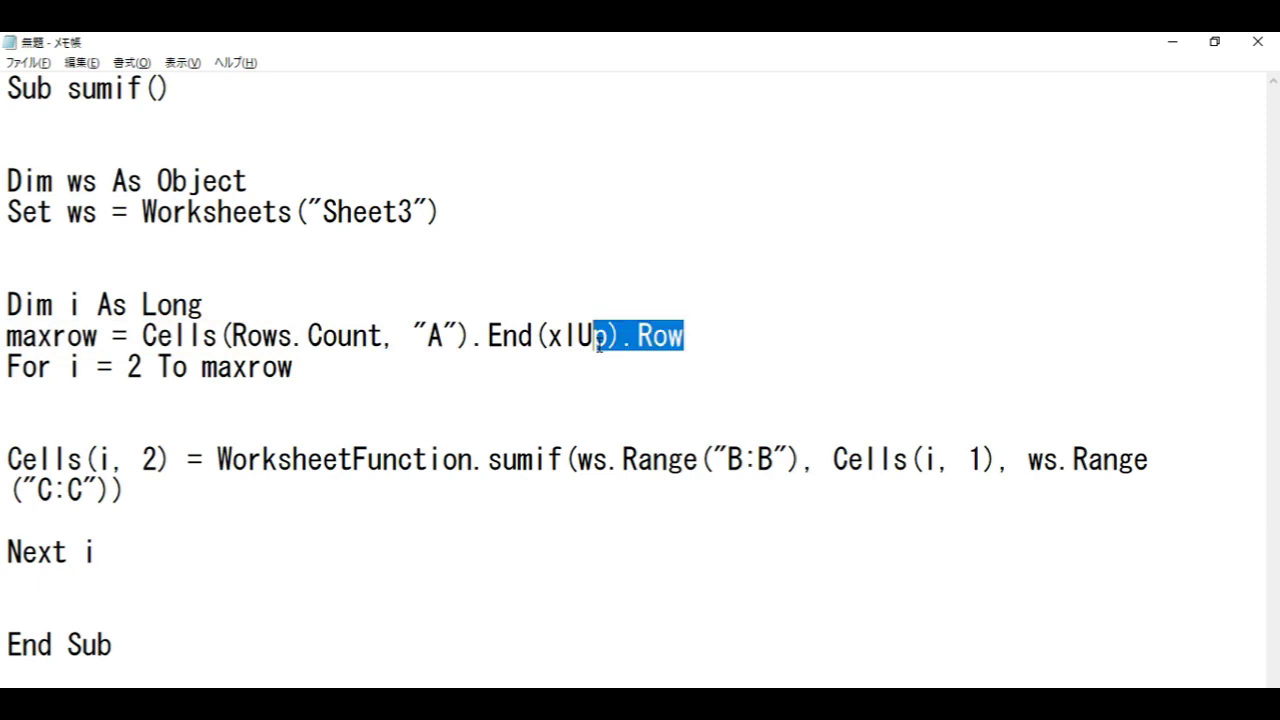
{"action": "left_click", "coordinate": [458, 351]}
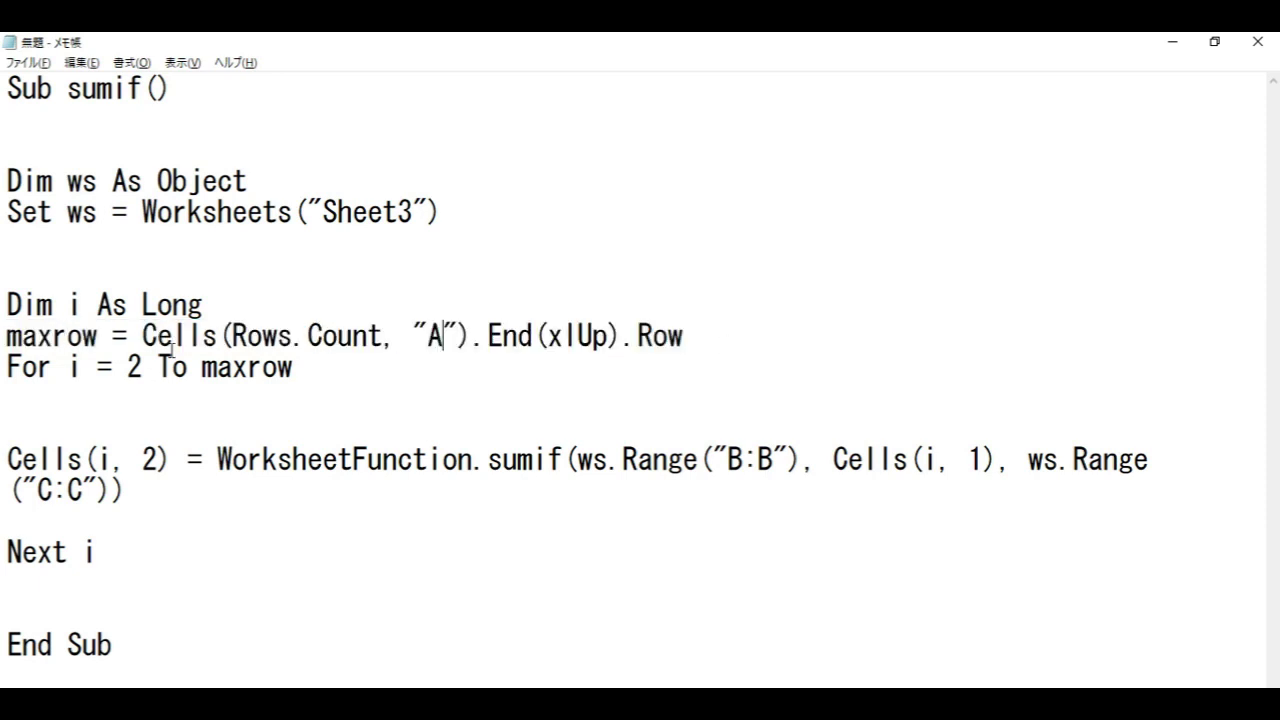
{"action": "left_click_drag", "start_coordinate": [10, 345], "coordinate": [753, 350]}
Step: Highlight the For i = 2 To maxrow line, then close Notepad
{"action": "left_click", "coordinate": [443, 380]}
{"action": "left_click_drag", "start_coordinate": [10, 368], "coordinate": [383, 366]}
{"action": "left_click", "coordinate": [88, 392]}
{"action": "left_click_drag", "start_coordinate": [8, 368], "coordinate": [319, 373]}
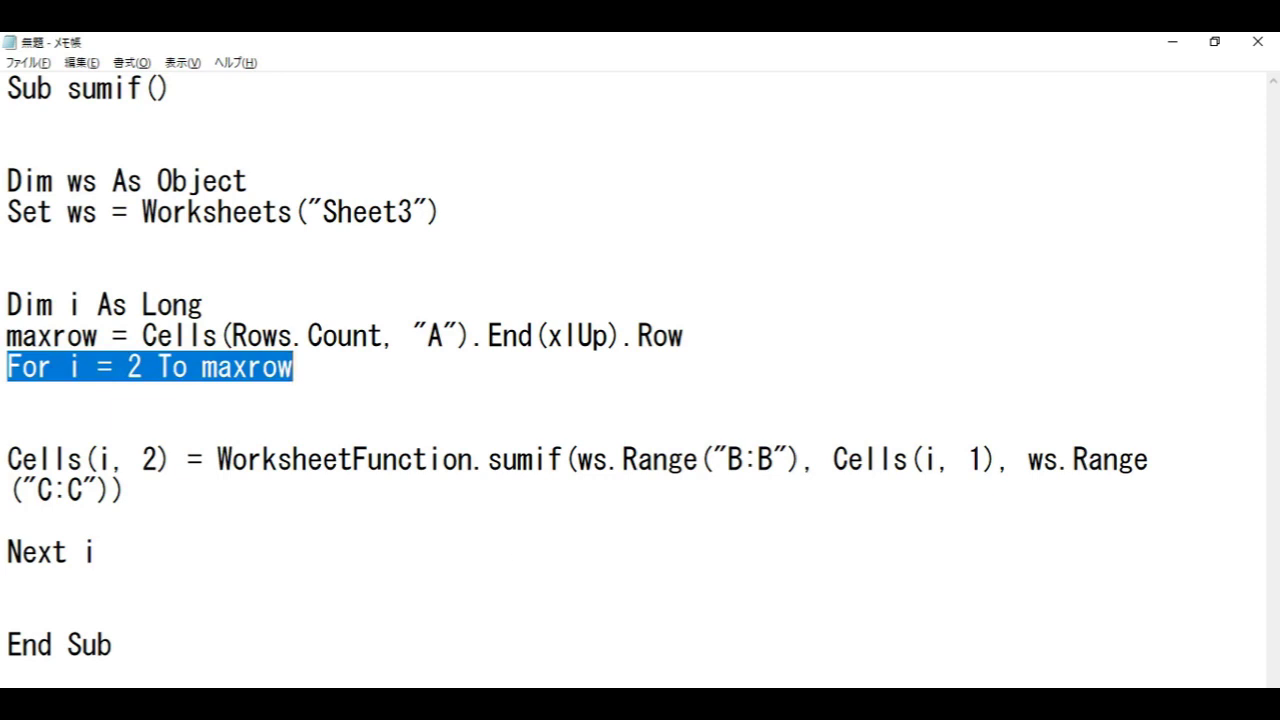
{"action": "left_click", "coordinate": [1262, 48]}
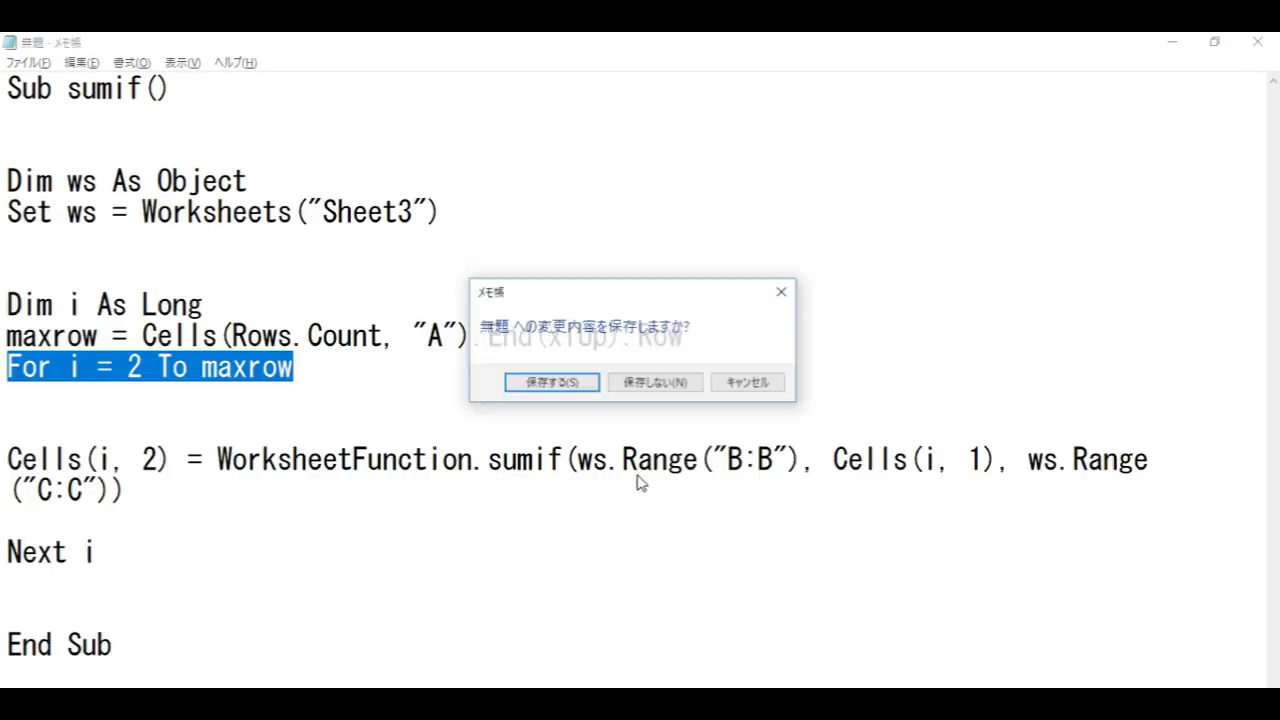
Step: Choose 保存しない to discard the Notepad notes, then select cell B7 on Sheet3
{"action": "left_click", "coordinate": [657, 386]}
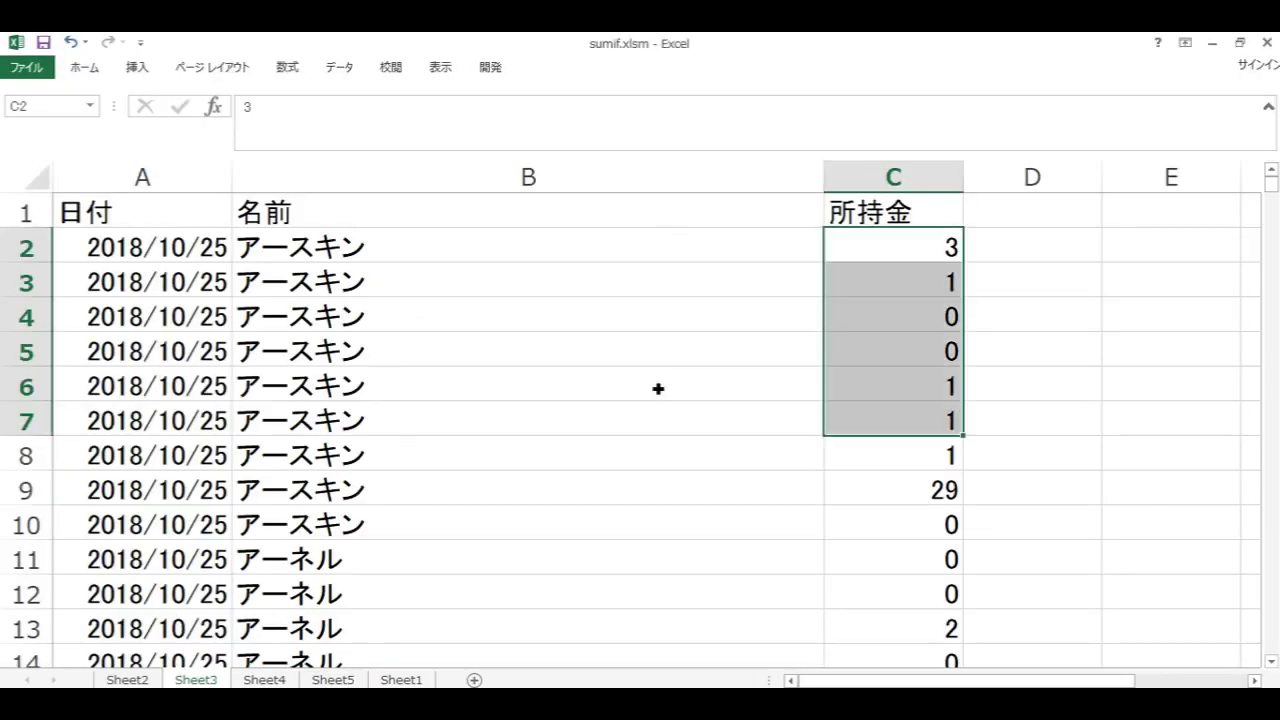
{"action": "left_click", "coordinate": [554, 431]}
{"action": "scroll", "coordinate": [528, 455], "scroll_direction": "down", "scroll_amount": 3}
{"action": "scroll", "coordinate": [528, 455], "scroll_direction": "up", "scroll_amount": 3}
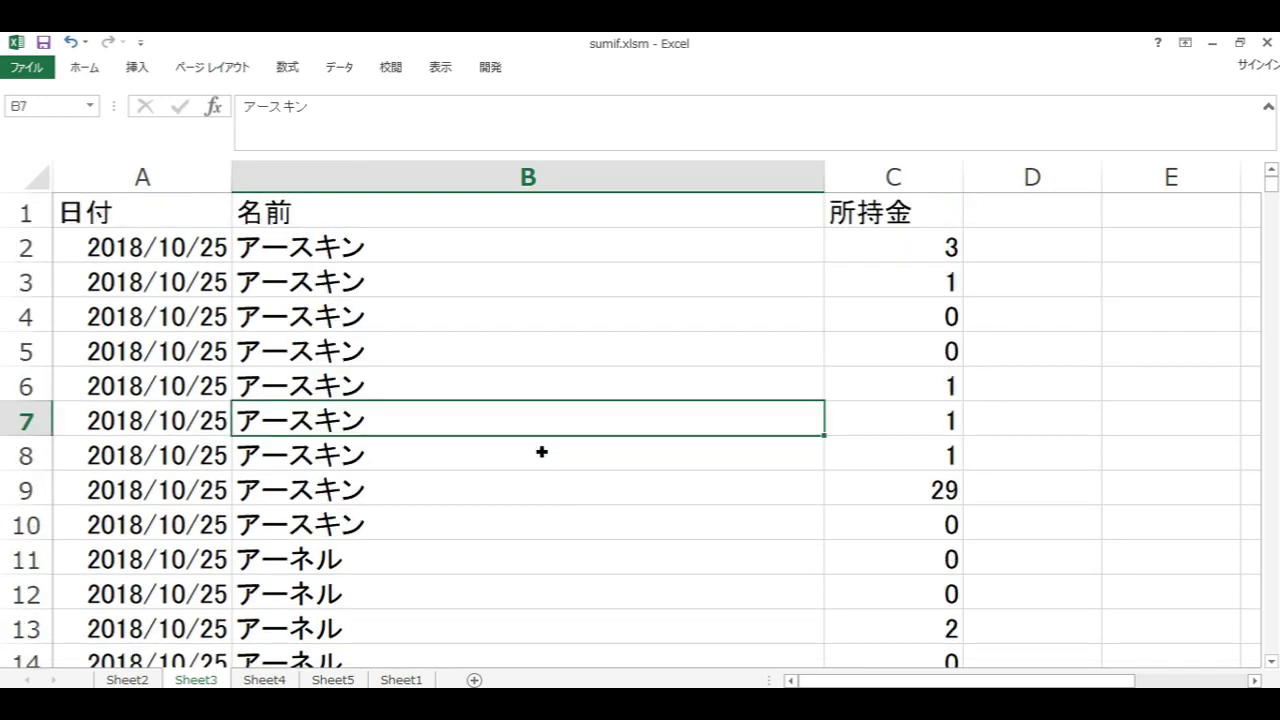